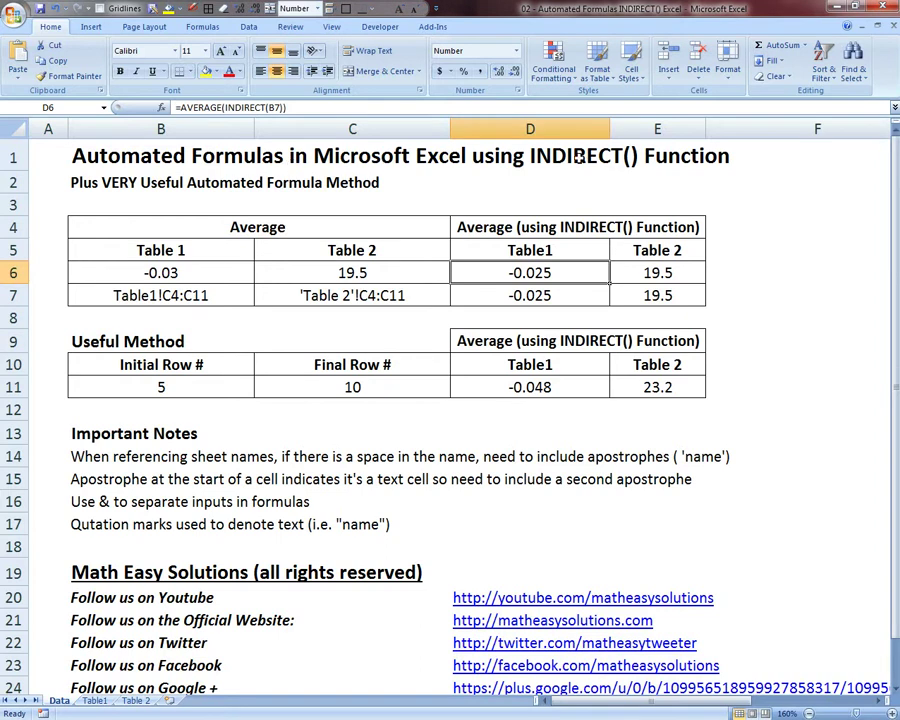
pyautogui.click(514, 152)
pyautogui.click(662, 158)
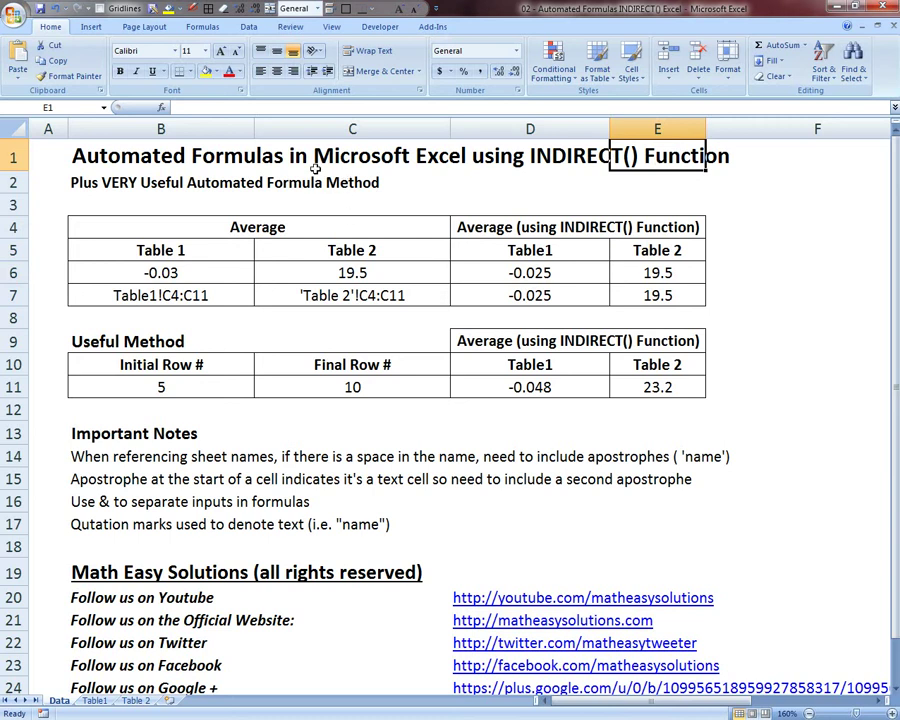
pyautogui.click(85, 186)
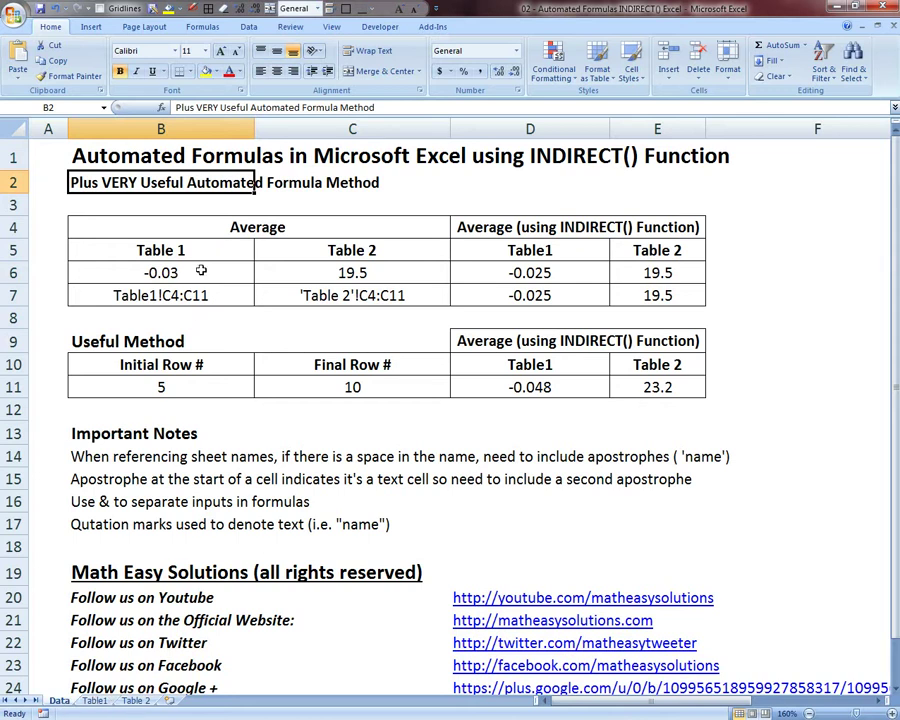
# Step: Examine the X and Y columns and their formulas on the Table1 and Table 2 sheets, and return to the Data sheet
pyautogui.click(96, 701)
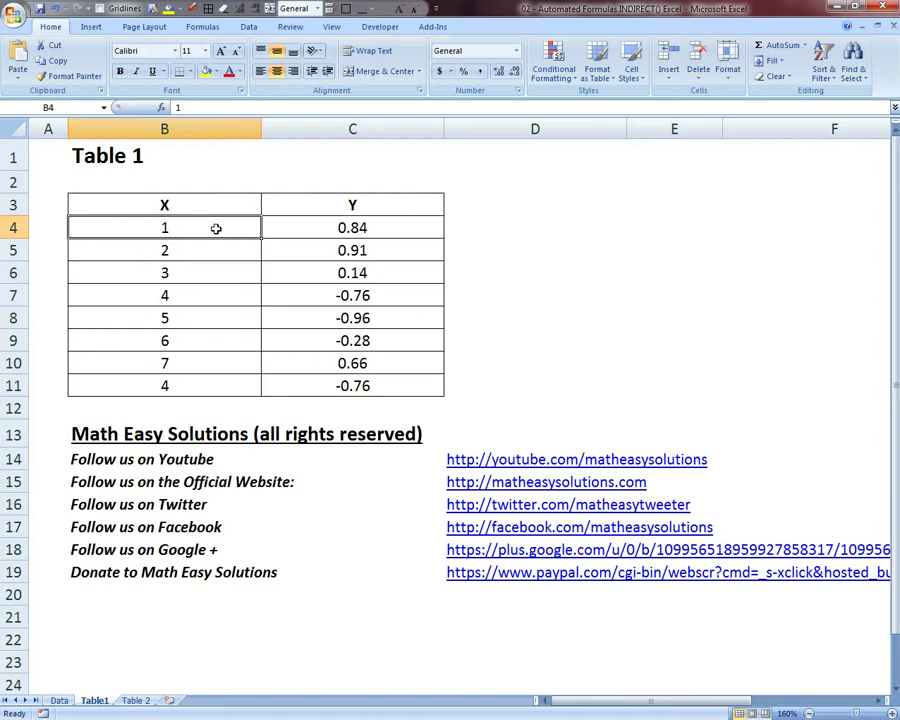
pyautogui.click(397, 232)
pyautogui.click(381, 385)
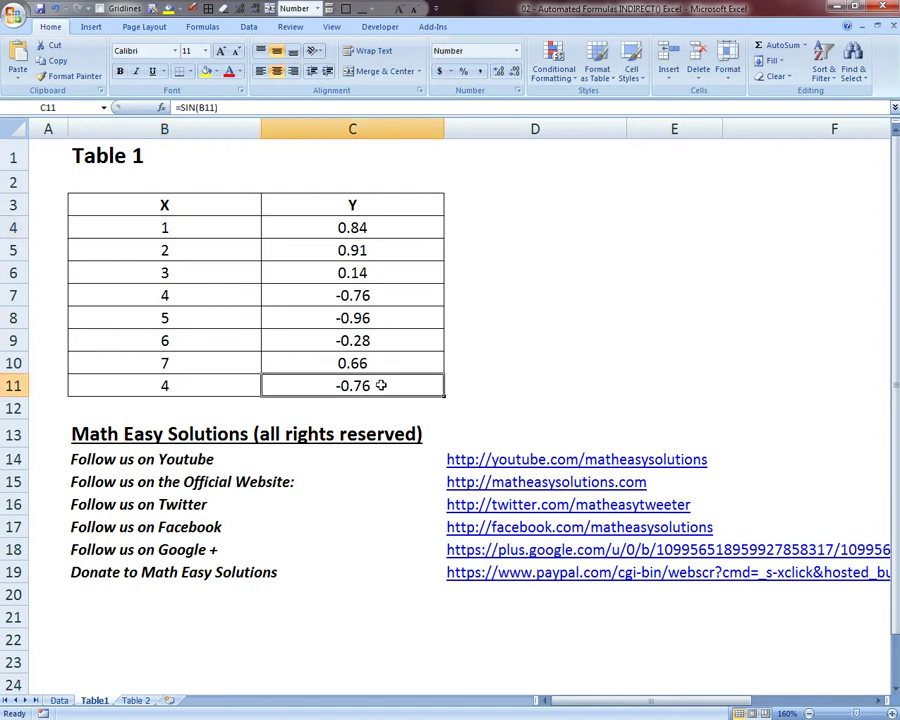
pyautogui.moveTo(381, 385); pyautogui.dragTo(357, 226)
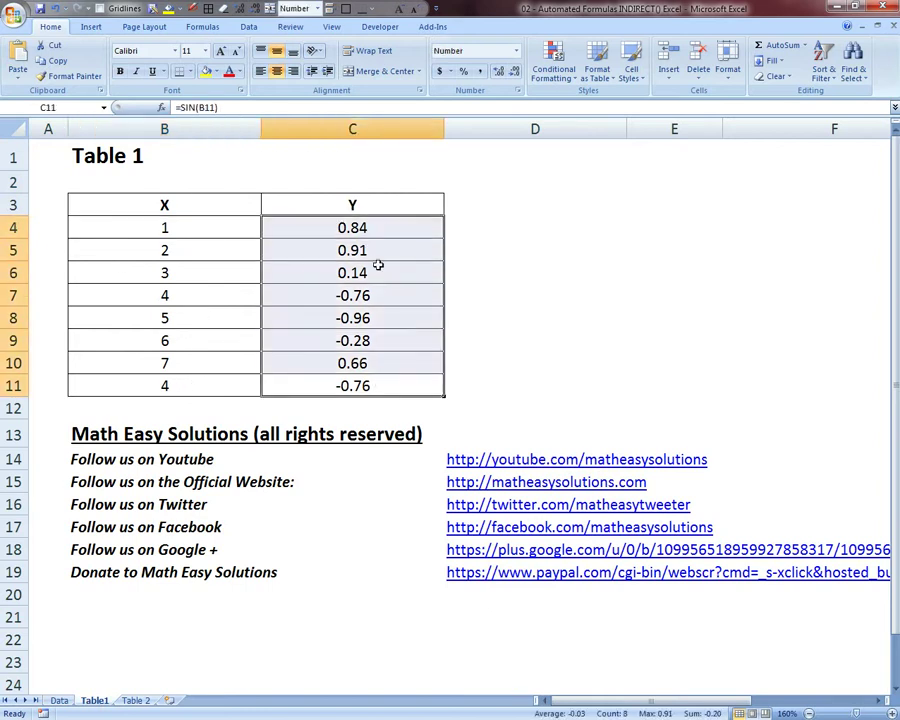
pyautogui.click(135, 701)
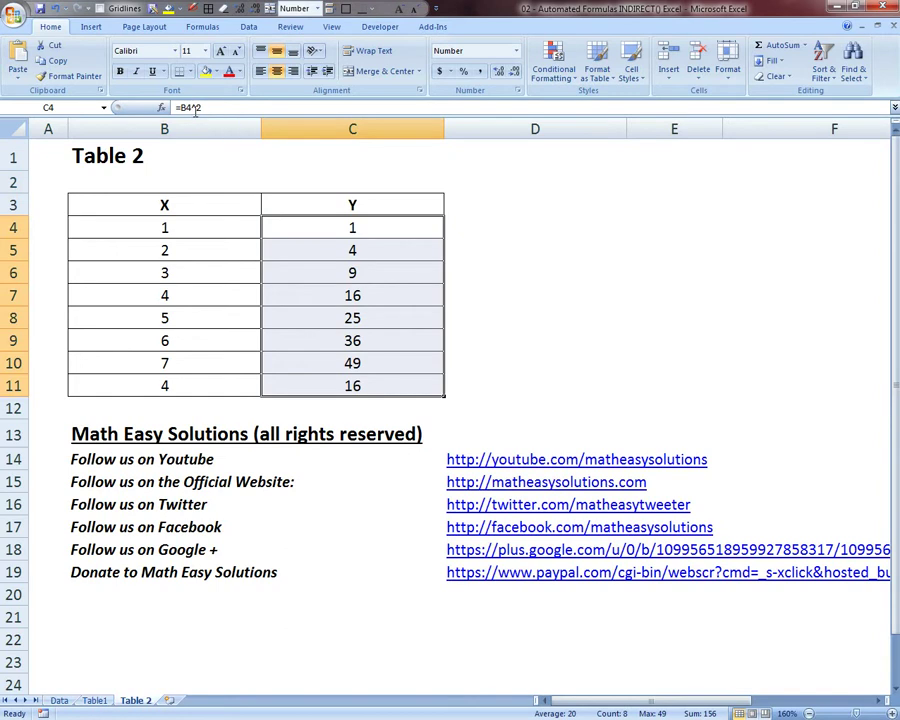
pyautogui.click(369, 228)
pyautogui.doubleClick(369, 228)
pyautogui.press('Escape')
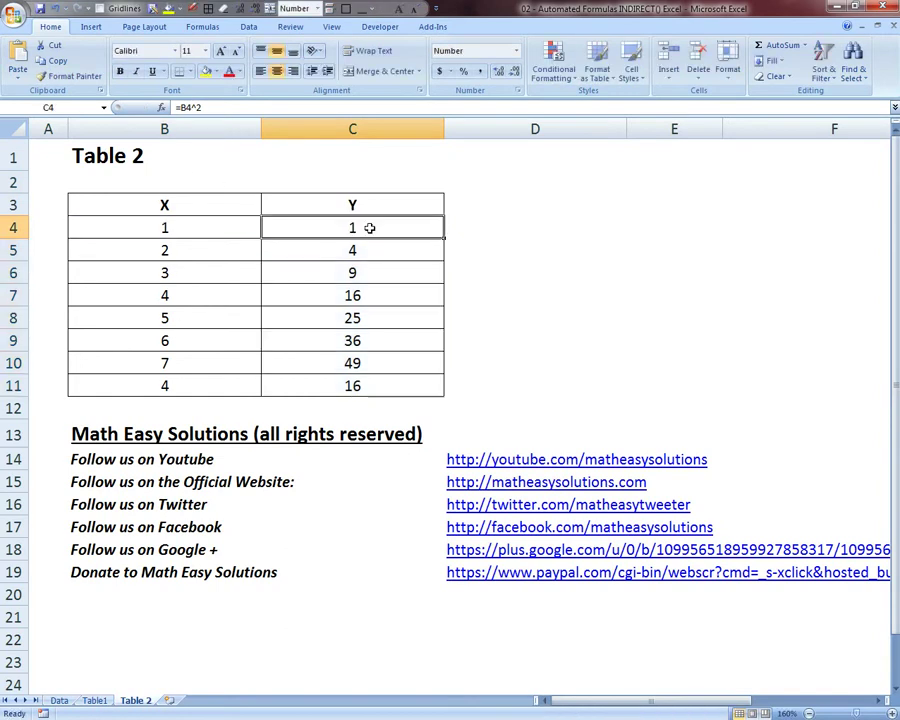
pyautogui.click(100, 701)
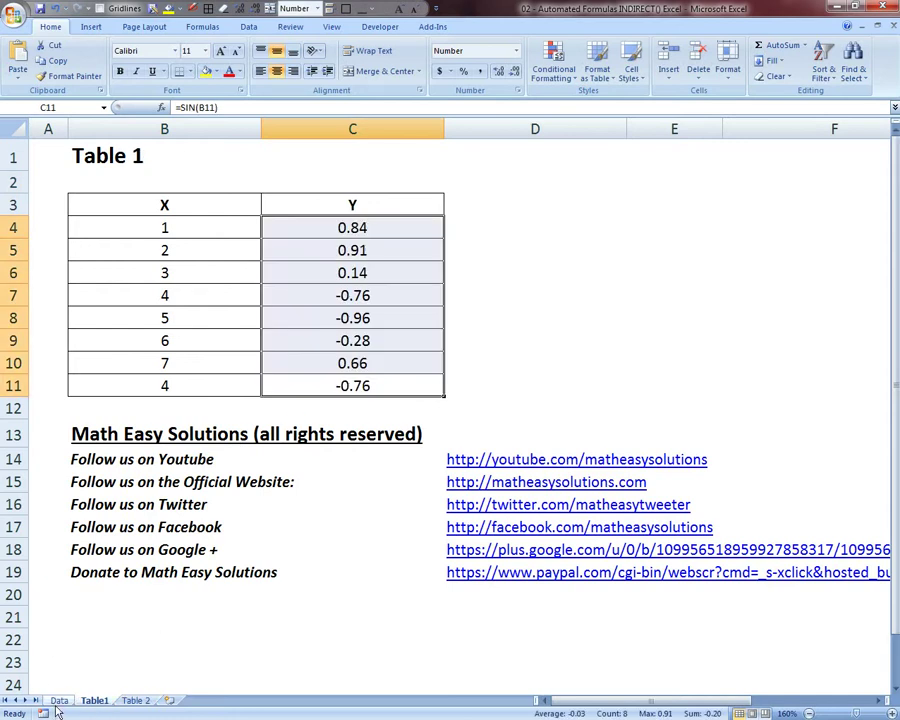
pyautogui.hotkey('ctrl', 'pageup')
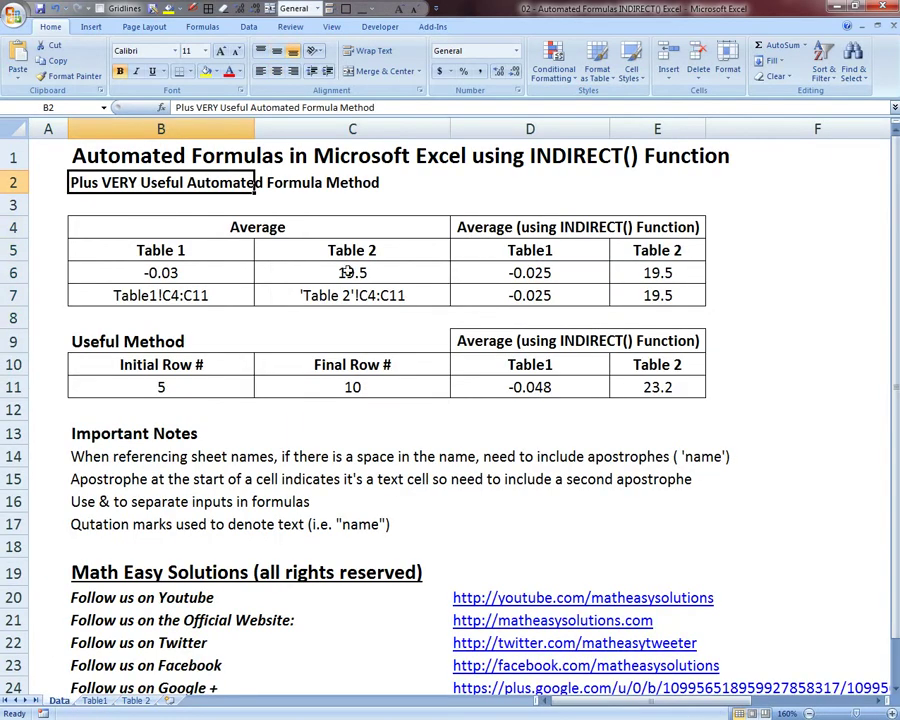
pyautogui.click(136, 701)
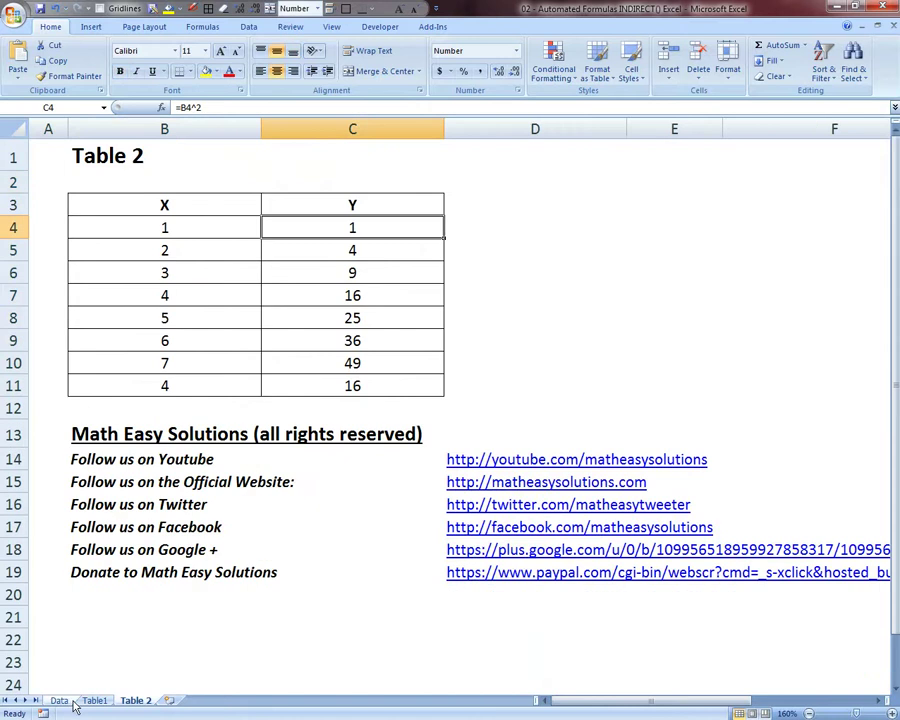
pyautogui.click(60, 702)
# Step: Re-enter the Table 1 average in cell B6 of the Data sheet as =AVERAGE(Table1!C4:C11)
pyautogui.click(205, 271)
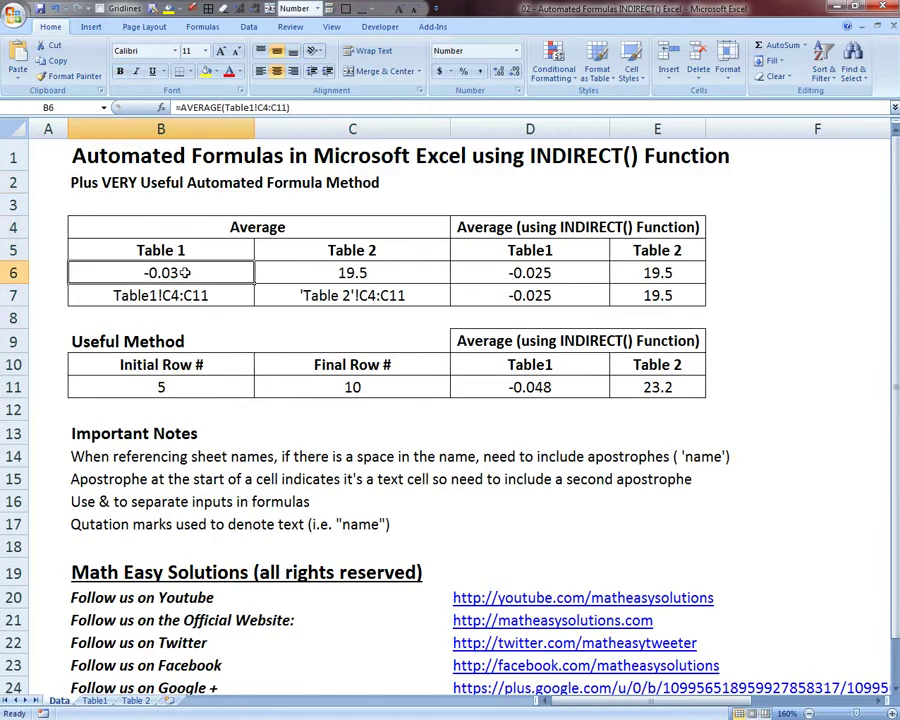
pyautogui.doubleClick(187, 266)
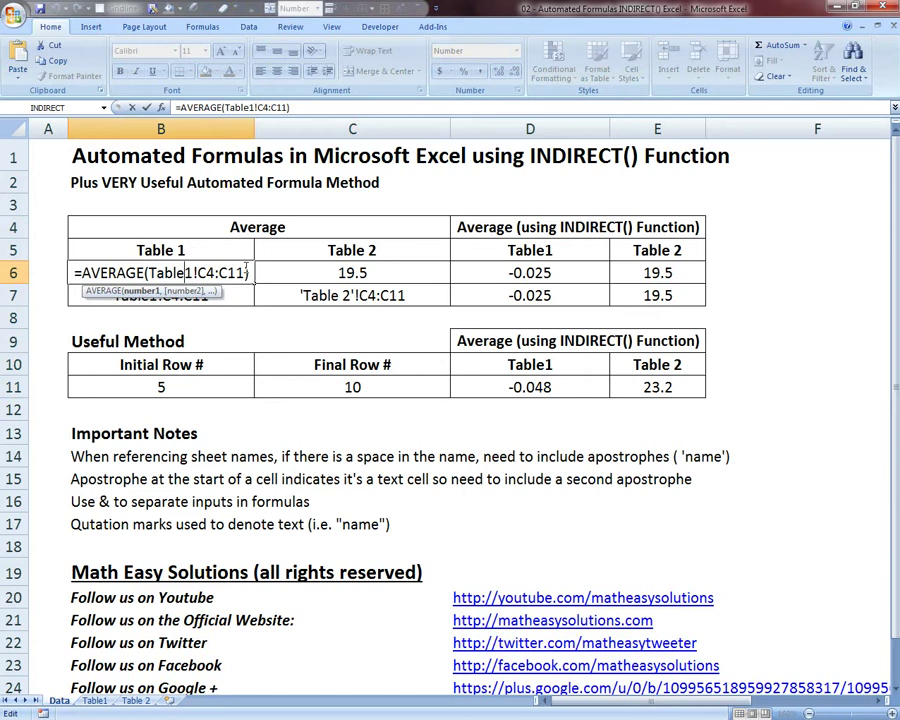
pyautogui.hotkey('shift', 'Home')
pyautogui.write('=average(')
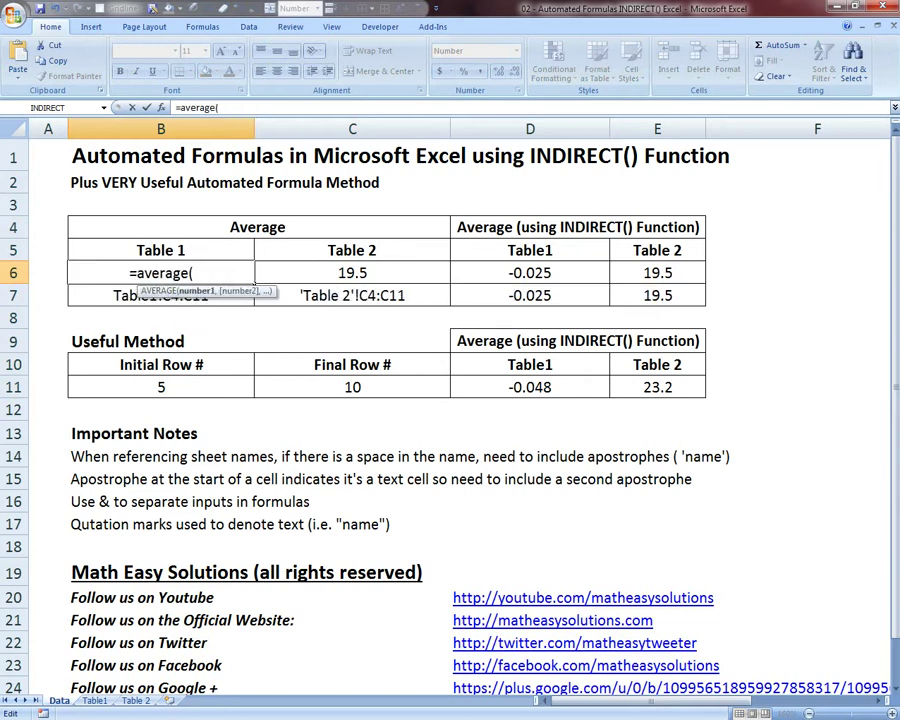
pyautogui.click(94, 700)
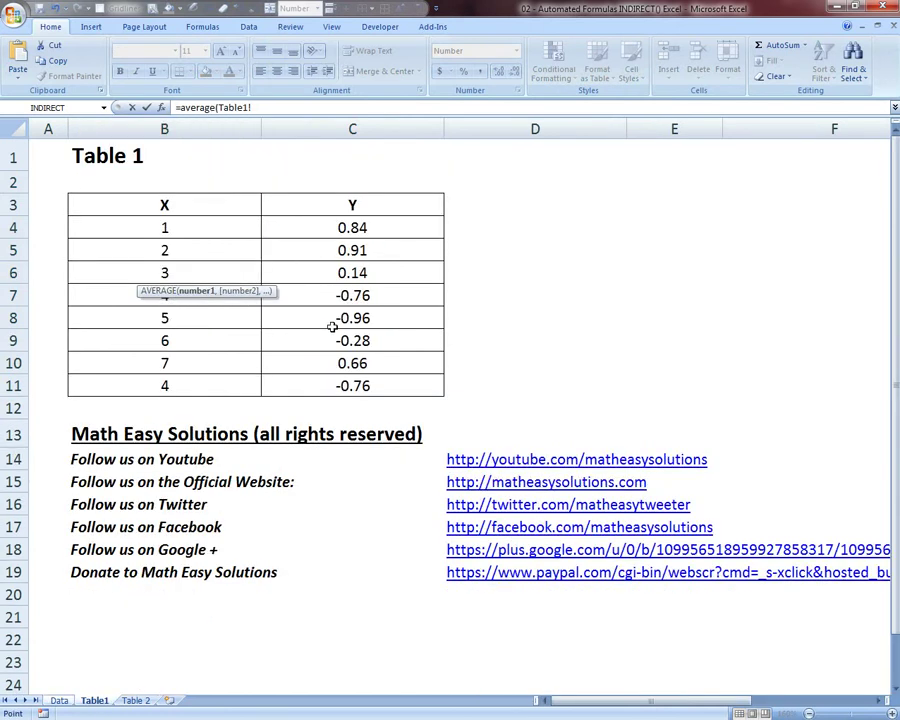
pyautogui.moveTo(325, 230); pyautogui.dragTo(351, 373)
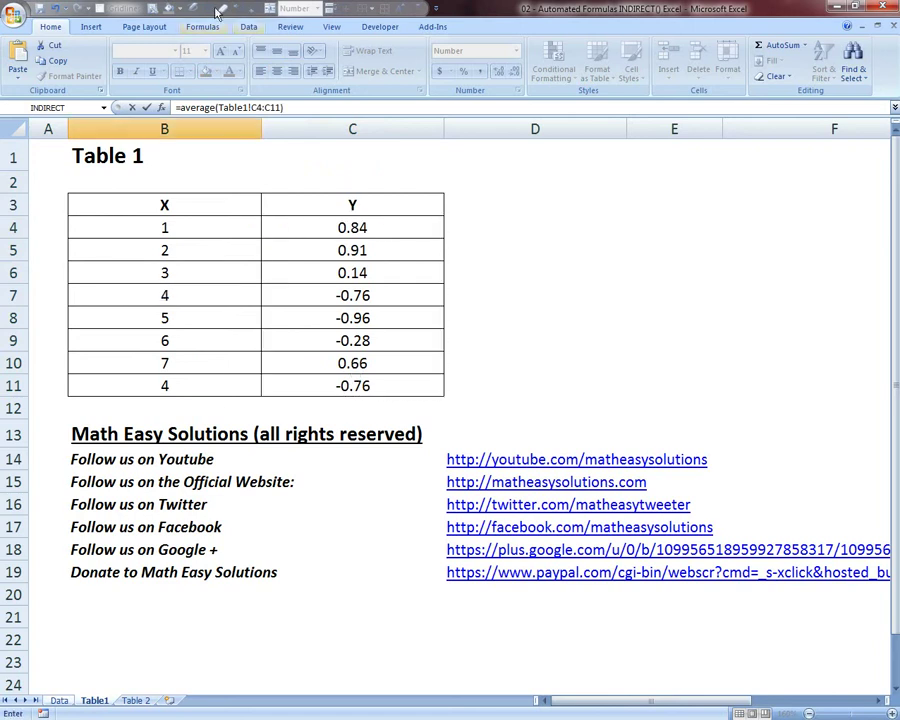
pyautogui.press('Return')
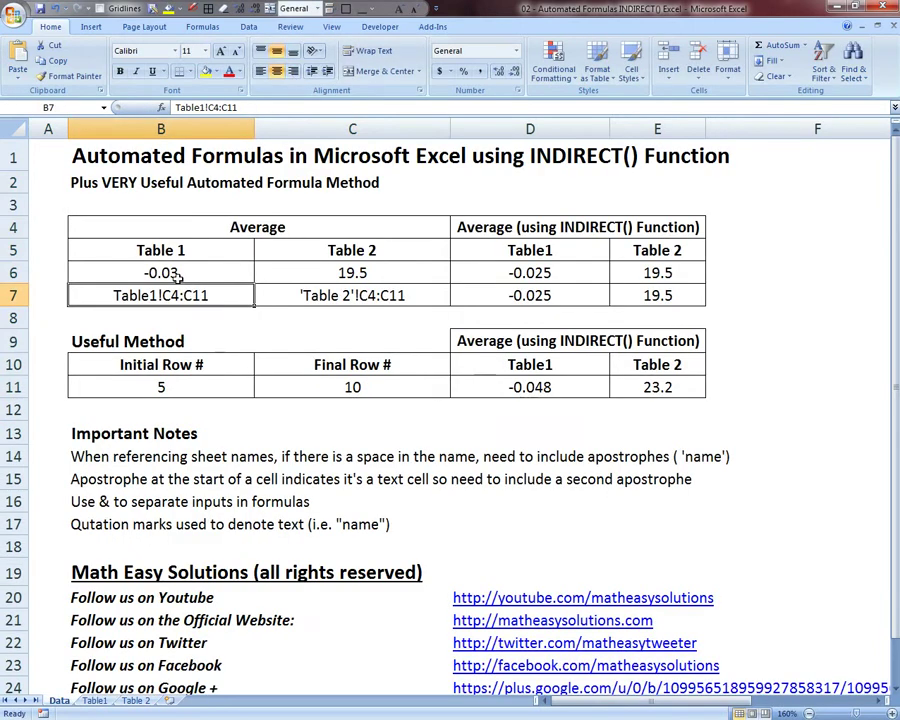
# Step: Check the Table 2 average formula in C6, and read the INDIRECT function's argument descriptions from empty cell D2 without inserting it
pyautogui.click(381, 275)
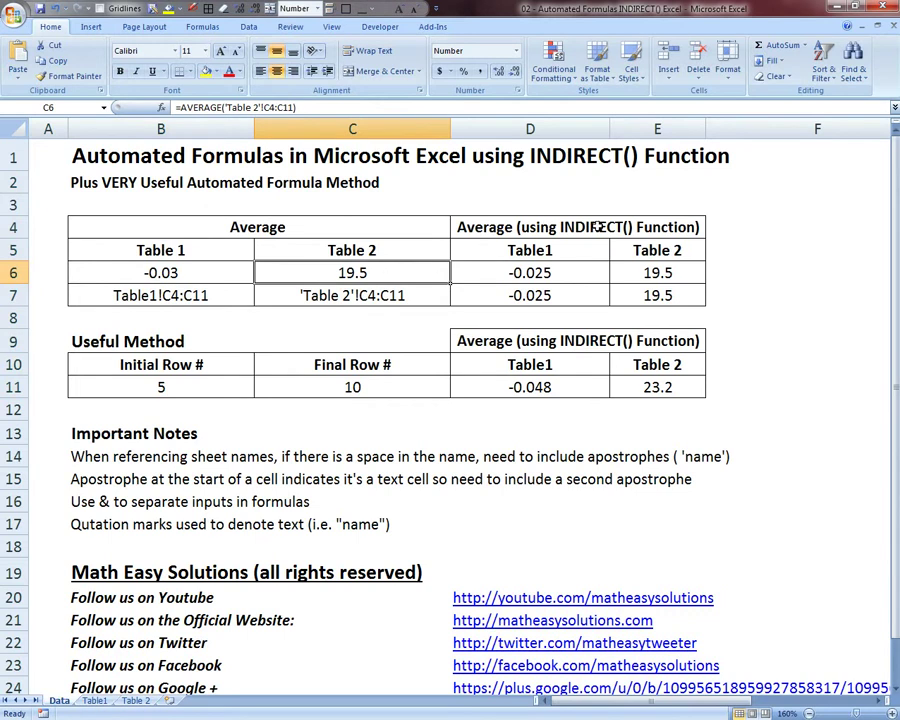
pyautogui.click(500, 185)
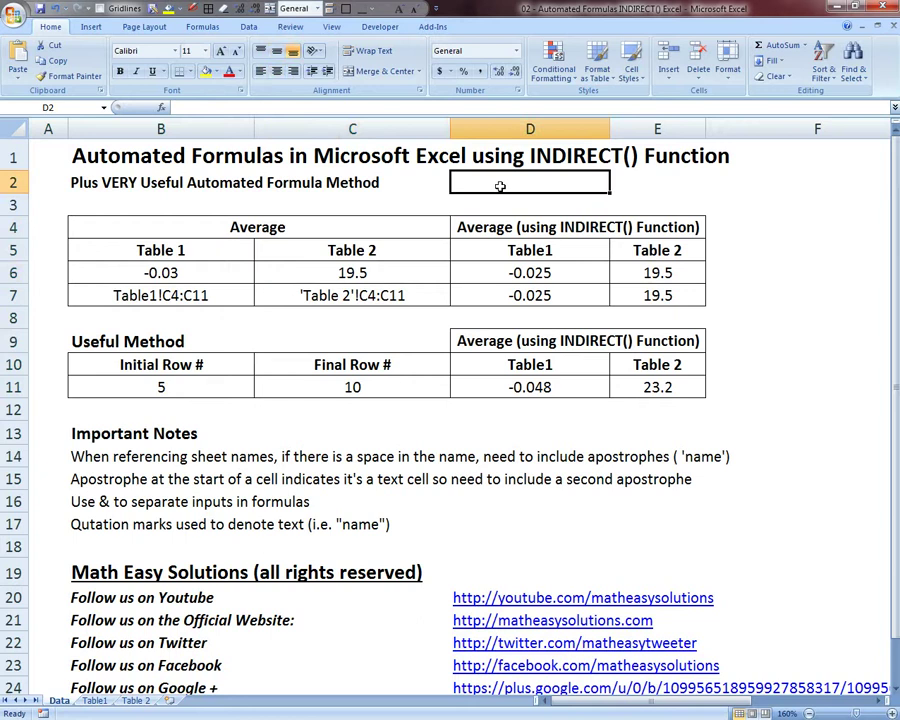
pyautogui.click(163, 108)
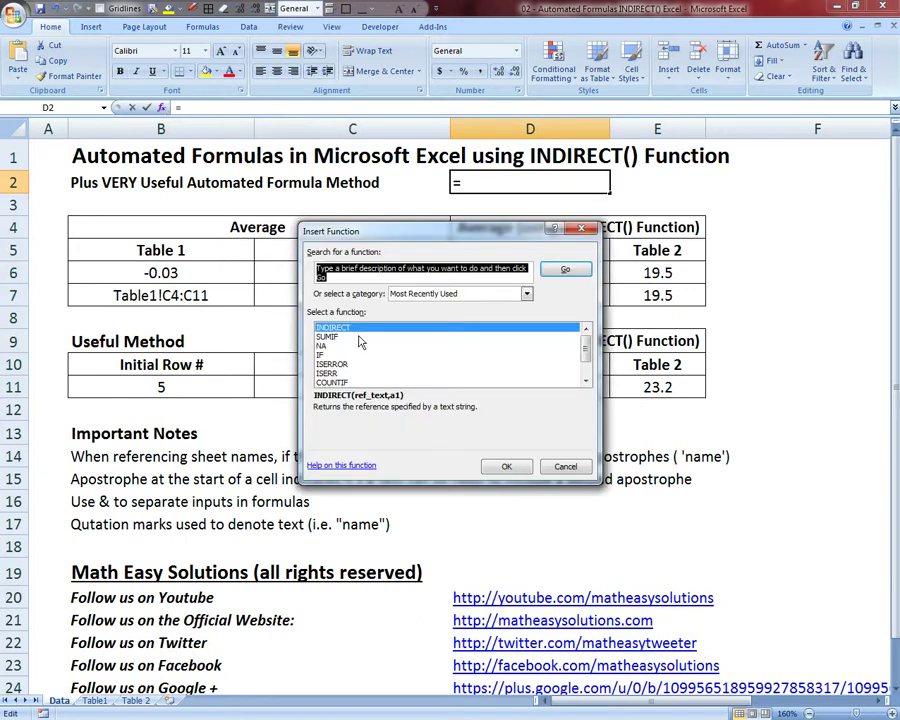
pyautogui.click(512, 467)
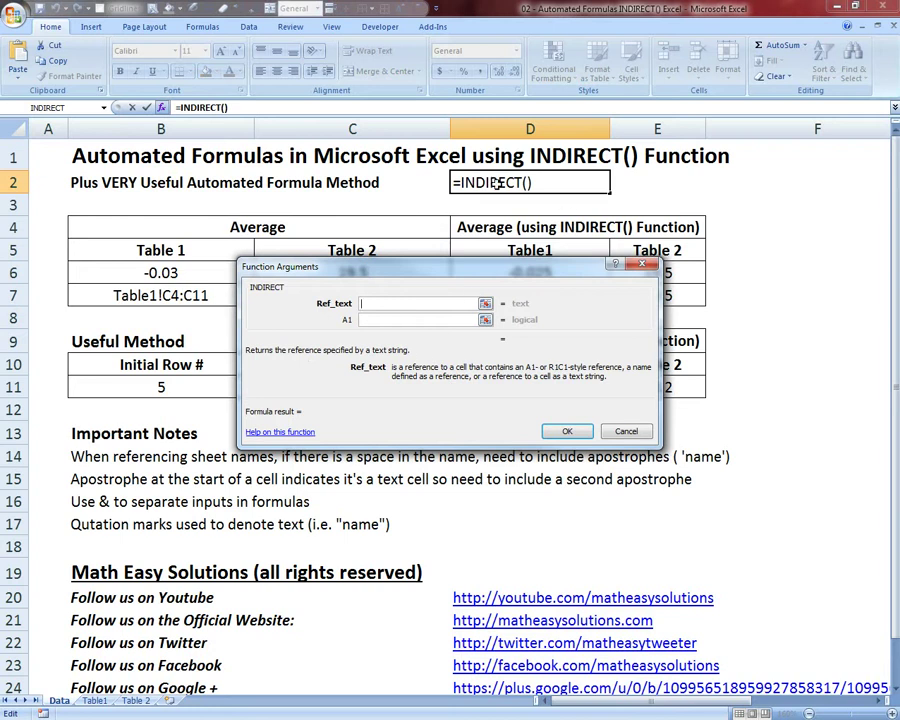
pyautogui.click(366, 321)
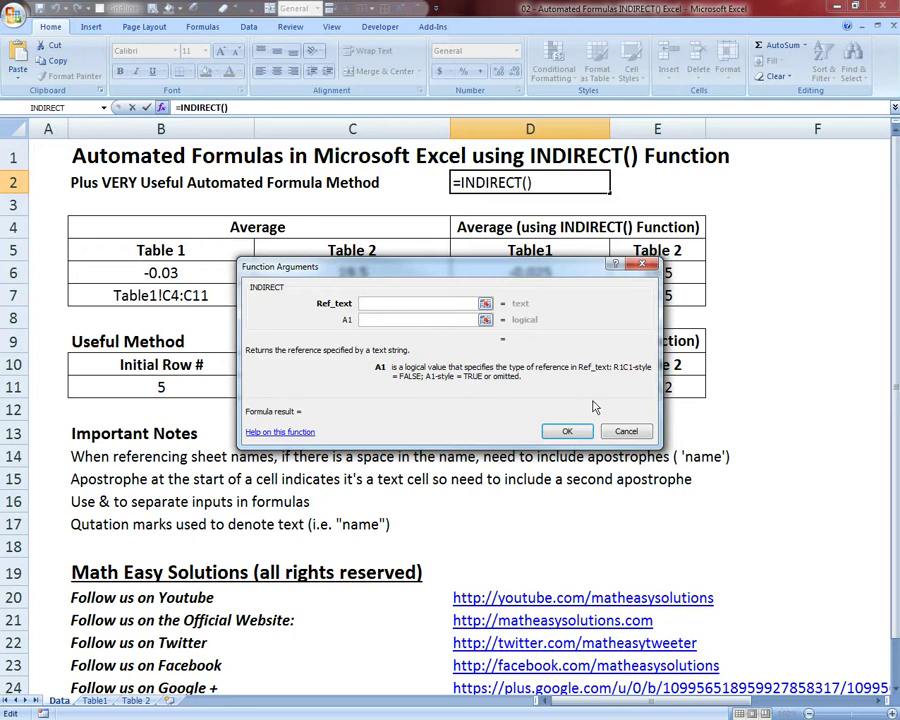
pyautogui.press('Escape')
# Step: Show the Table 1 average in cell B6 with three decimal places
pyautogui.click(518, 273)
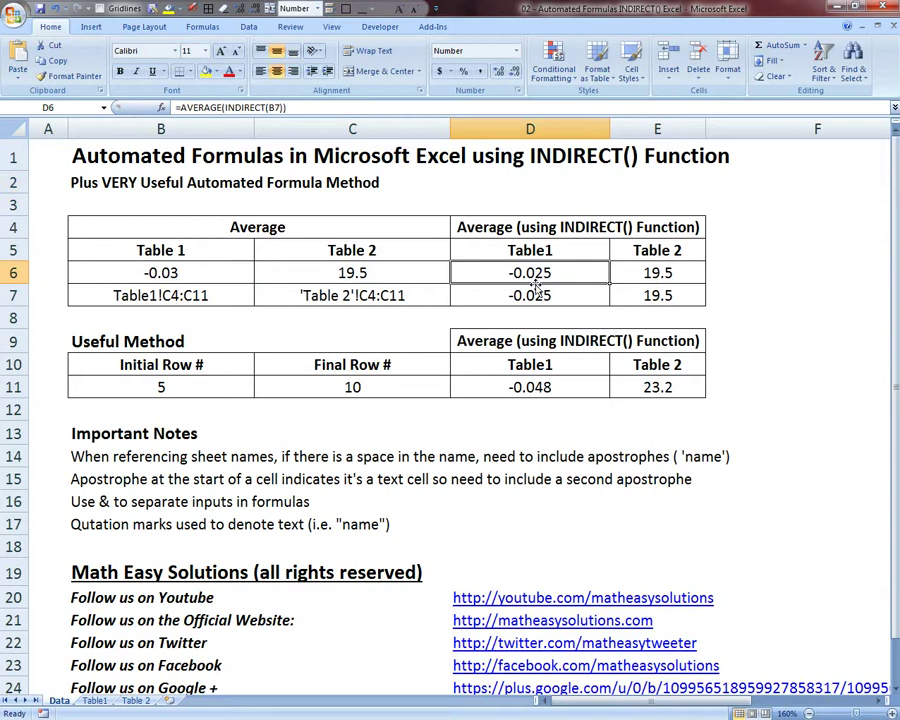
pyautogui.click(165, 273)
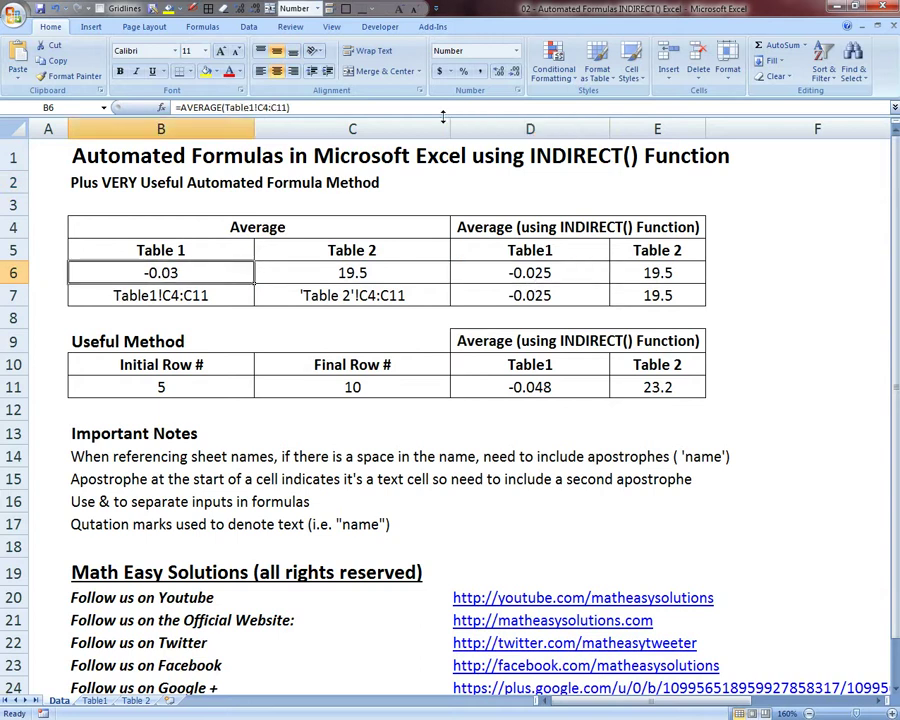
pyautogui.click(496, 71)
pyautogui.click(537, 277)
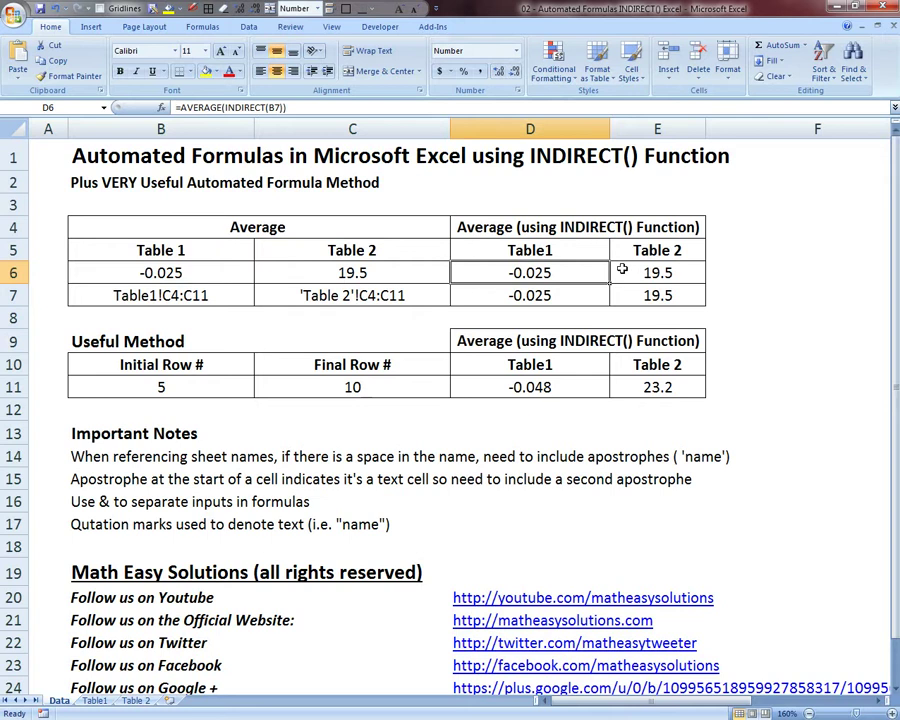
# Step: Compare the direct AVERAGE formula in B6 with the INDIRECT-based formula in D6 and the range text in B7
pyautogui.moveTo(185, 274); pyautogui.dragTo(357, 275)
pyautogui.click(530, 273)
pyautogui.doubleClick(530, 273)
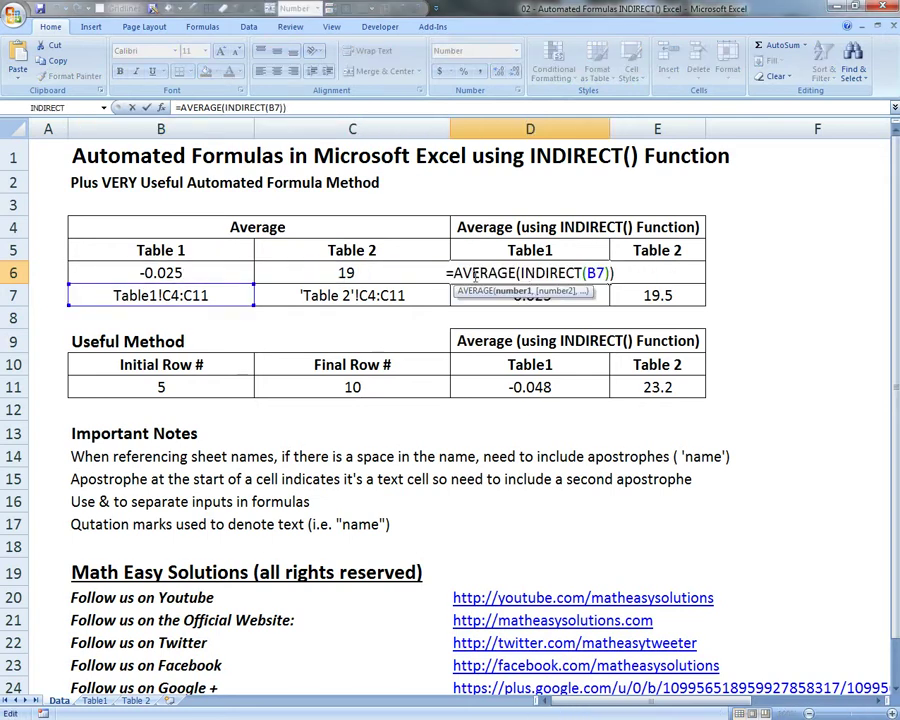
pyautogui.press('Escape')
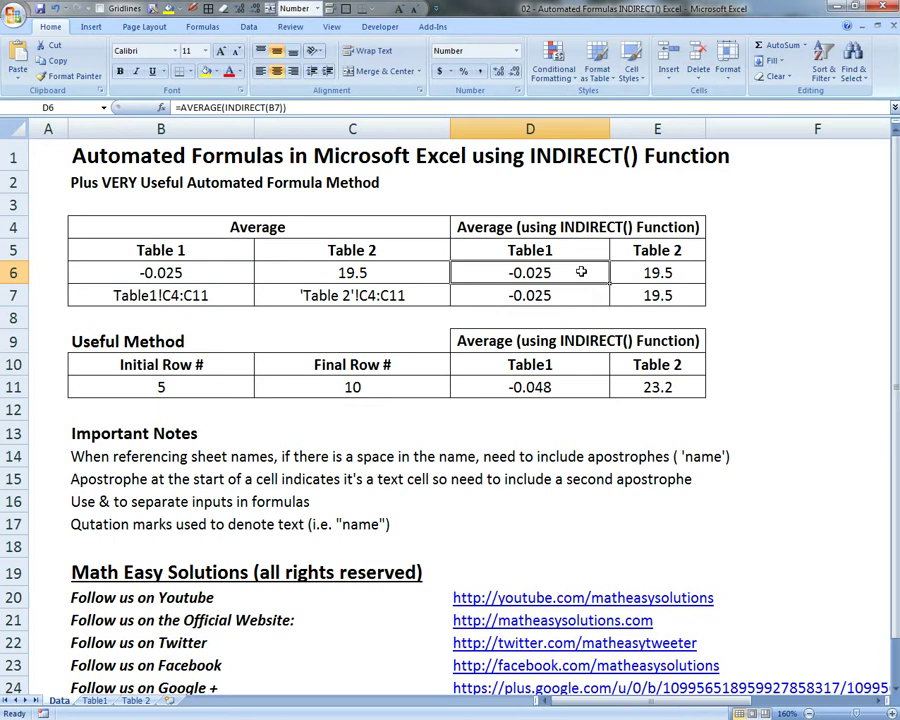
pyautogui.click(160, 295)
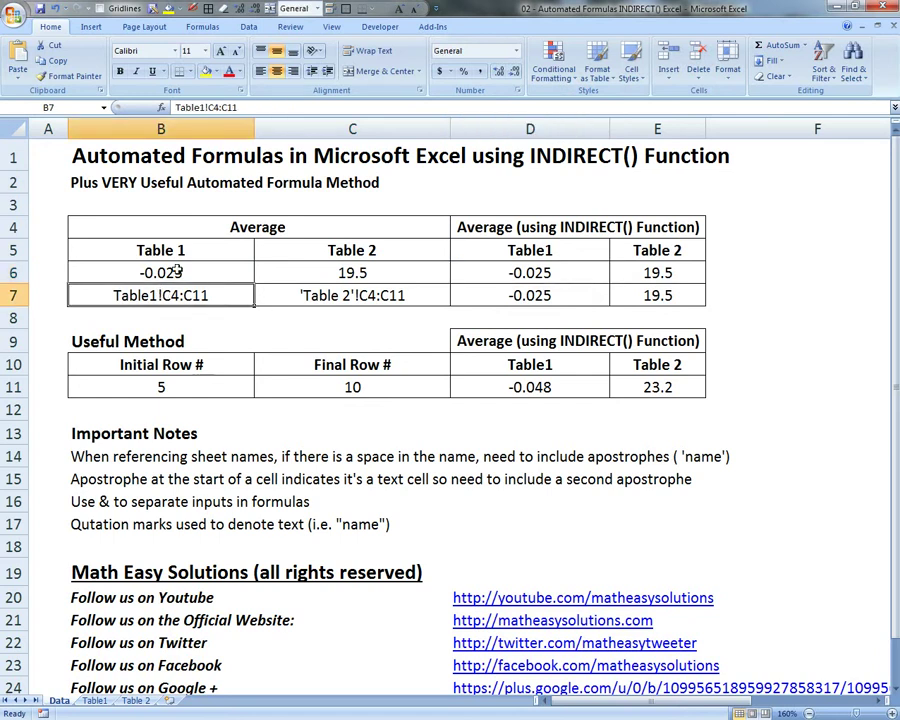
pyautogui.doubleClick(181, 273)
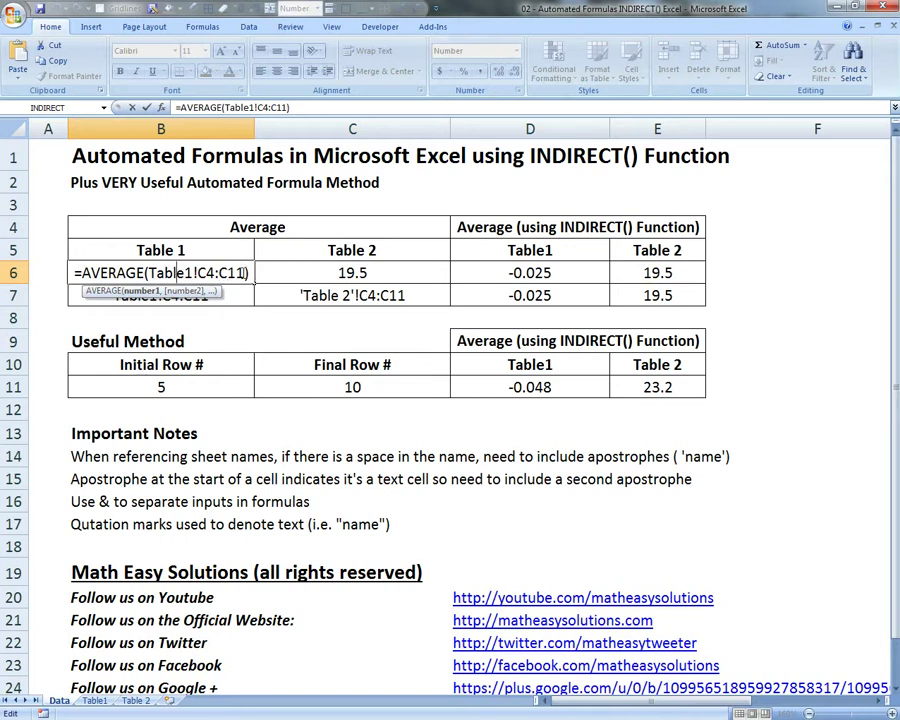
pyautogui.press('Escape')
pyautogui.click(157, 297)
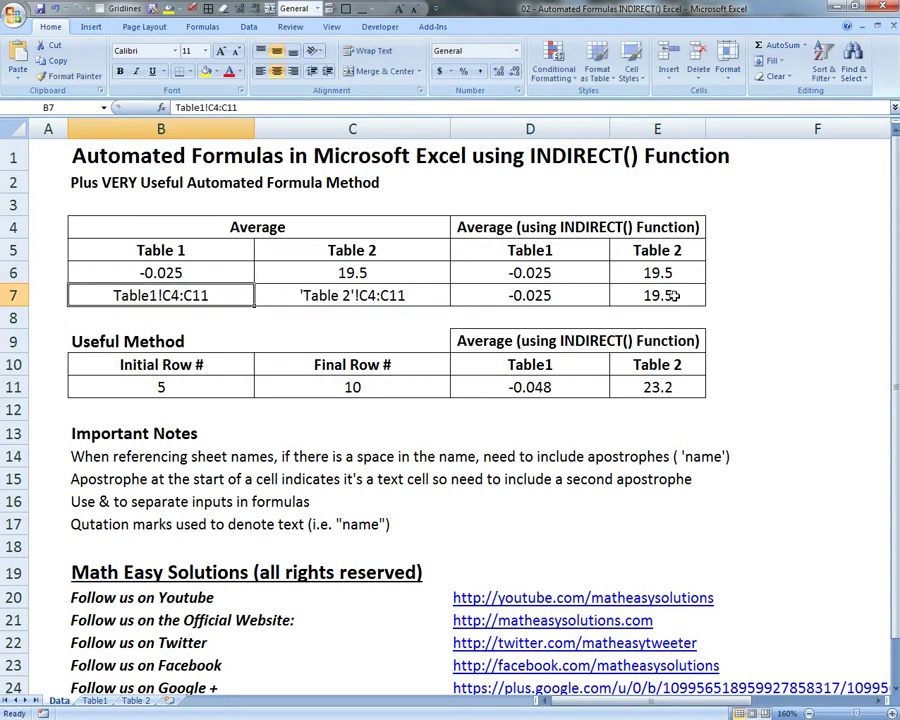
# Step: Re-enter the Table1 average in cell D6 as =AVERAGE(INDIRECT(B7)), accepting the closing-parenthesis correction
pyautogui.click(516, 268)
pyautogui.write('=')
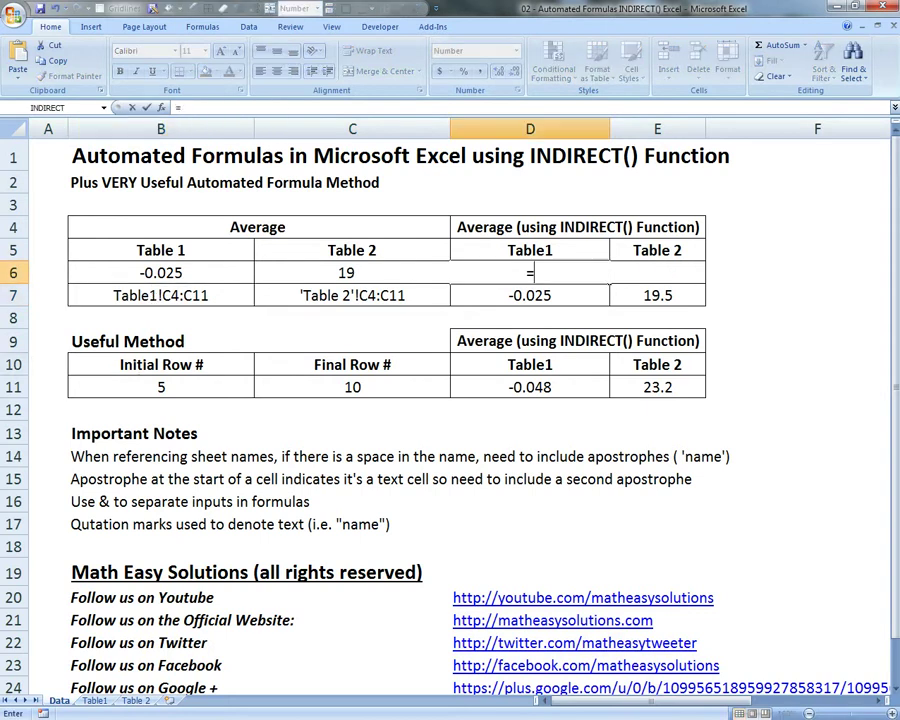
pyautogui.write('average(ind')
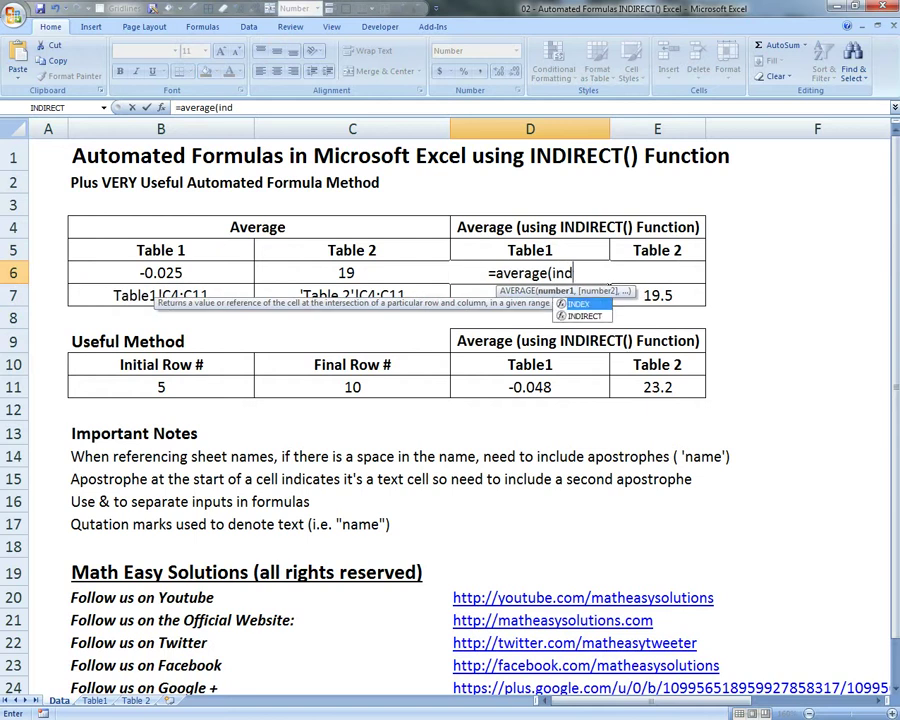
pyautogui.write('irect(')
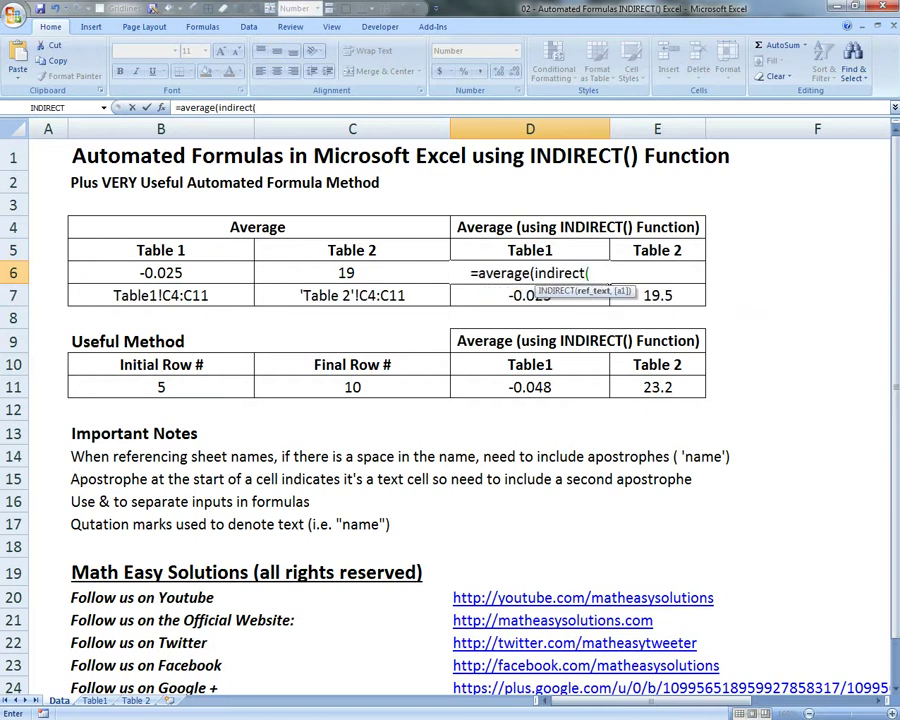
pyautogui.click(152, 274)
pyautogui.click(153, 287)
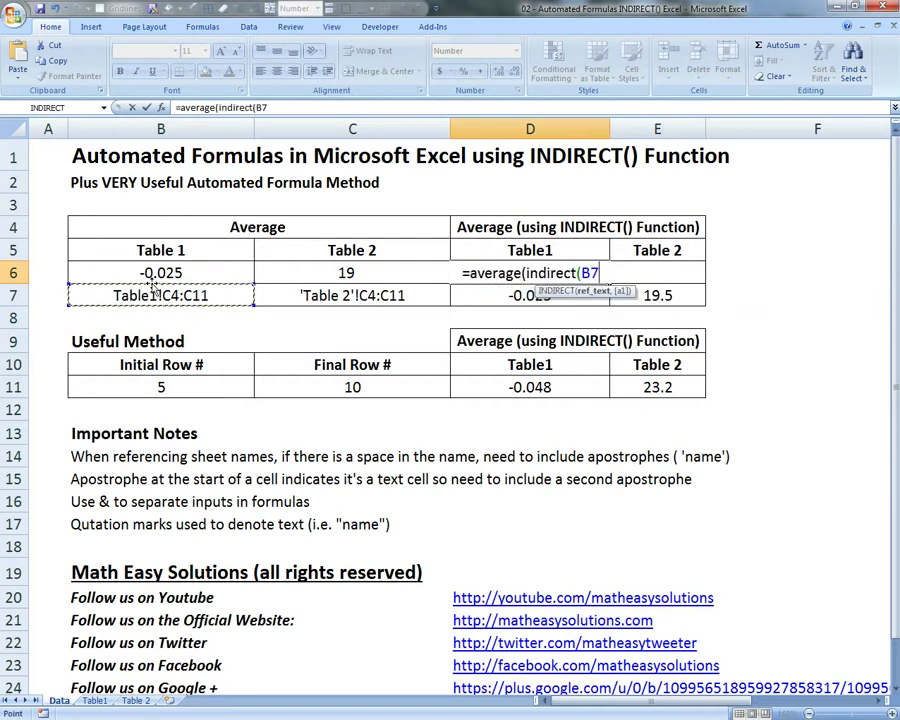
pyautogui.write(')')
pyautogui.press('Return')
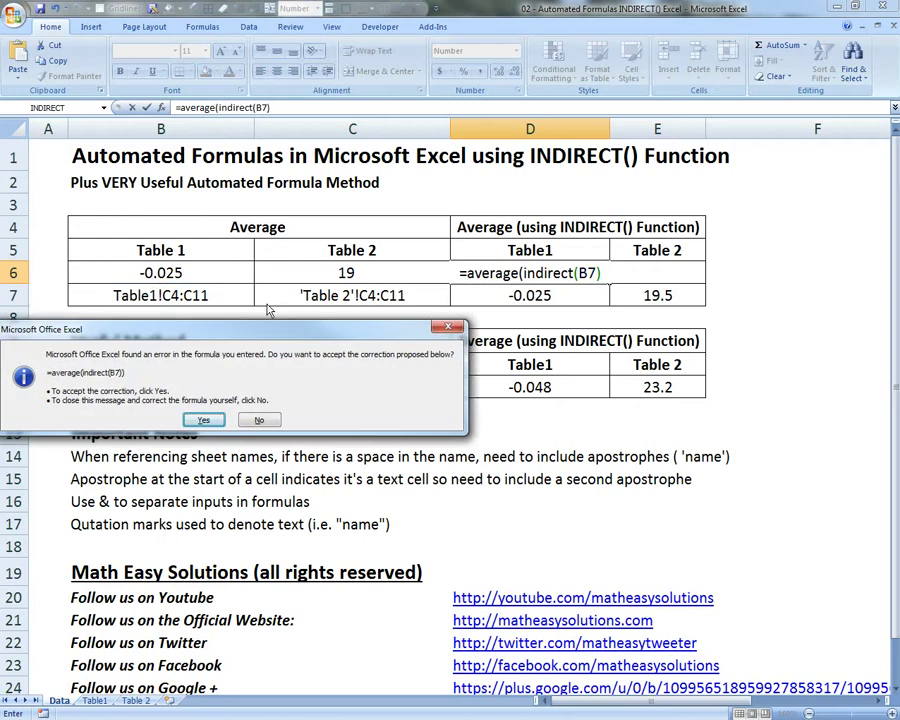
pyautogui.press('Return')
pyautogui.click(538, 273)
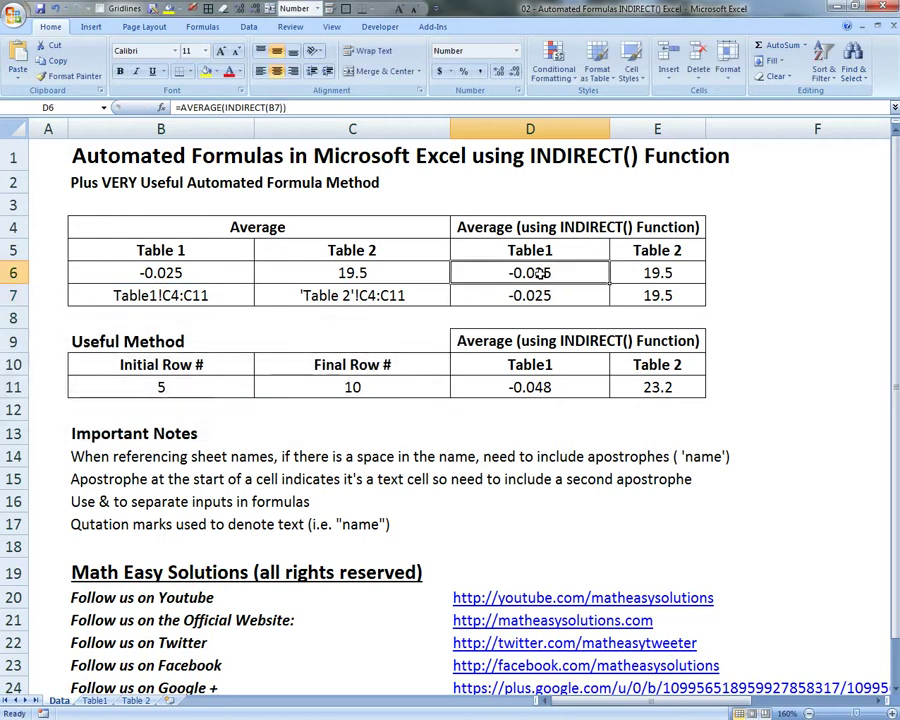
# Step: Check the INDIRECT average formulas in D7 and E6, including the range-text cell that E6 refers to
pyautogui.click(538, 293)
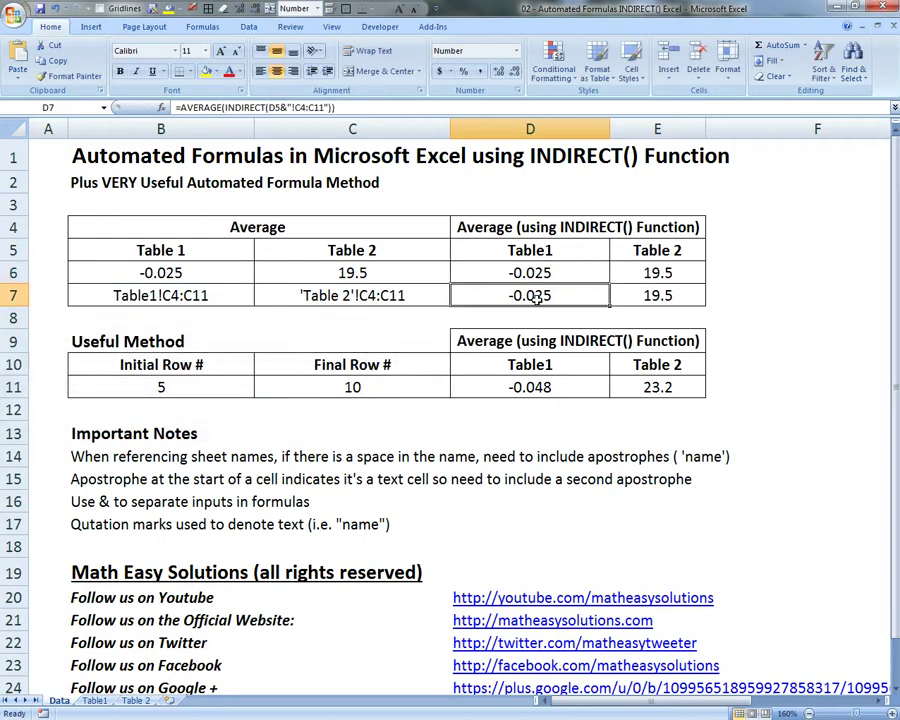
pyautogui.click(629, 275)
pyautogui.doubleClick(632, 274)
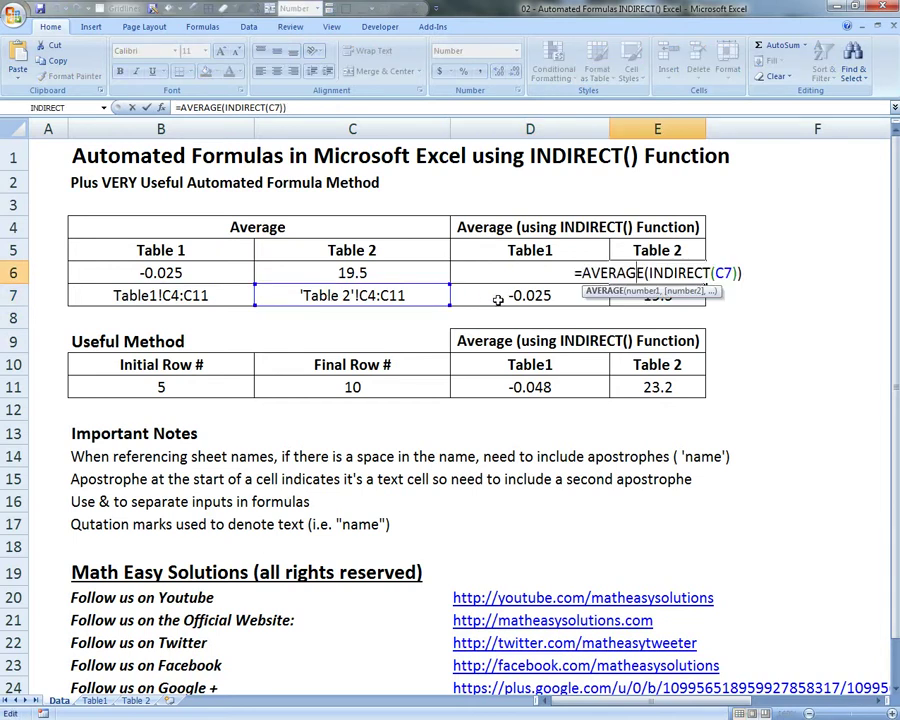
pyautogui.hotkey('ctrl', 'Return')
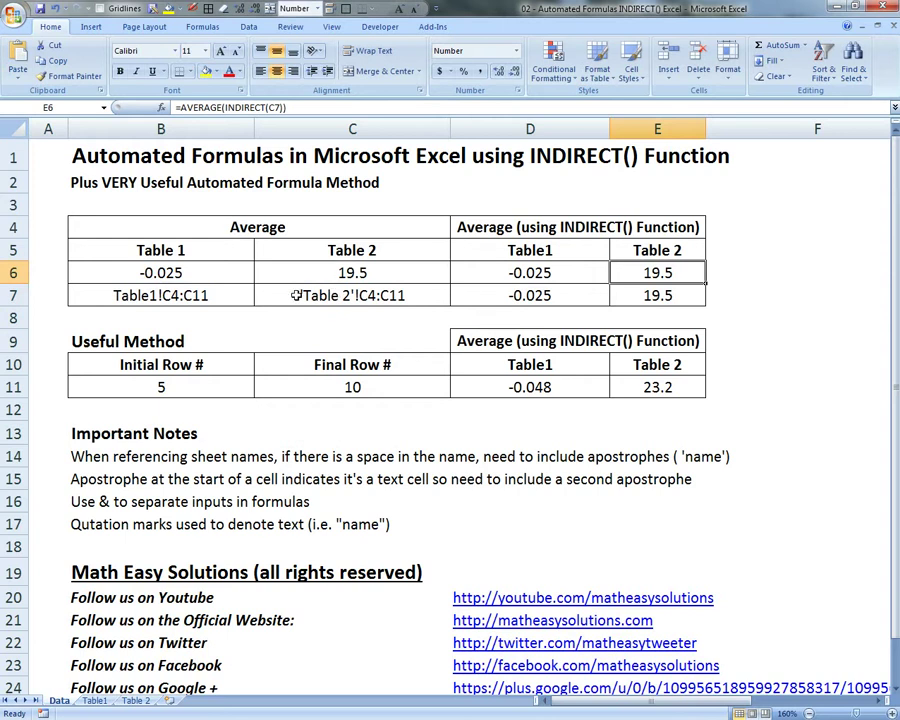
# Step: Compare the sheet references in the direct AVERAGE formulas in C6 and B6, focusing on the apostrophes around the Table 2 name
pyautogui.click(346, 271)
pyautogui.doubleClick(384, 272)
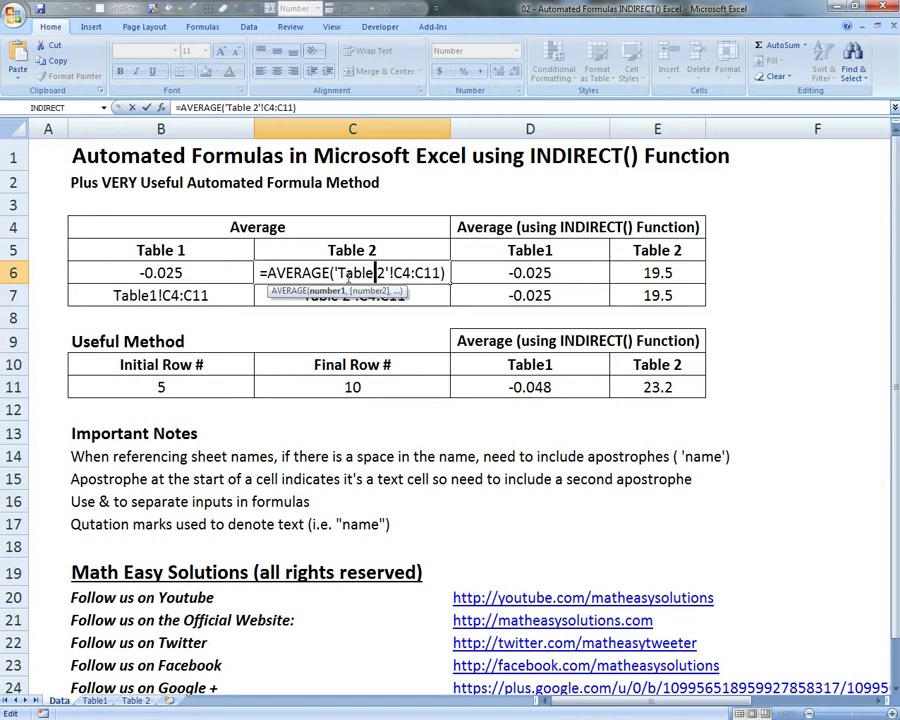
pyautogui.press('Left')
pyautogui.press('Left')
pyautogui.press('Left')
pyautogui.press('Left')
pyautogui.press('Left')
pyautogui.press('Left')
pyautogui.click(127, 272)
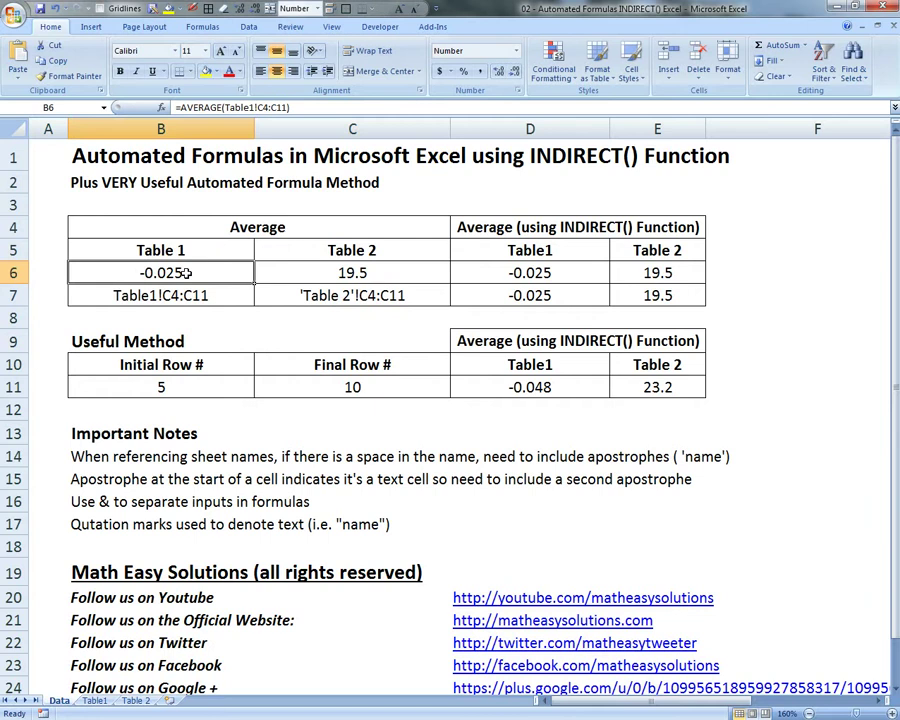
pyautogui.doubleClick(158, 273)
pyautogui.click(352, 272)
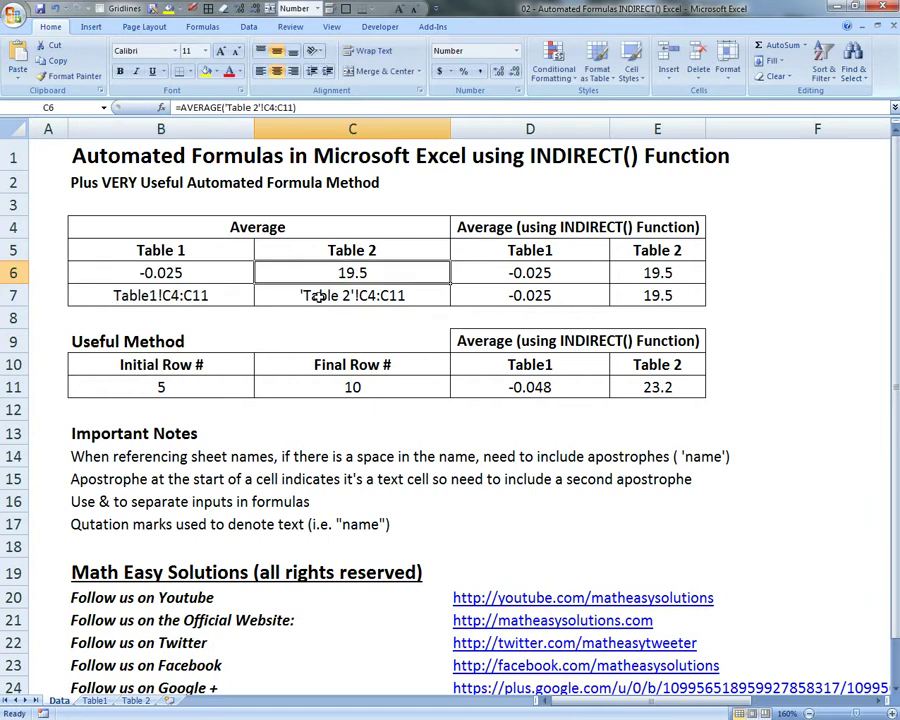
# Step: Remove one of the two leading apostrophes from the range text in C7, and read the apostrophe note in B15
pyautogui.click(305, 296)
pyautogui.doubleClick(305, 296)
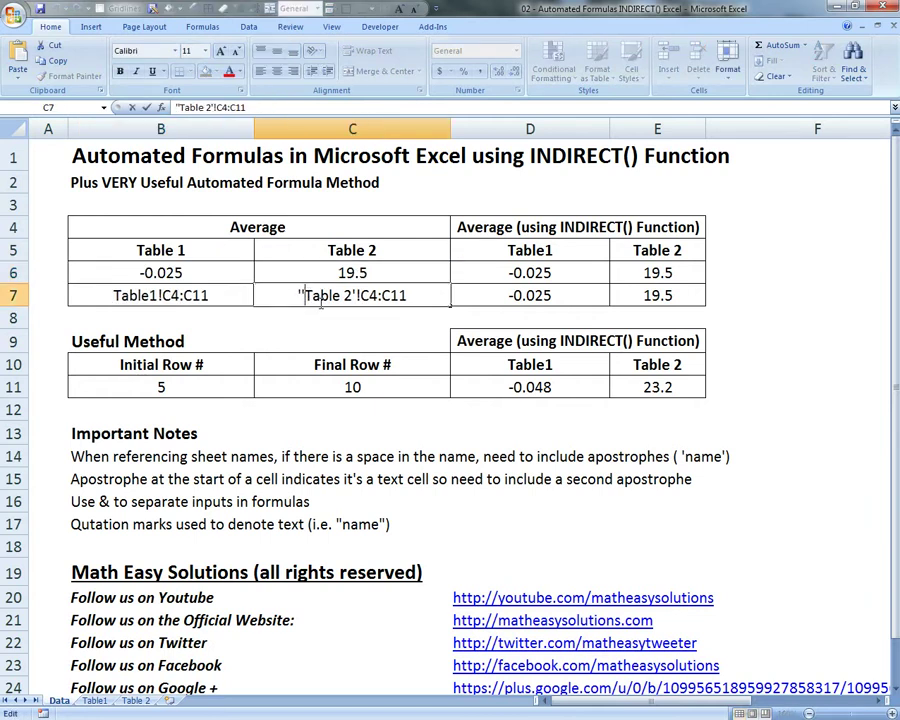
pyautogui.press('BackSpace')
pyautogui.press('Return')
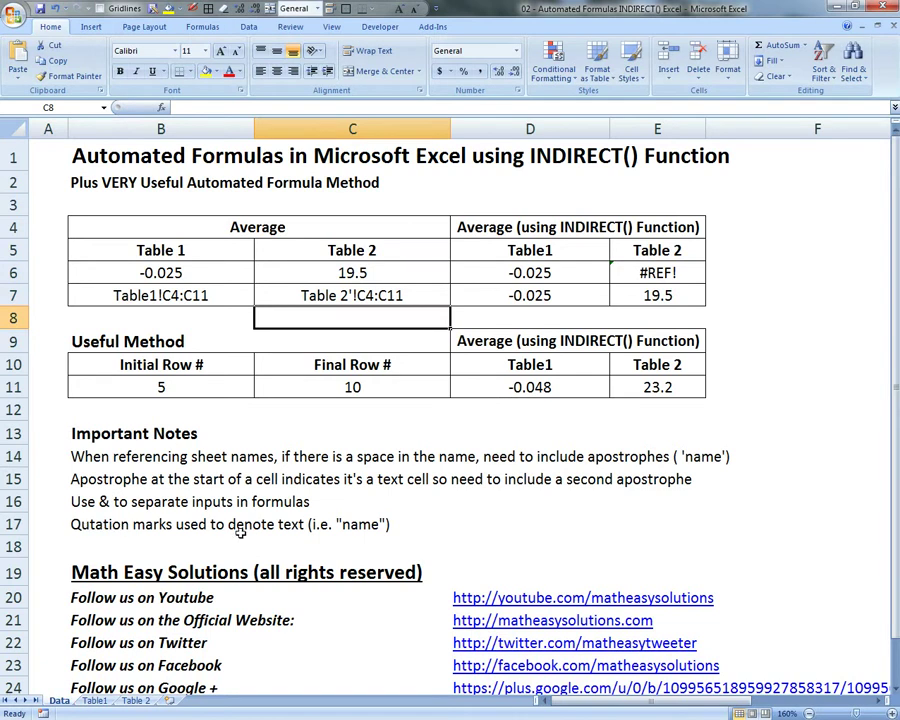
pyautogui.click(135, 482)
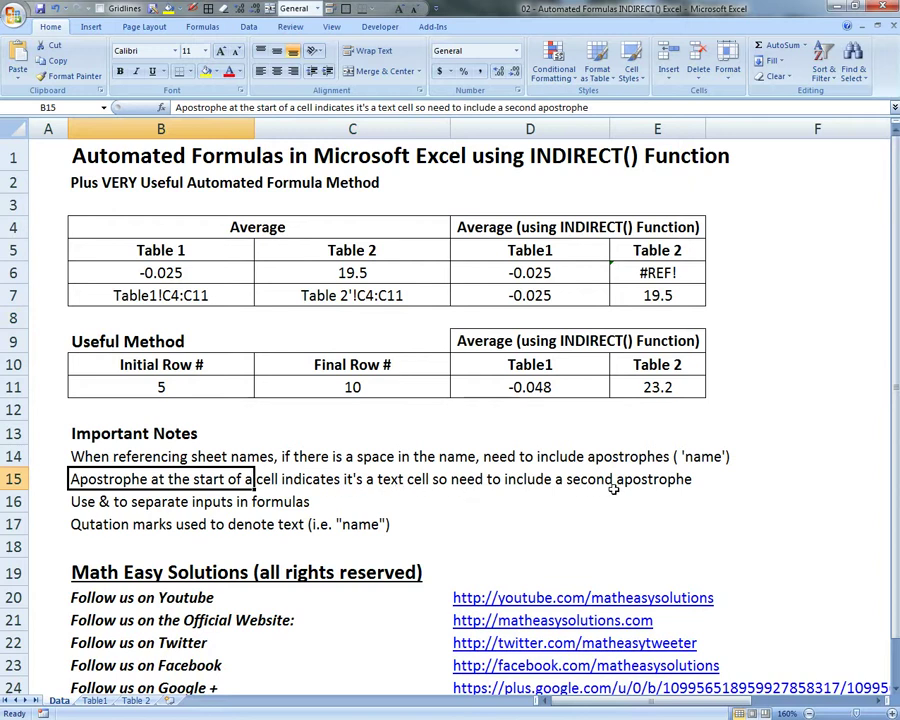
pyautogui.click(336, 311)
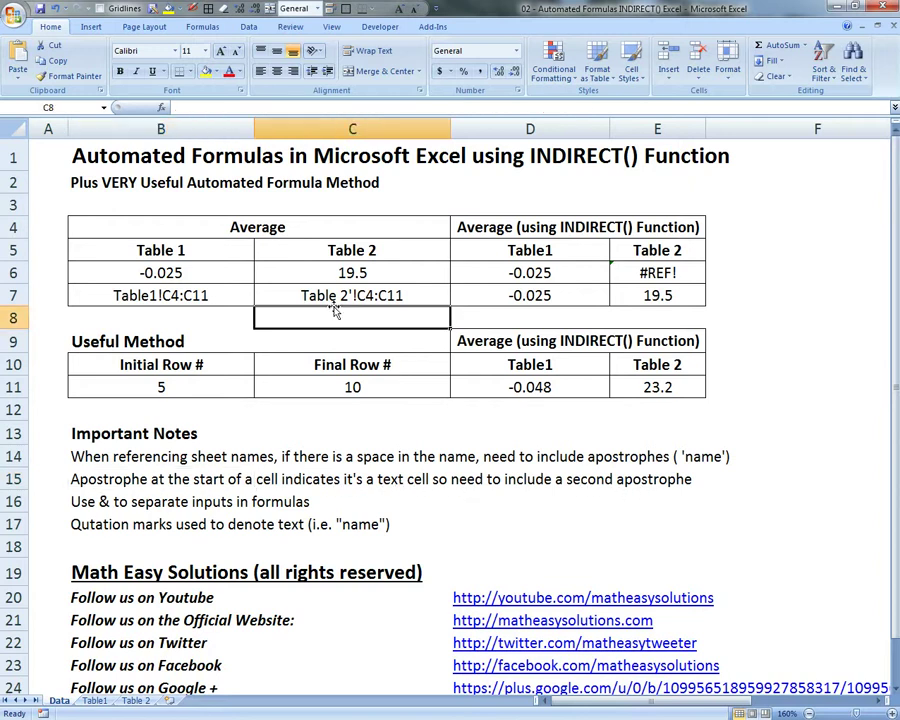
# Step: Restore the second leading apostrophe in C7 so the entry reads ''Table 2'!C4:C11
pyautogui.click(358, 293)
pyautogui.doubleClick(313, 297)
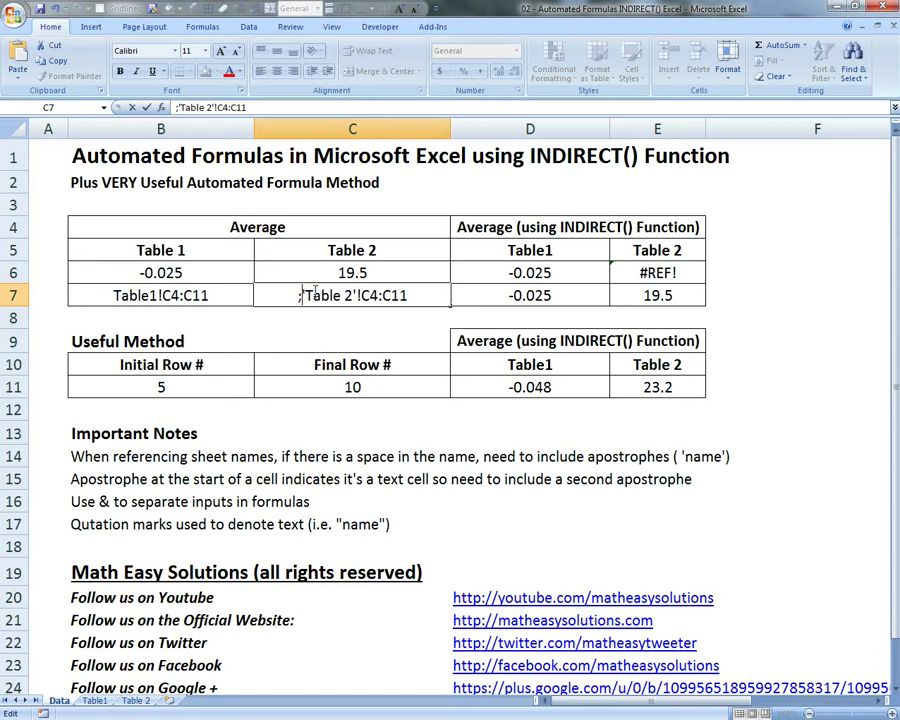
pyautogui.write("'")
pyautogui.press('Return')
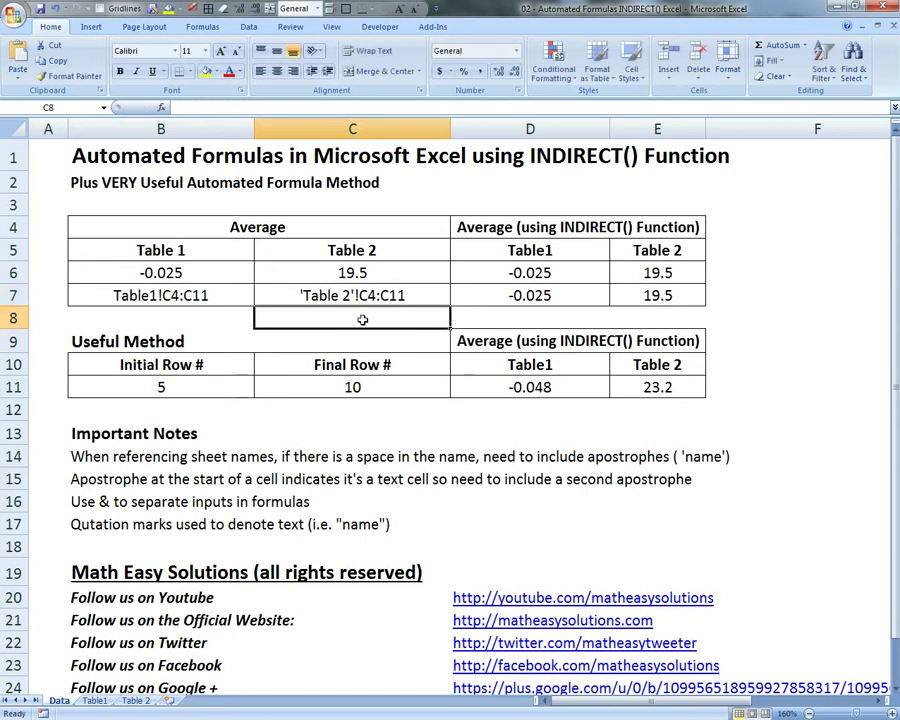
# Step: Enter =2 in empty cell C8 and put an apostrophe in front of it to store the formula as text
pyautogui.write('=2')
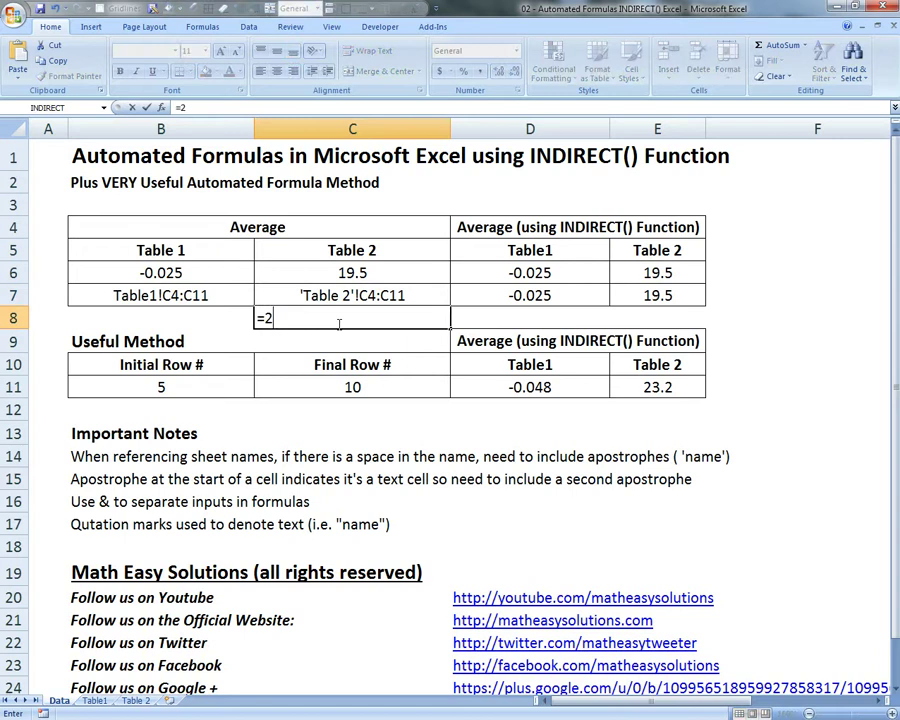
pyautogui.press('Return')
pyautogui.click(357, 316)
pyautogui.doubleClick(357, 316)
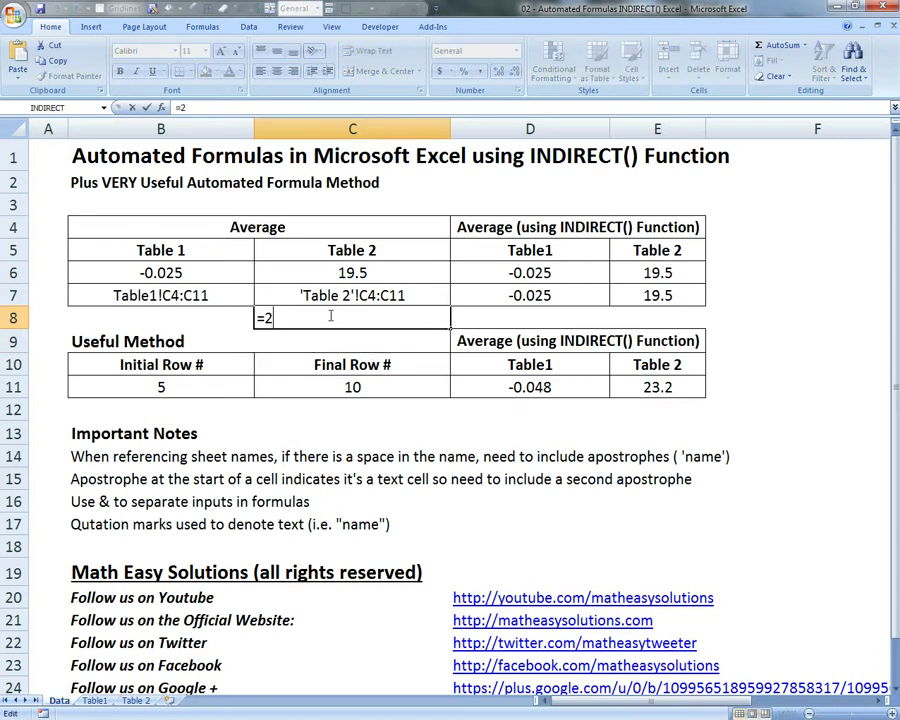
pyautogui.click(259, 317)
pyautogui.write("'")
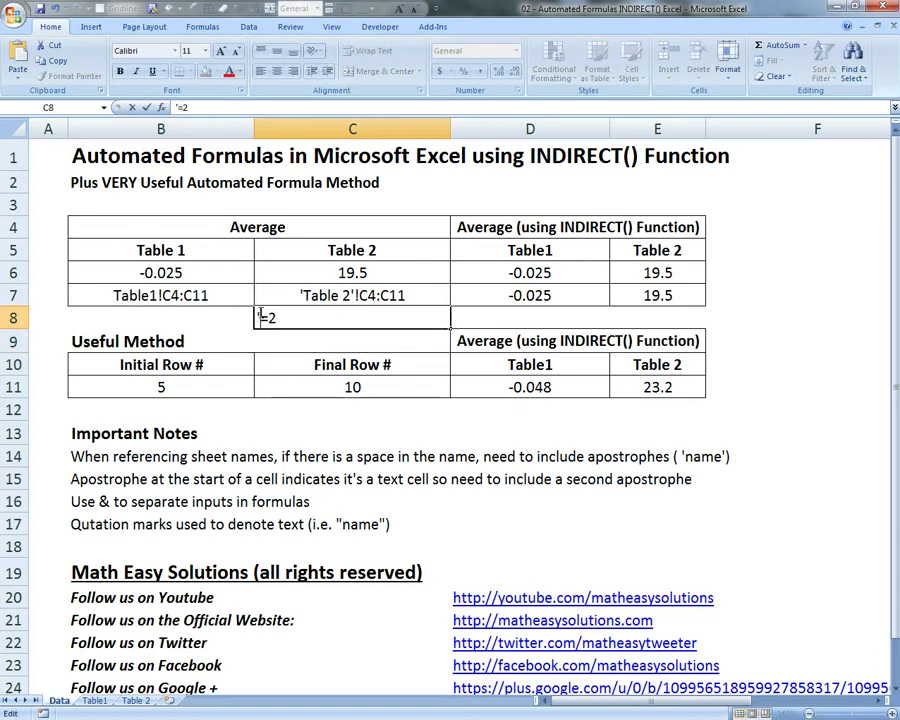
pyautogui.press('Return')
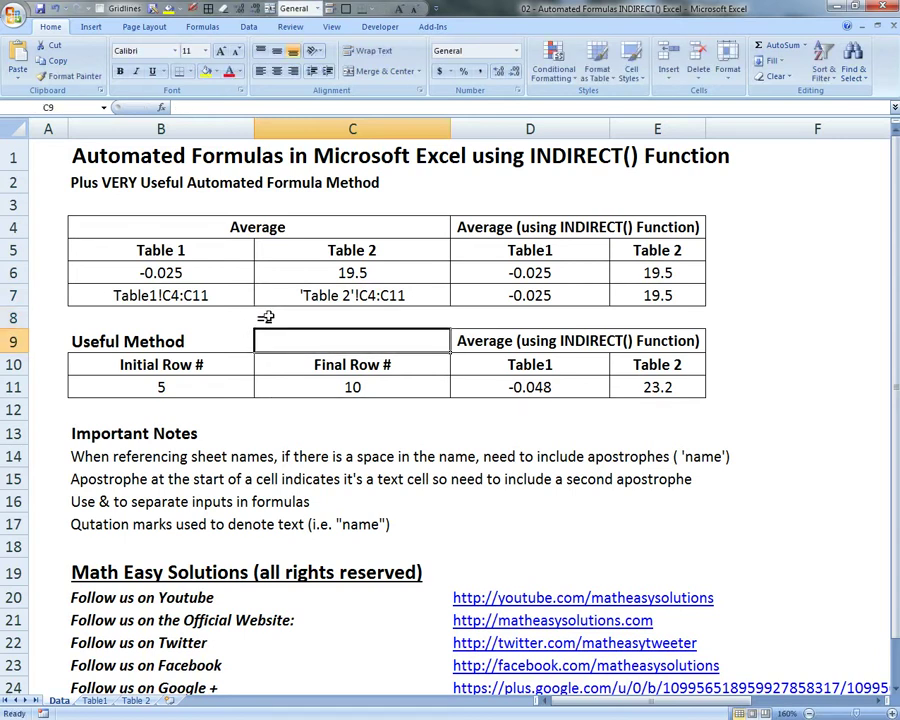
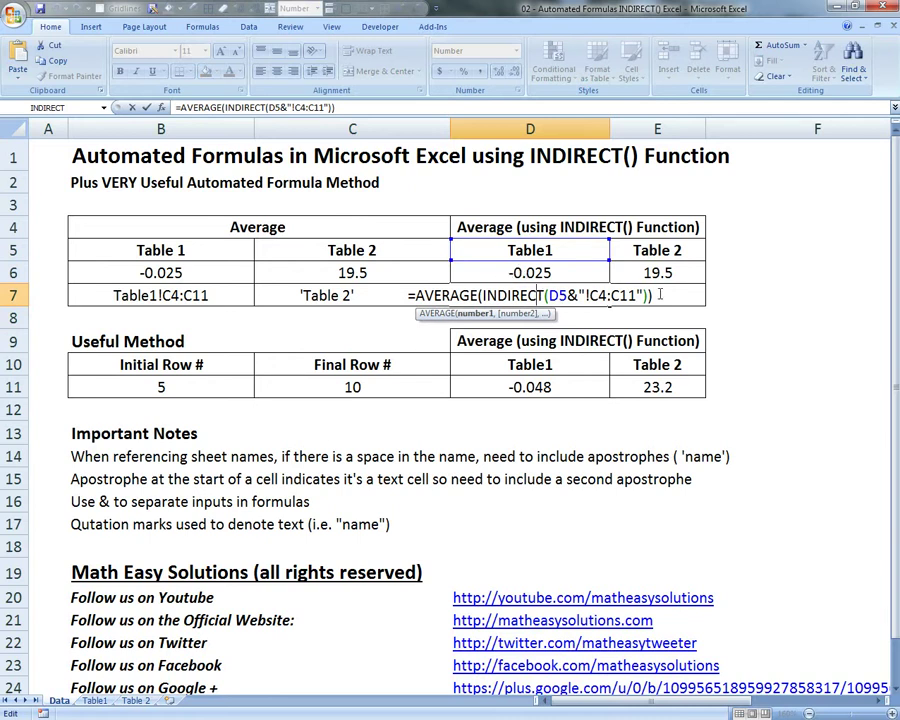
# Step: Replace the formula in D7 with the beginning =average(indirect(D5, using the Table1 header cell as the sheet name
pyautogui.moveTo(586, 295); pyautogui.dragTo(637, 295)
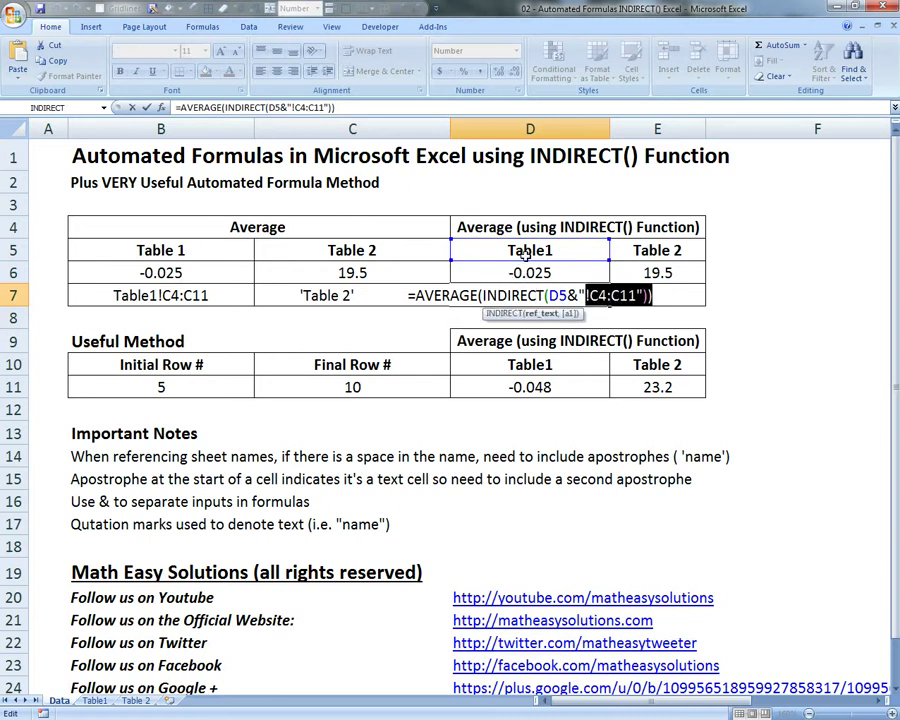
pyautogui.click(664, 295)
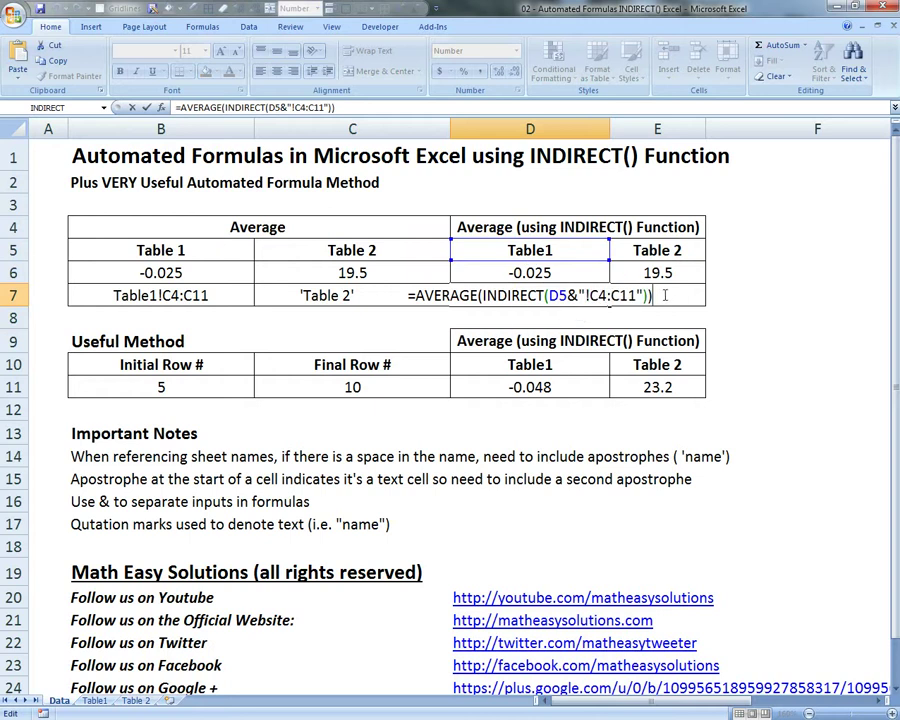
pyautogui.moveTo(664, 295); pyautogui.dragTo(328, 277)
pyautogui.write('=')
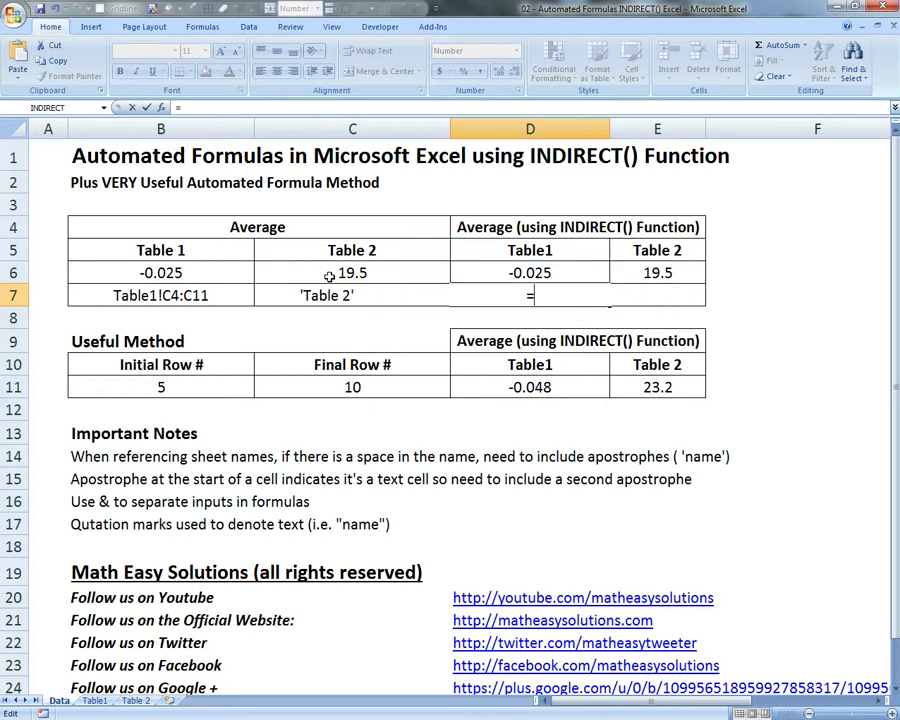
pyautogui.write('average(')
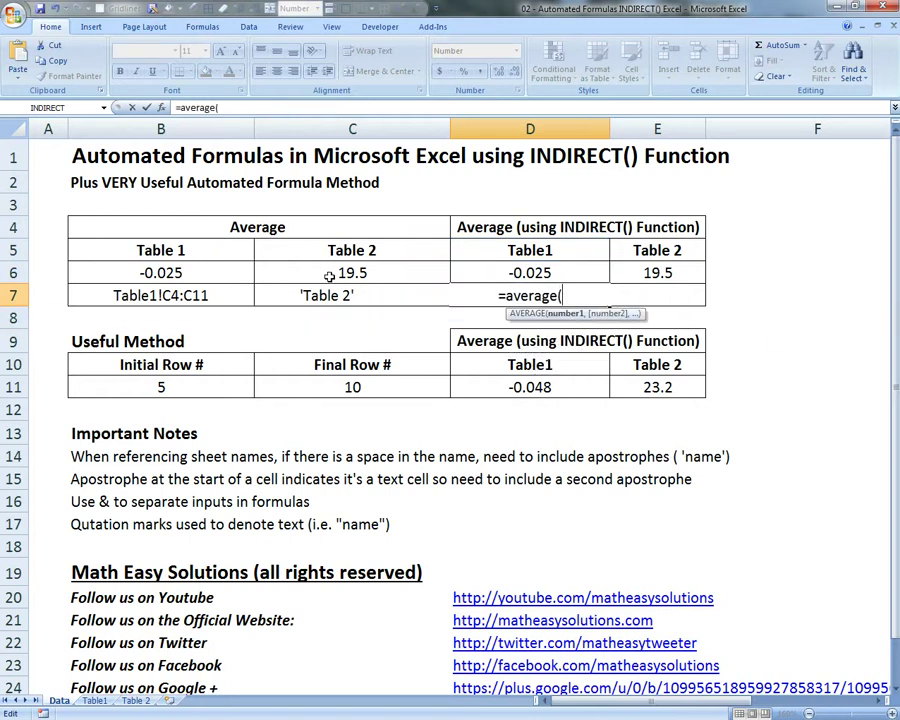
pyautogui.write('indirect')
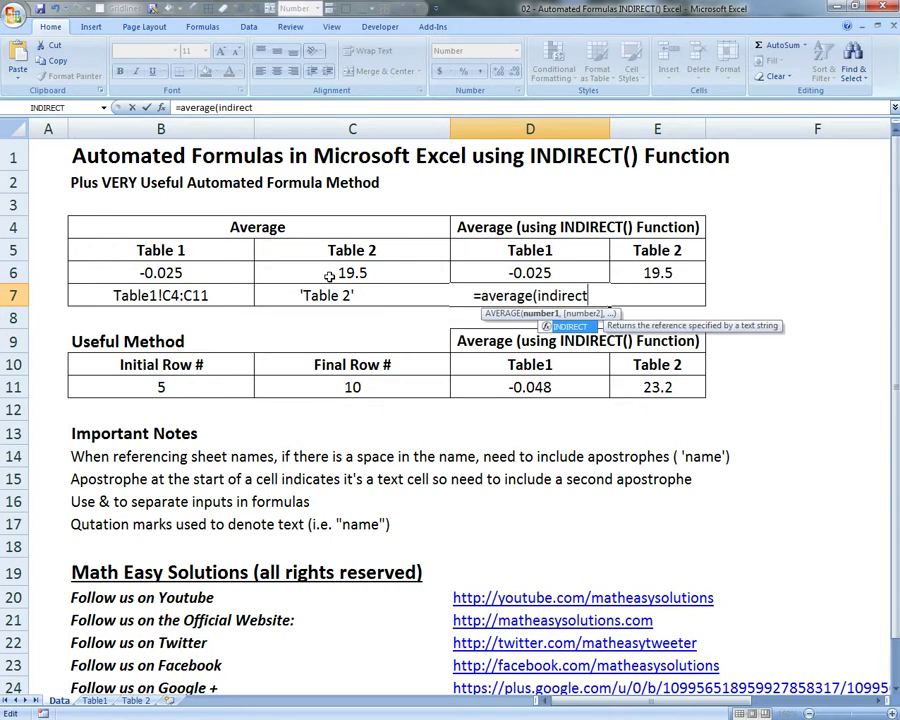
pyautogui.write('(')
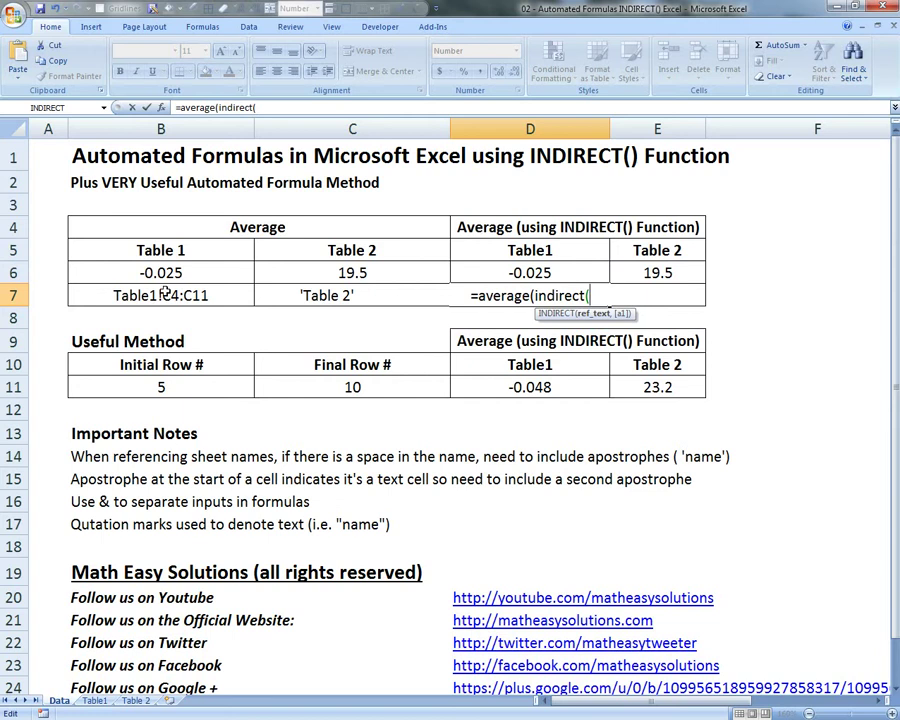
pyautogui.click(527, 250)
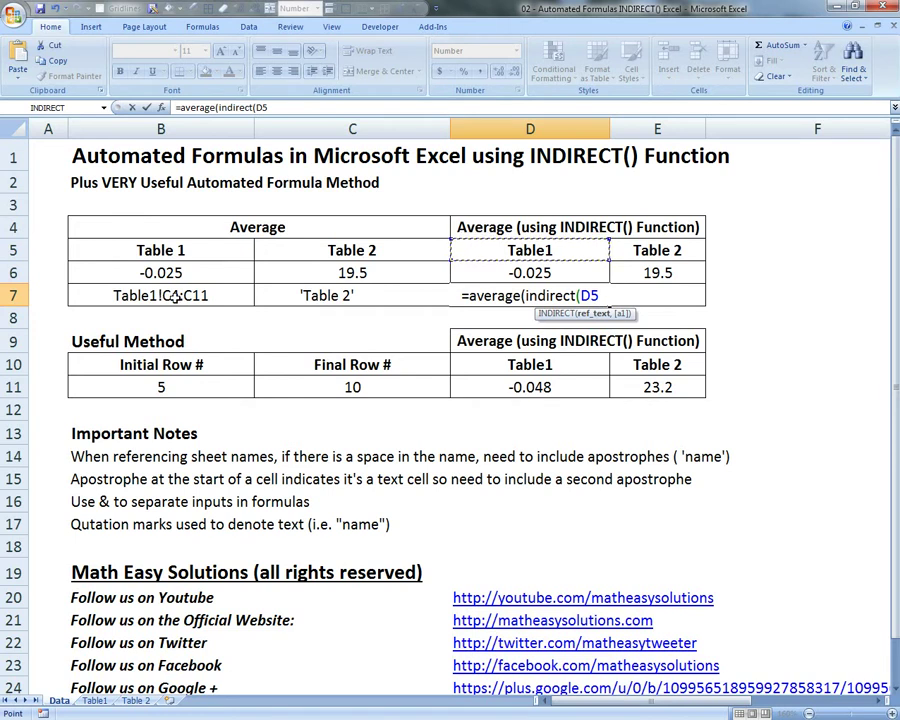
# Step: Complete the D7 formula as =average(indirect(D5&"!C4:C11")), adding the missing closing quotation mark after C11
pyautogui.write('&')
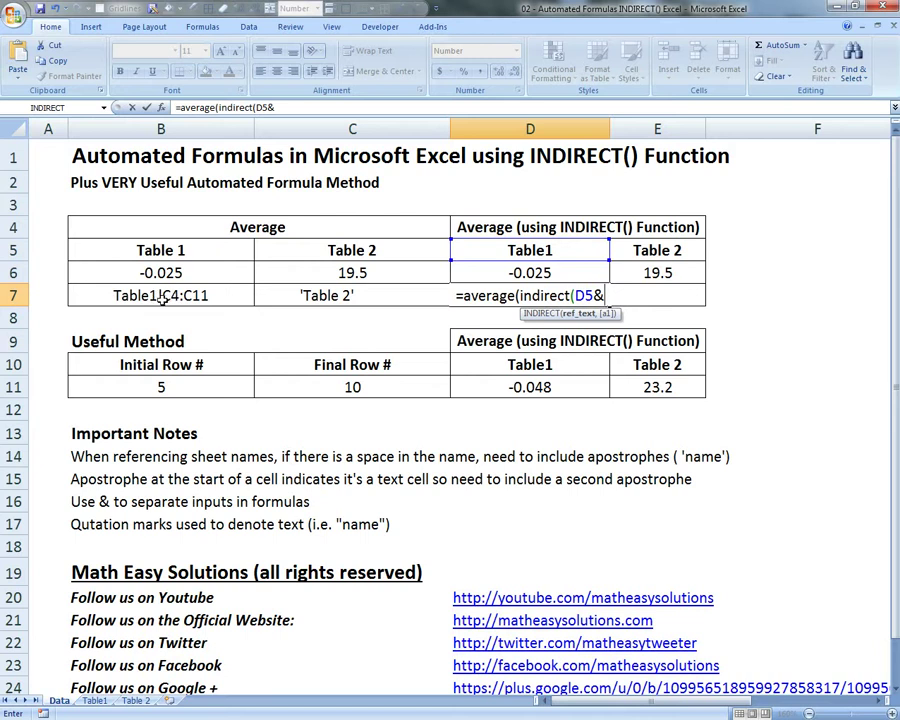
pyautogui.write('"')
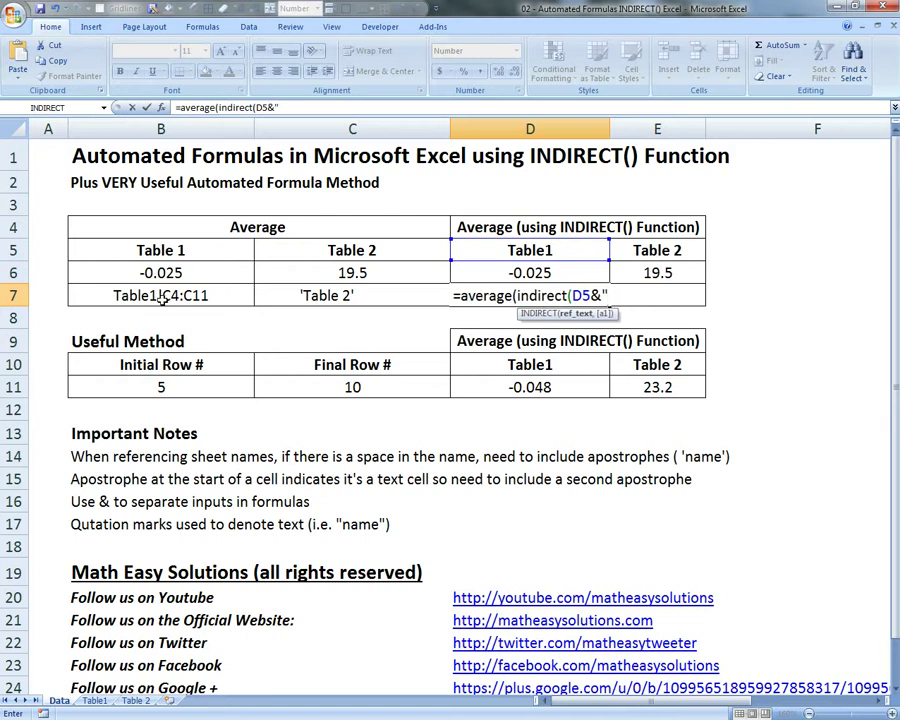
pyautogui.write('!')
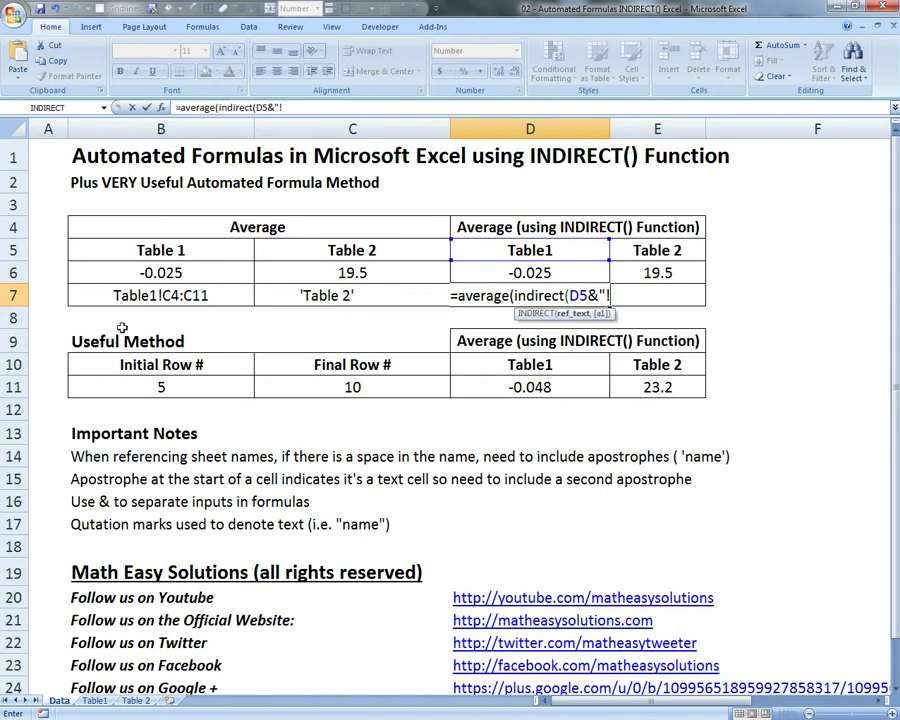
pyautogui.write('C')
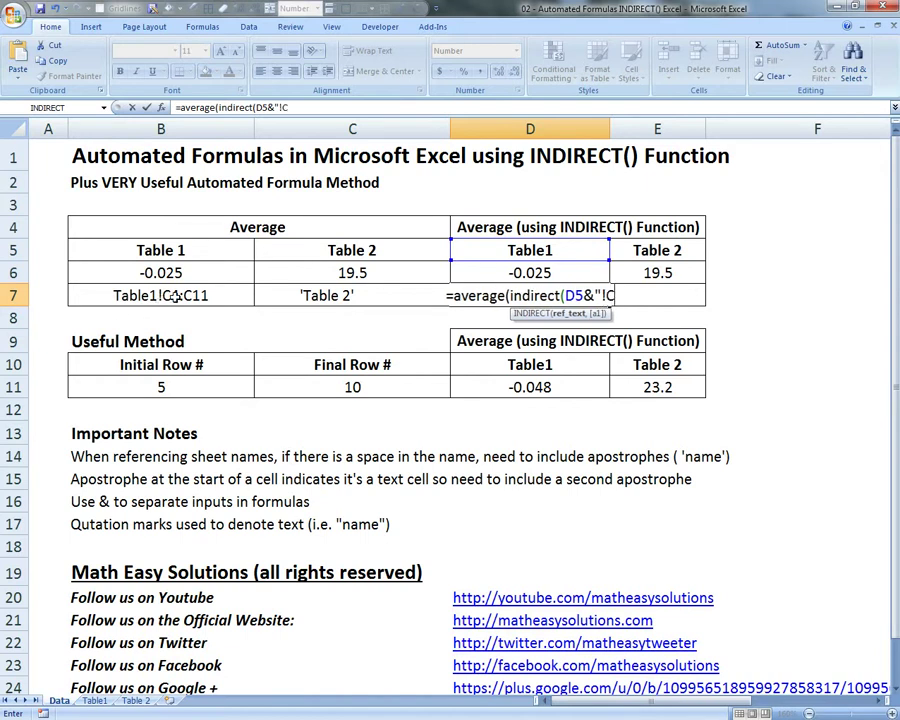
pyautogui.write('4')
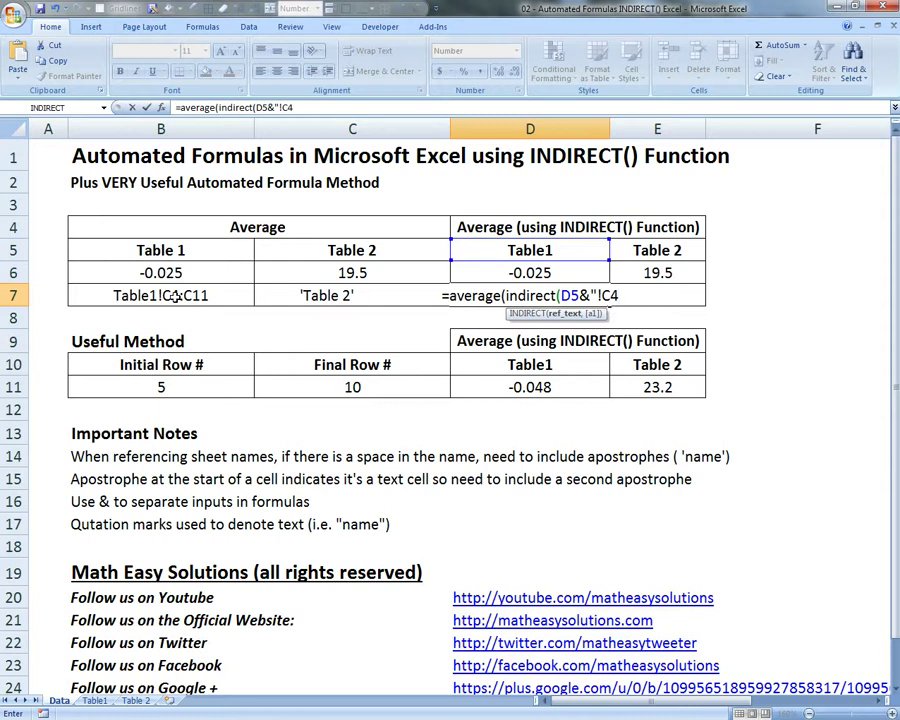
pyautogui.write(':C11')
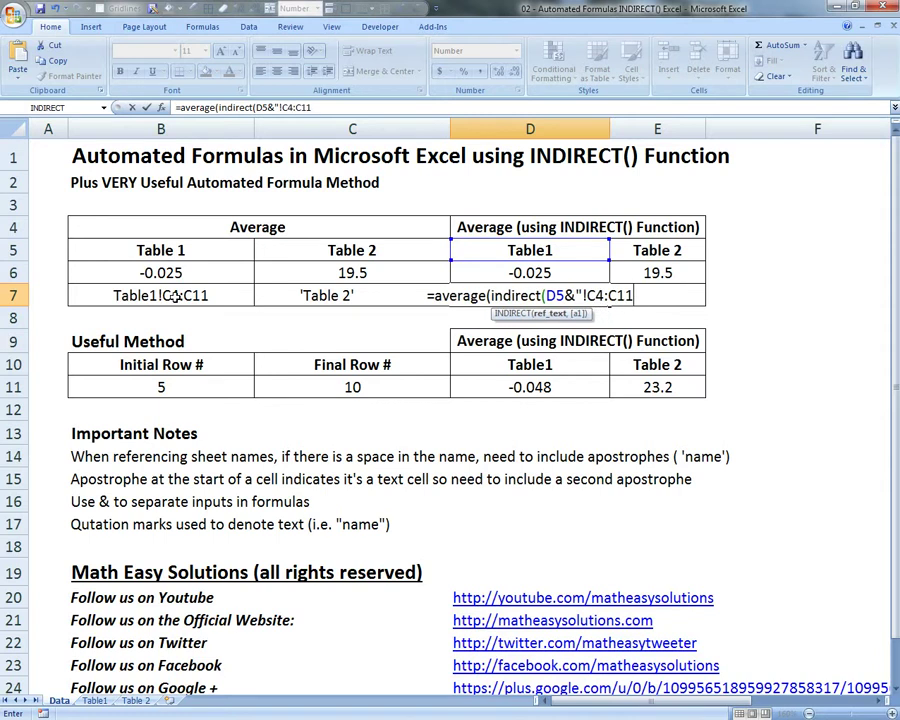
pyautogui.write('))')
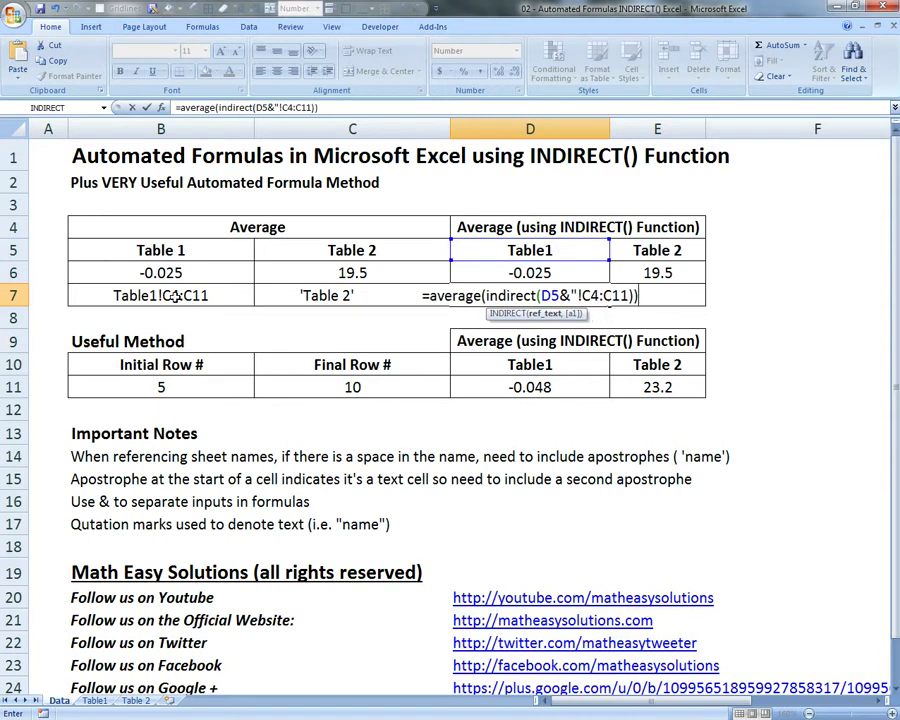
pyautogui.press('Return')
pyautogui.press('Return')
pyautogui.click(631, 296)
pyautogui.write('"')
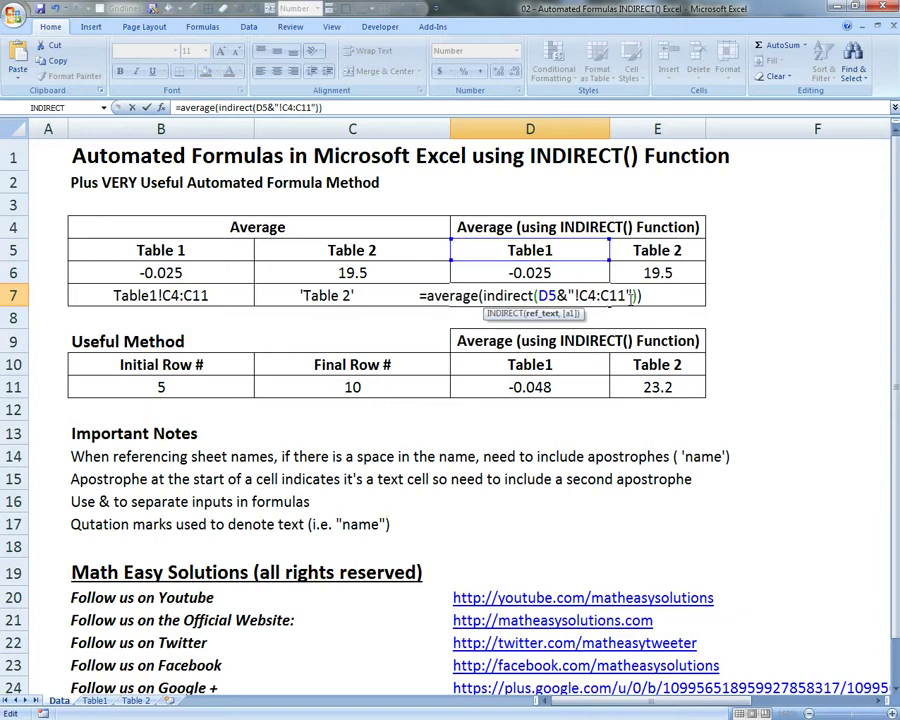
pyautogui.press('Return')
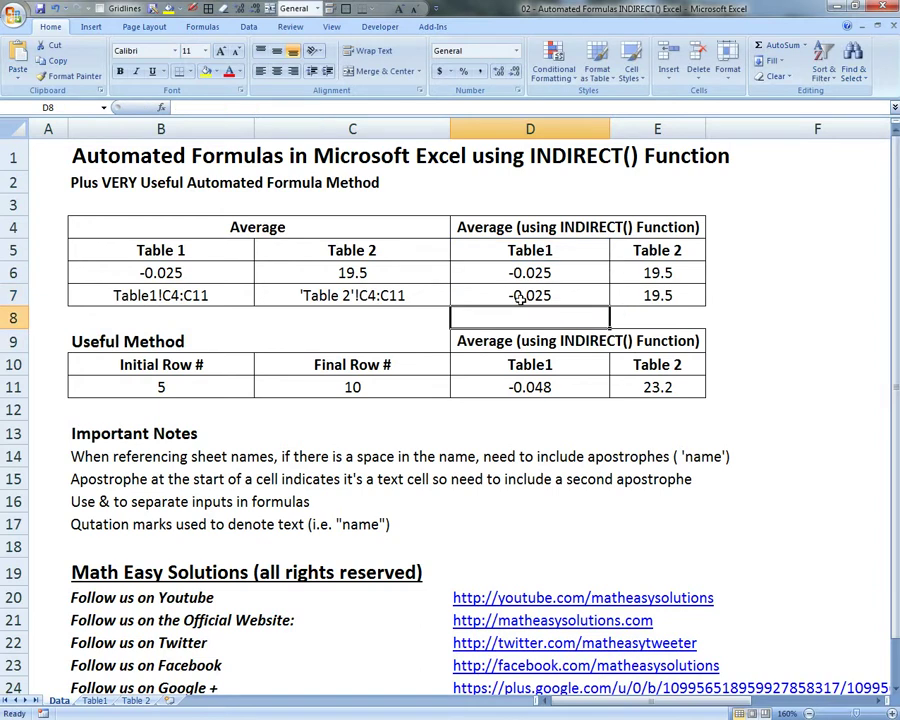
# Step: Examine the INDIRECT average formulas in D7 and E7, comparing how each one references its sheet name
pyautogui.click(648, 299)
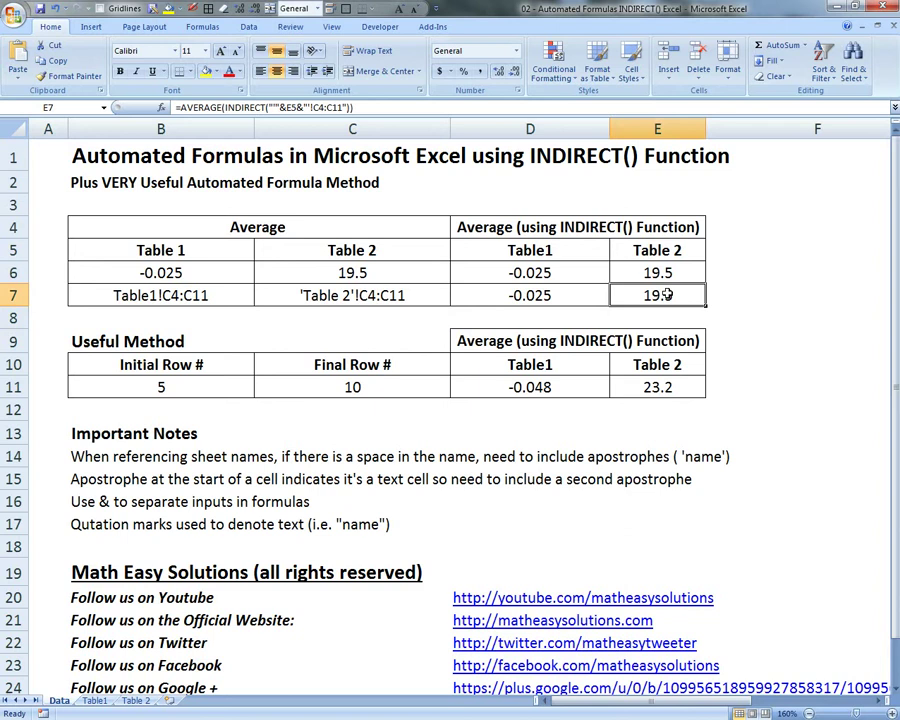
pyautogui.doubleClick(587, 295)
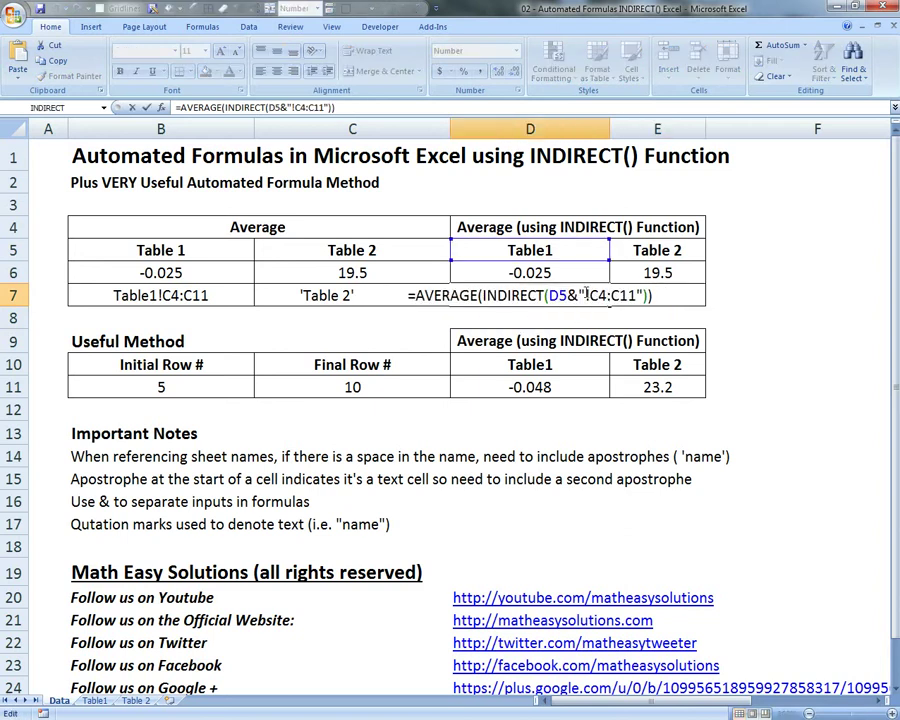
pyautogui.press('Escape')
pyautogui.press('Right')
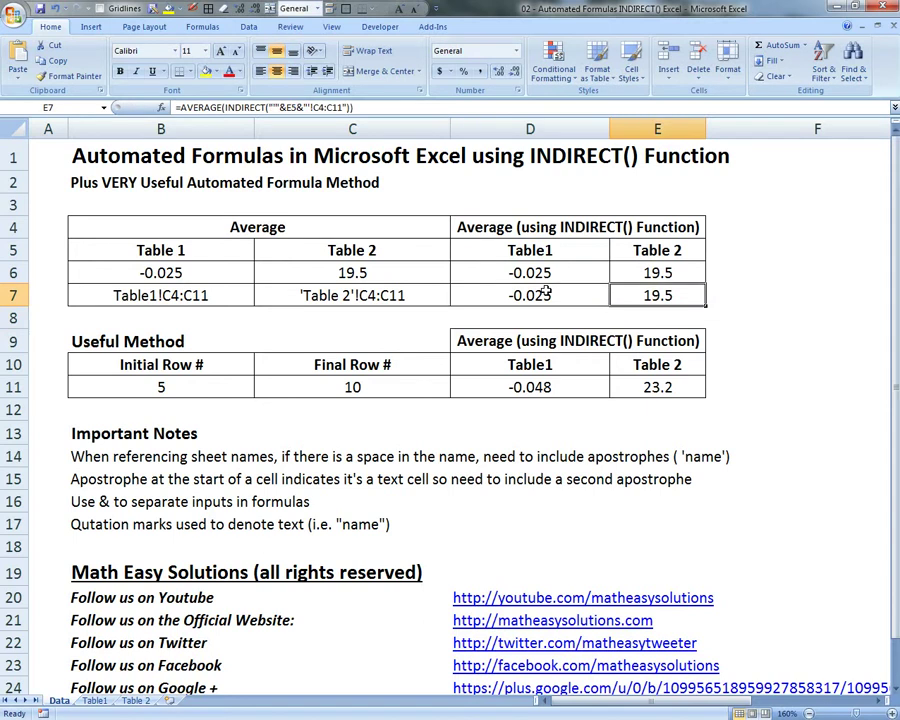
pyautogui.press('F2')
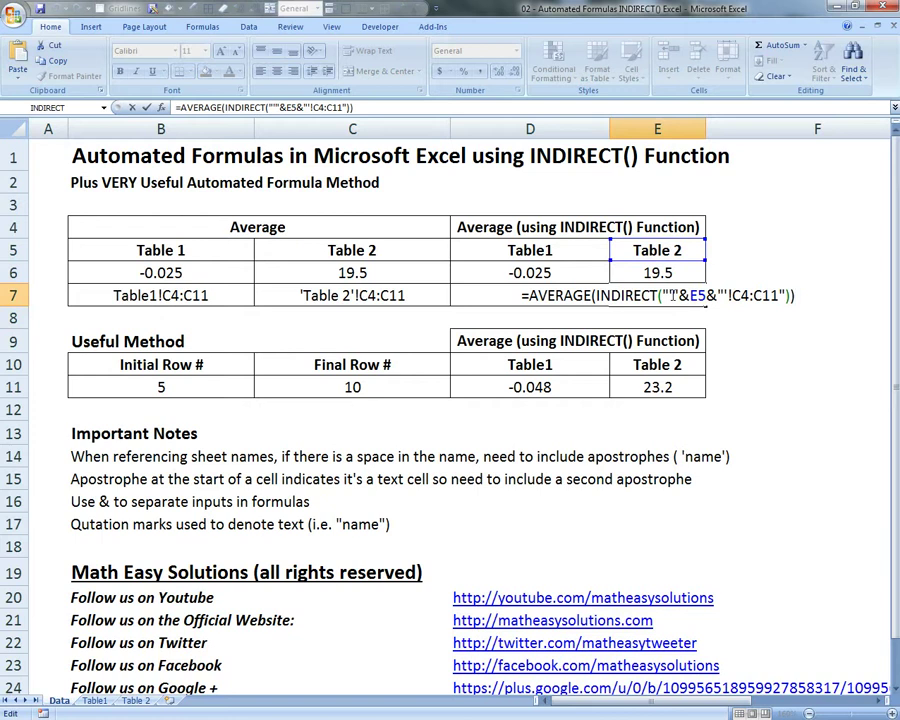
pyautogui.press('Escape')
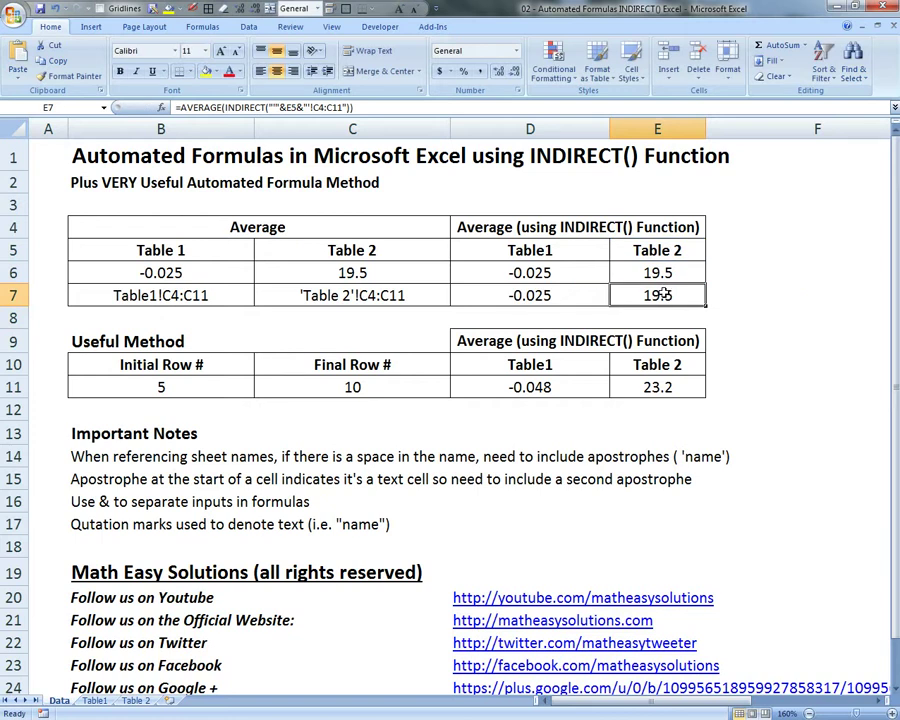
# Step: Replace the formula in E7 with the beginning =average(indirect("'"&E5, using the Table 2 header cell as the sheet name
pyautogui.write('=average(')
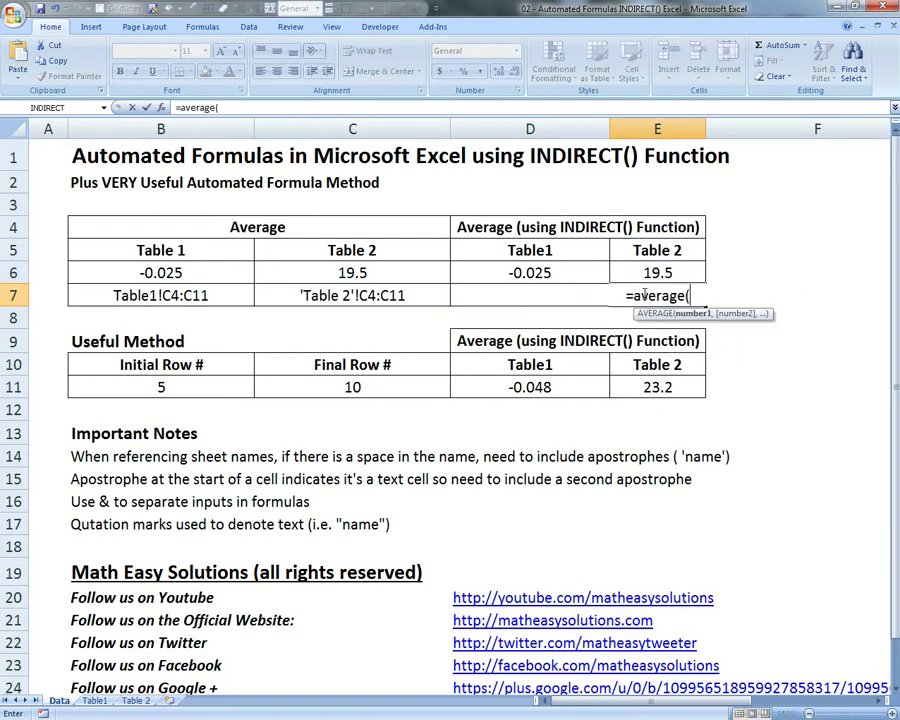
pyautogui.write('indirect(')
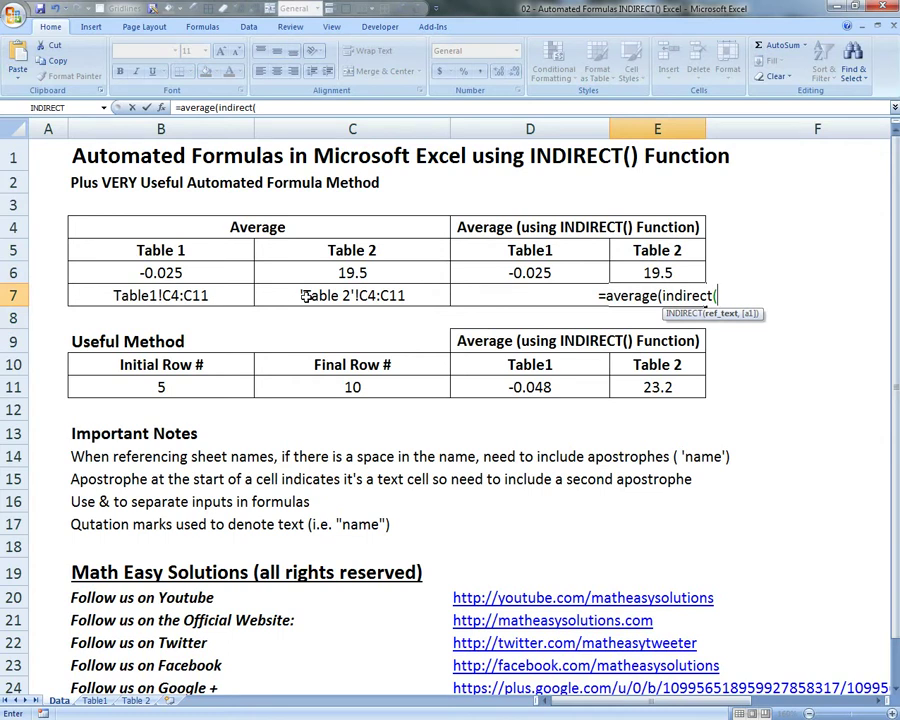
pyautogui.write('"')
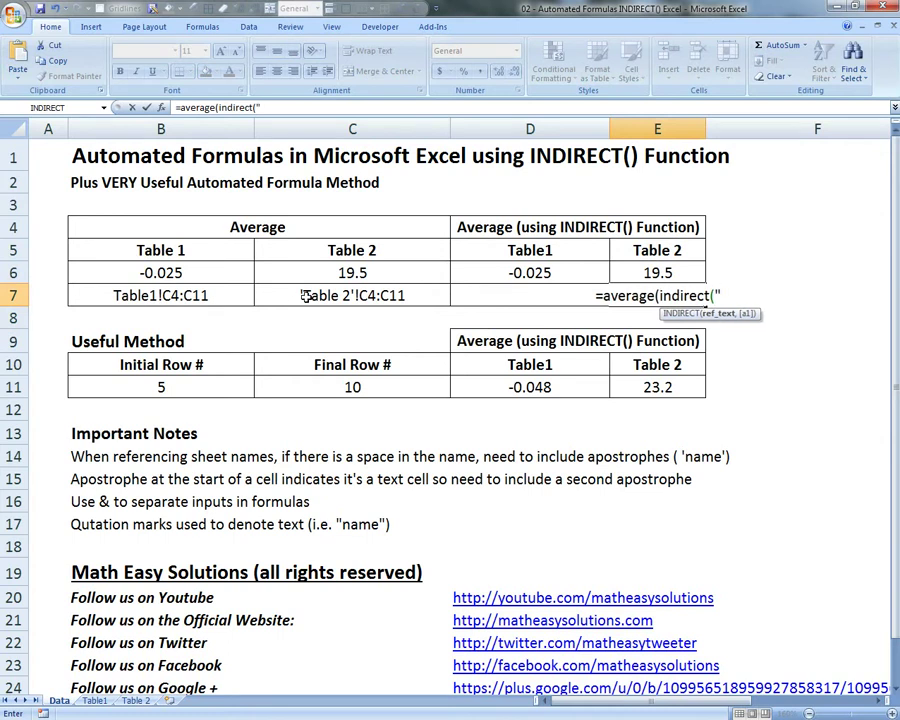
pyautogui.write('"')
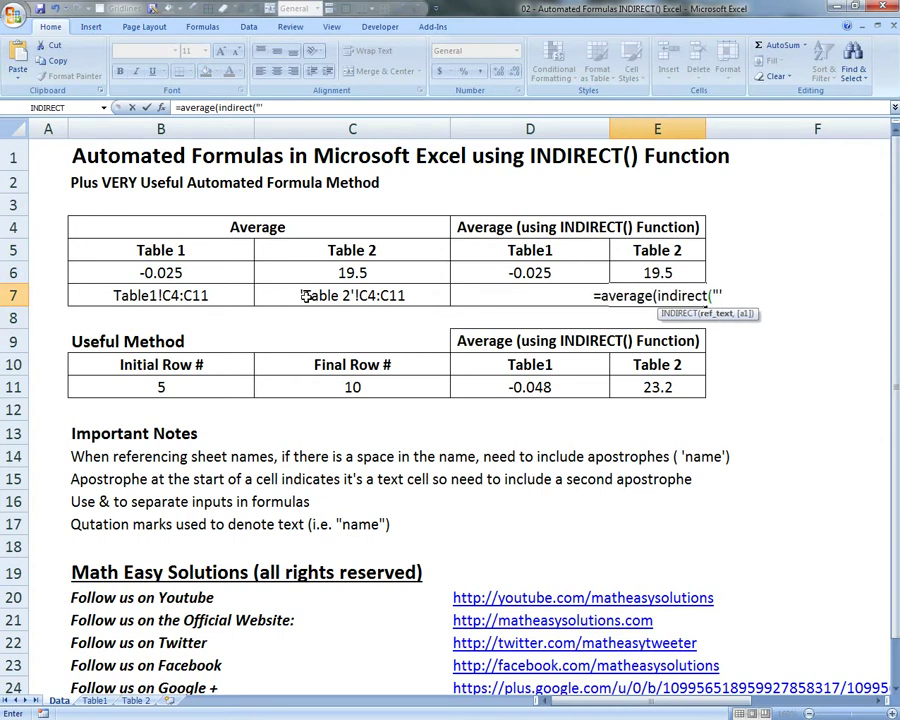
pyautogui.write('"')
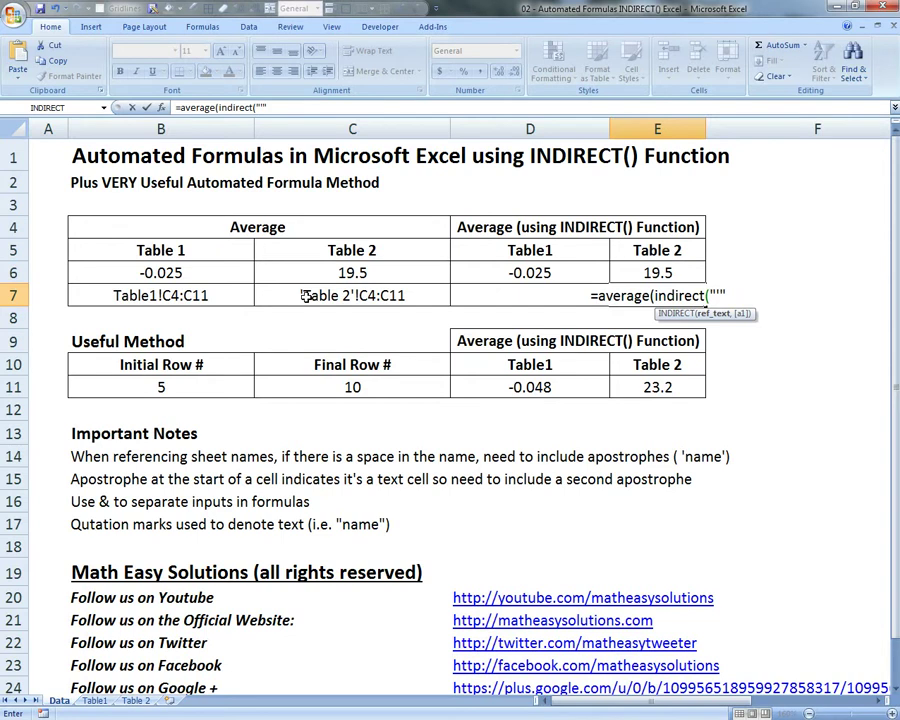
pyautogui.write('&')
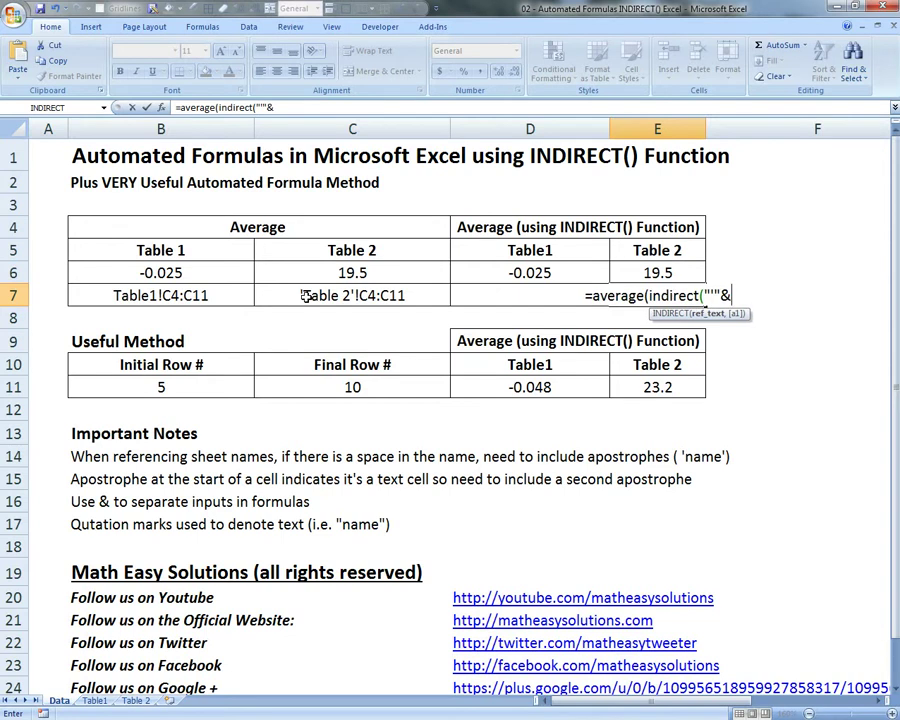
pyautogui.click(660, 245)
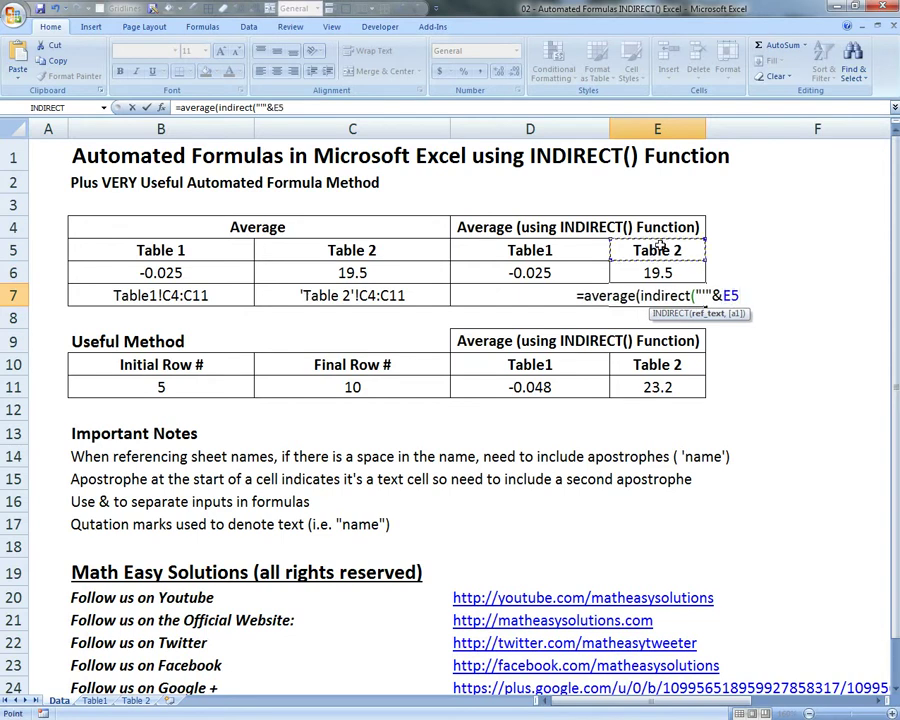
# Step: Complete the E7 formula as =average(indirect("'"&E5&"'!C4:C11")), with the closing apostrophe before the exclamation mark
pyautogui.write('&"')
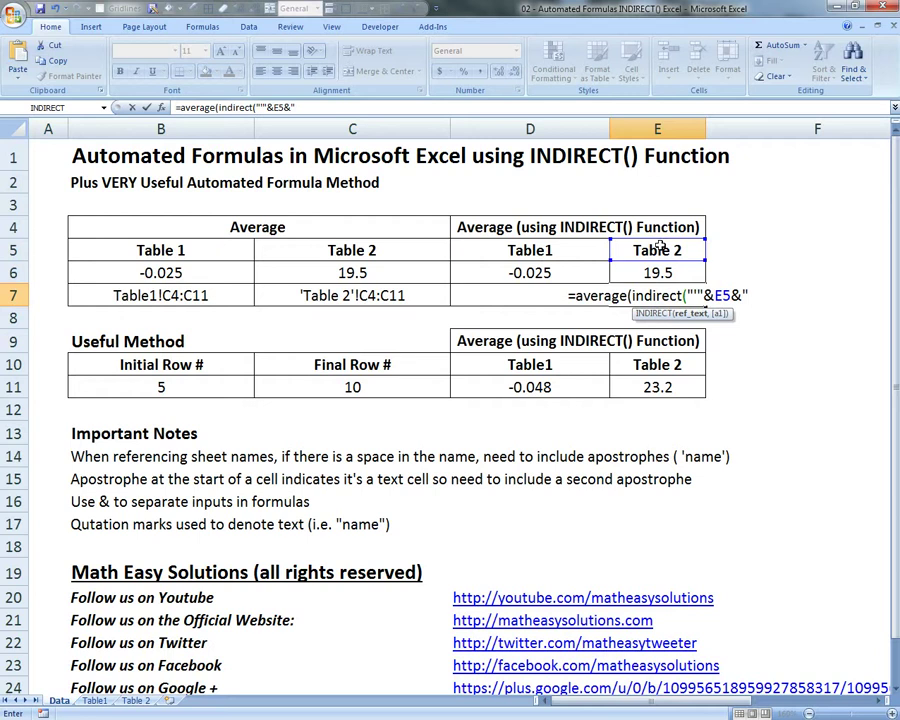
pyautogui.write("'")
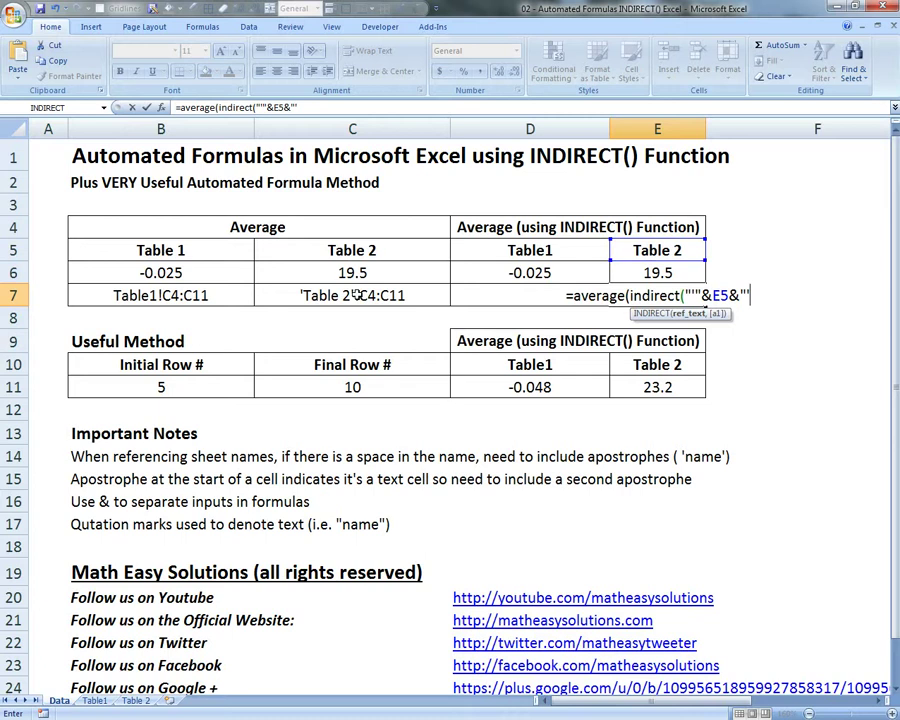
pyautogui.write('!C')
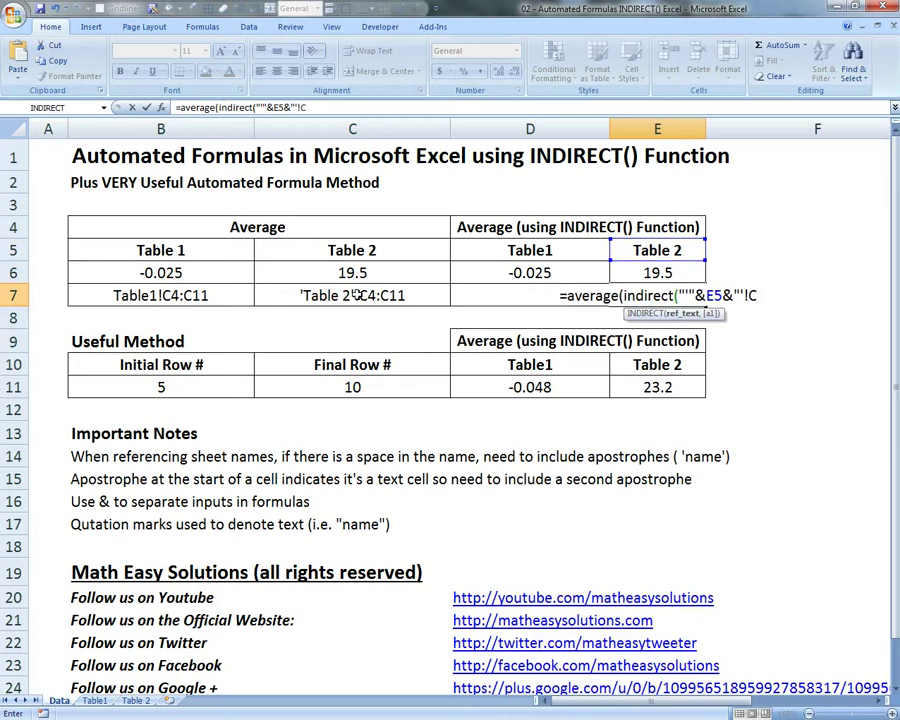
pyautogui.write('4:C11')
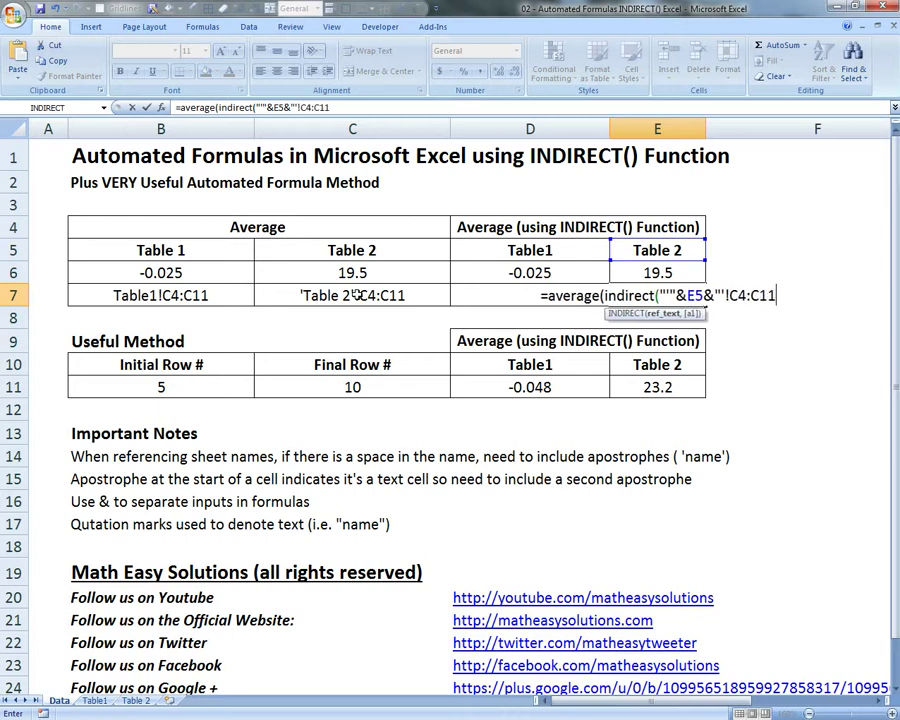
pyautogui.write('"')
pyautogui.write('))')
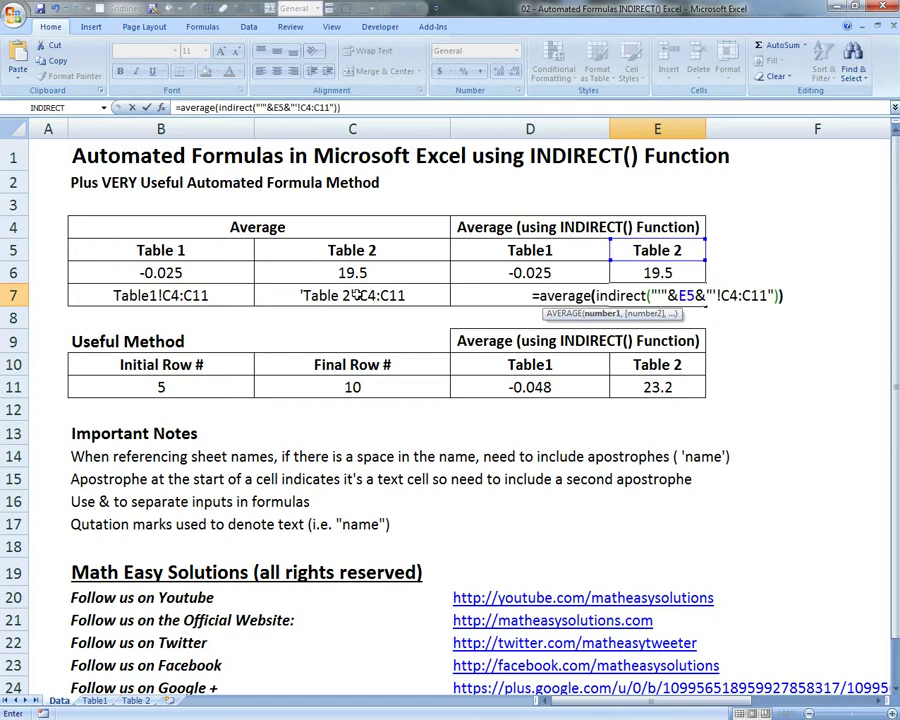
pyautogui.press('Return')
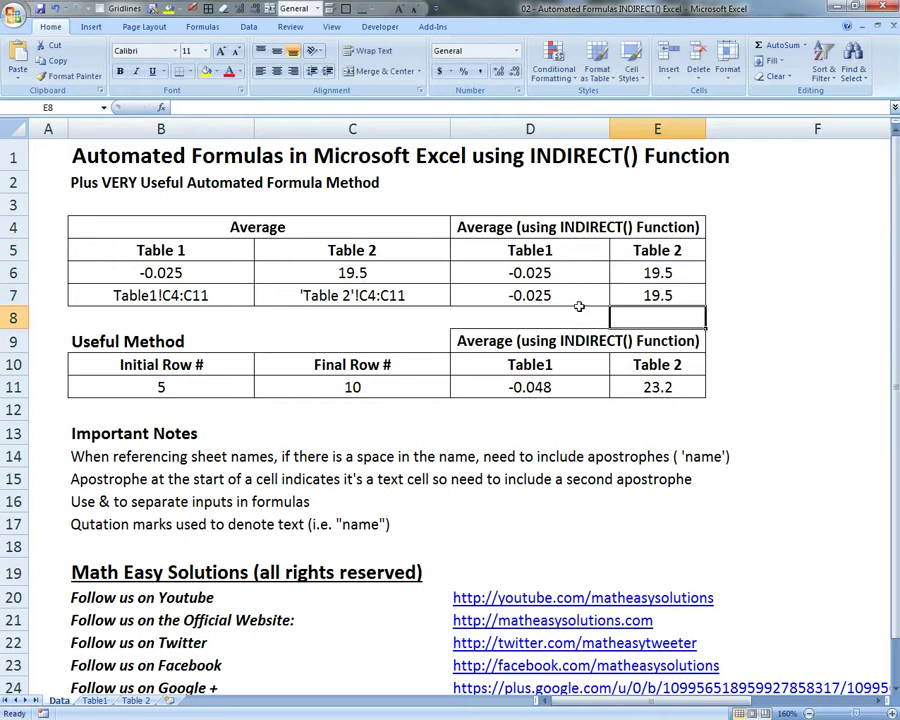
# Step: Check the finished E7 formula against the D7 formula and its reference to the Table 2 header
pyautogui.click(665, 296)
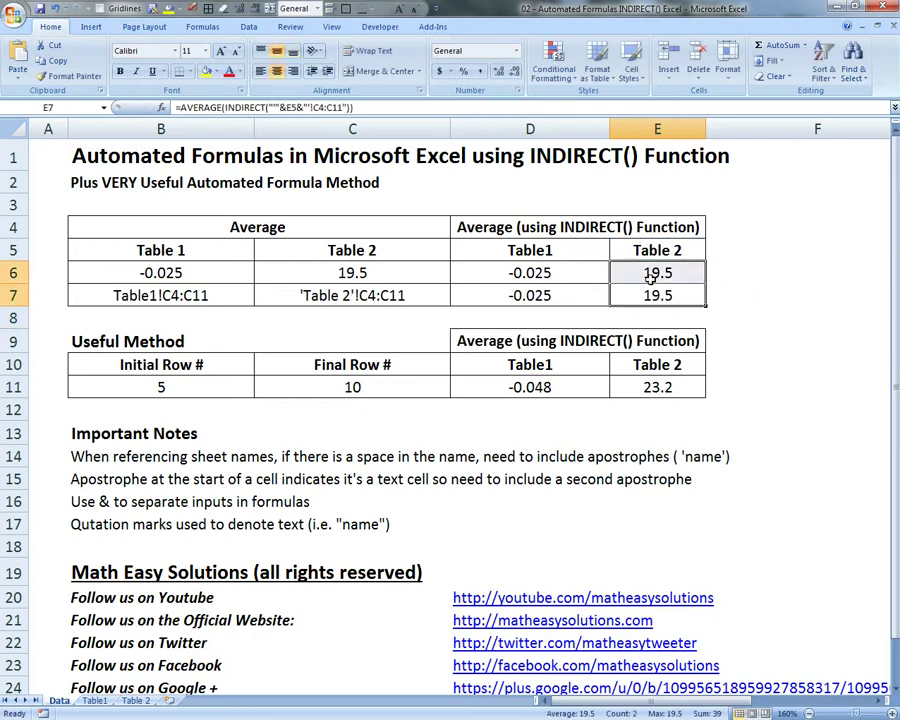
pyautogui.click(565, 296)
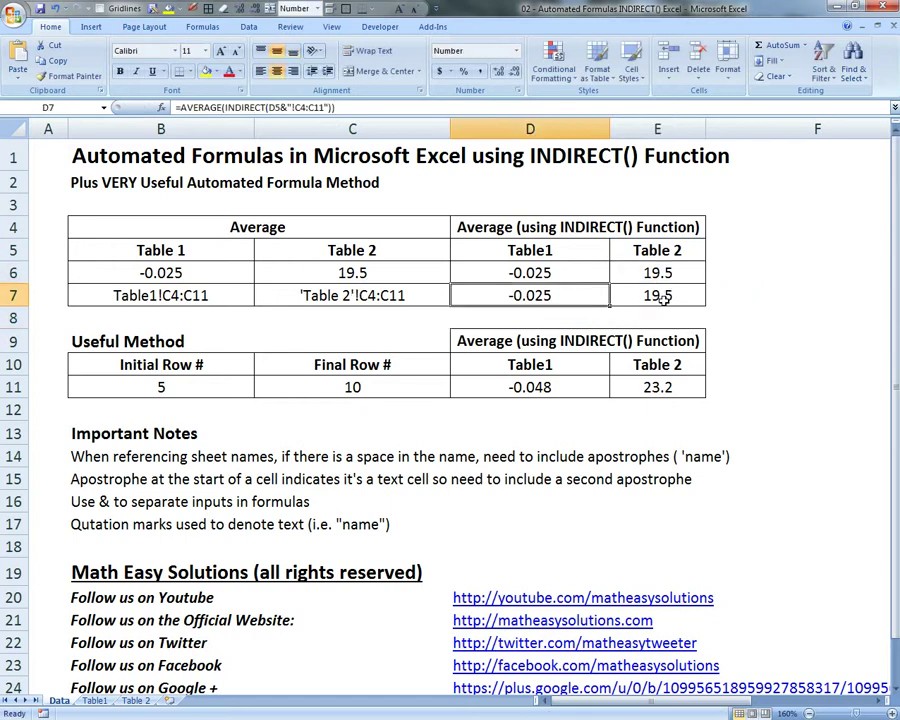
pyautogui.click(663, 297)
pyautogui.doubleClick(640, 297)
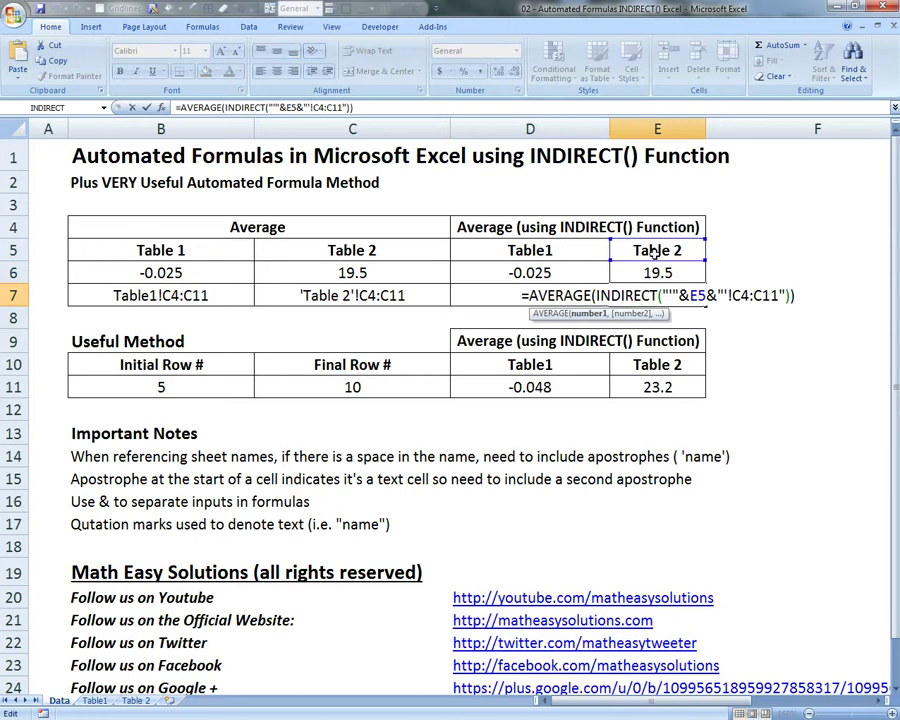
pyautogui.press('Escape')
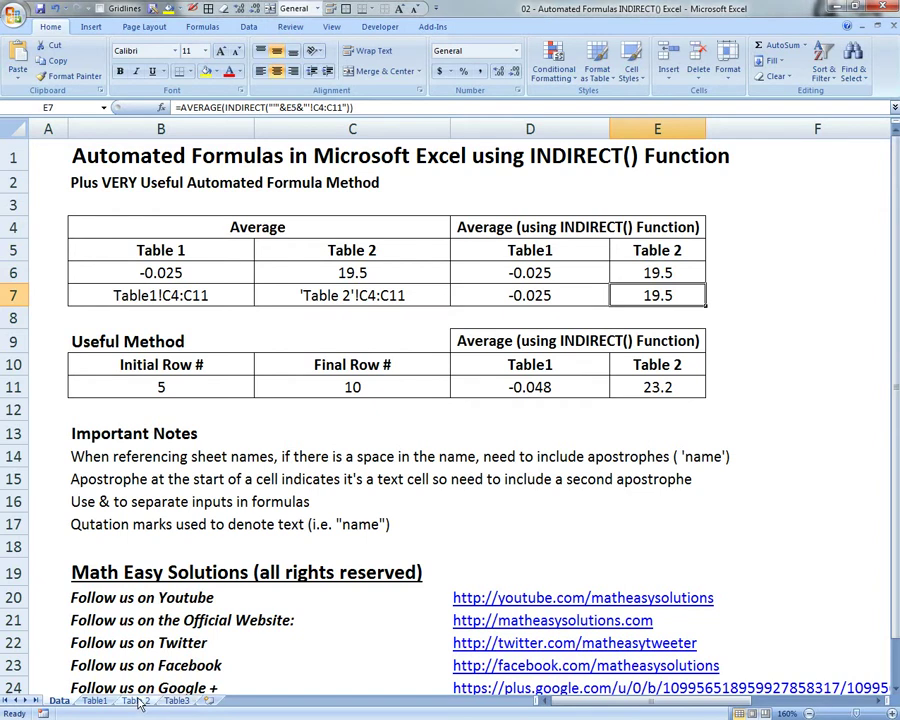
# Step: Change the title in B1 of the Table3 sheet to Table 3
pyautogui.click(179, 702)
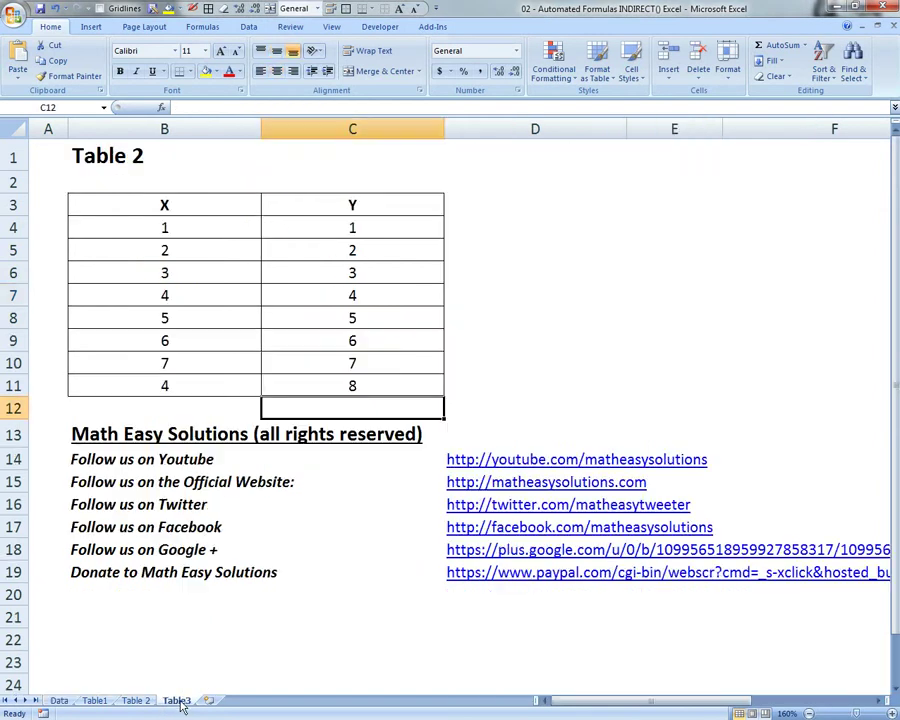
pyautogui.click(105, 155)
pyautogui.click(160, 155)
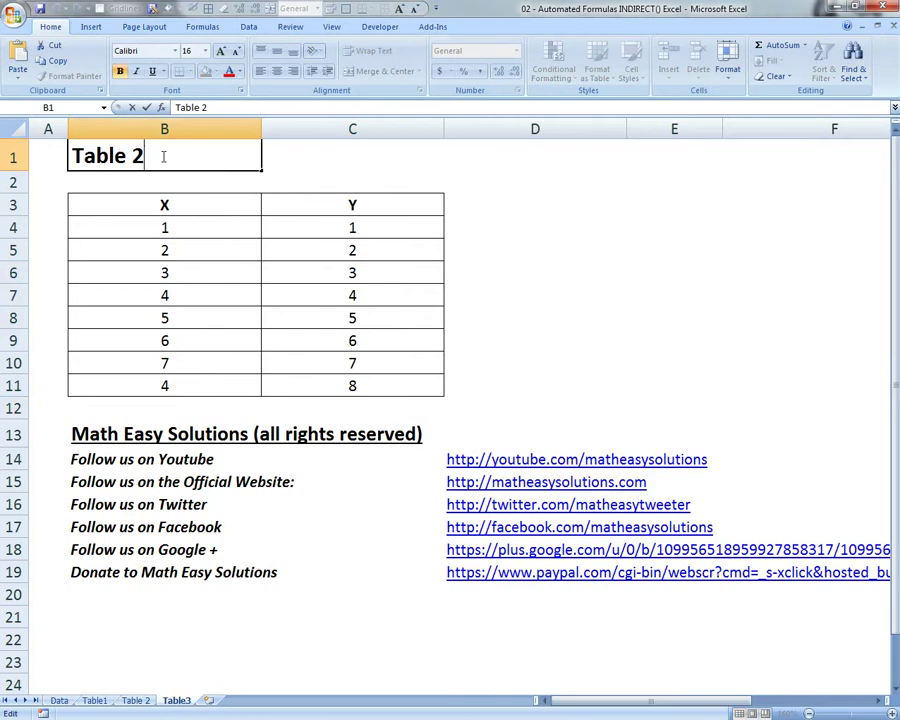
pyautogui.press('BackSpace')
pyautogui.write('3')
pyautogui.press('Return')
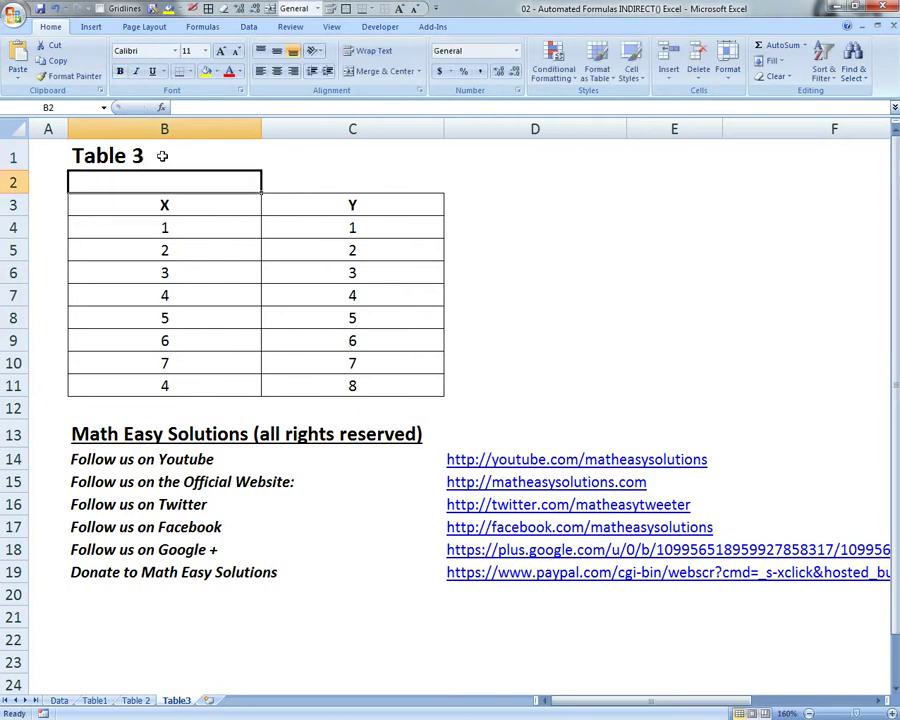
# Step: Select the Y values in C4:C11 on the Table3 sheet to read their average
pyautogui.click(240, 227)
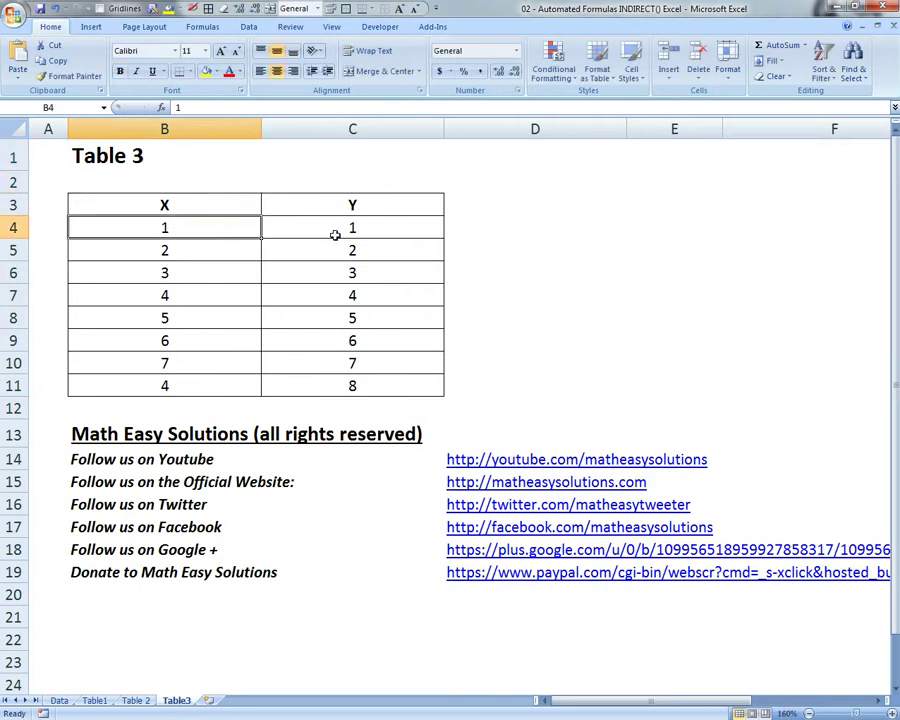
pyautogui.moveTo(329, 233); pyautogui.dragTo(335, 311)
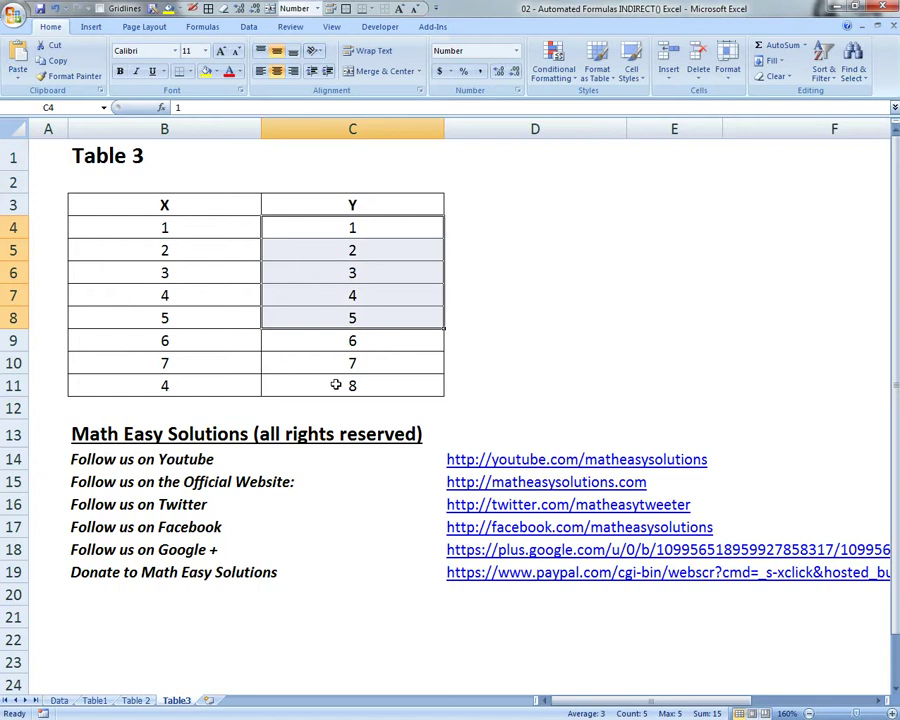
pyautogui.moveTo(340, 382); pyautogui.dragTo(336, 221)
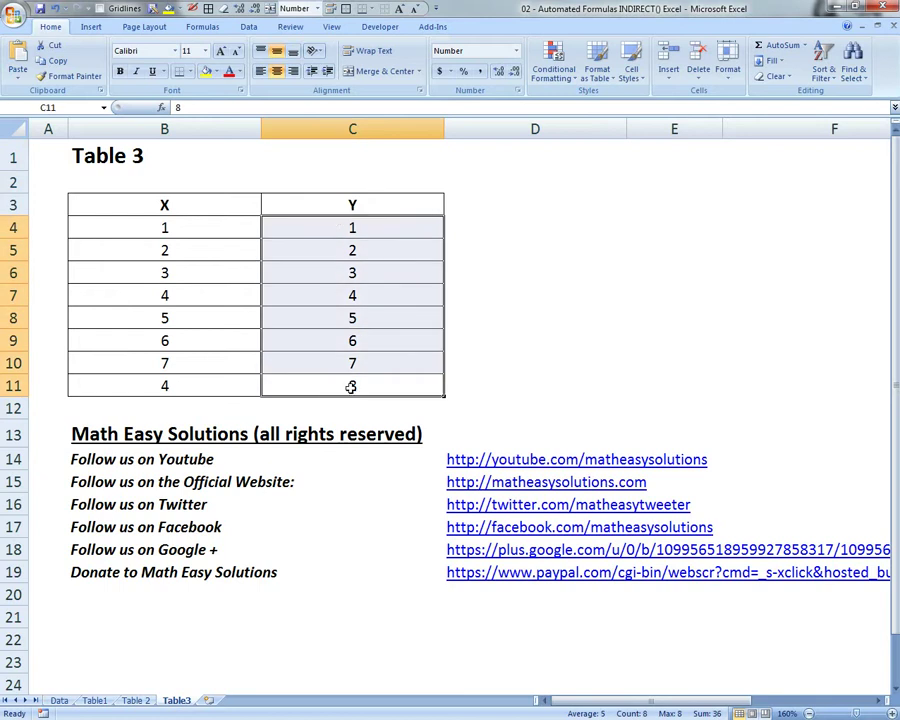
# Step: Enter the header Table3 in F5 of the Data sheet, beside the Table 2 header
pyautogui.click(62, 700)
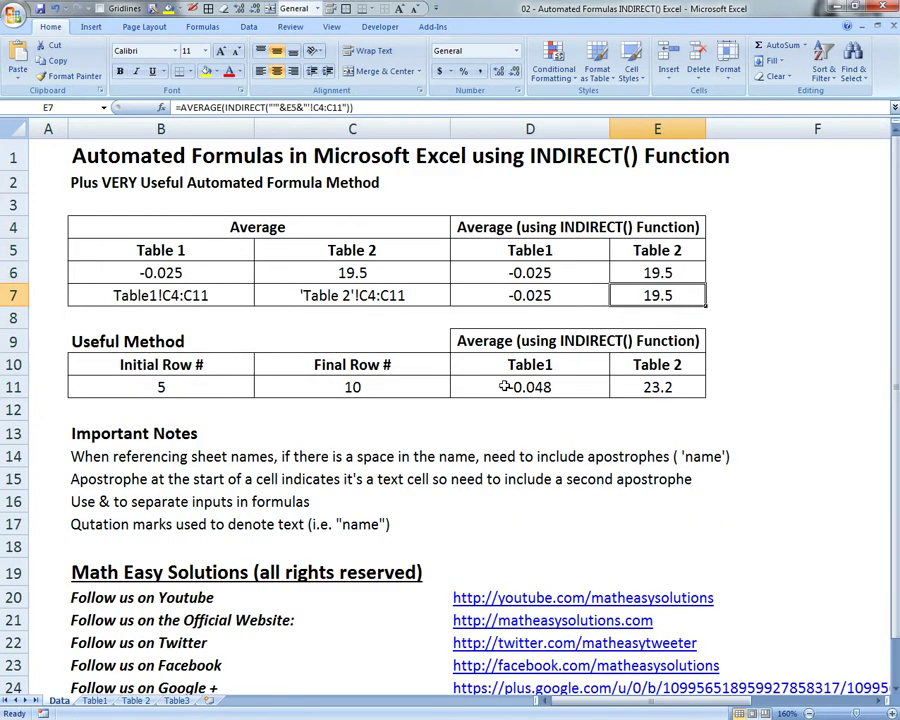
pyautogui.click(535, 295)
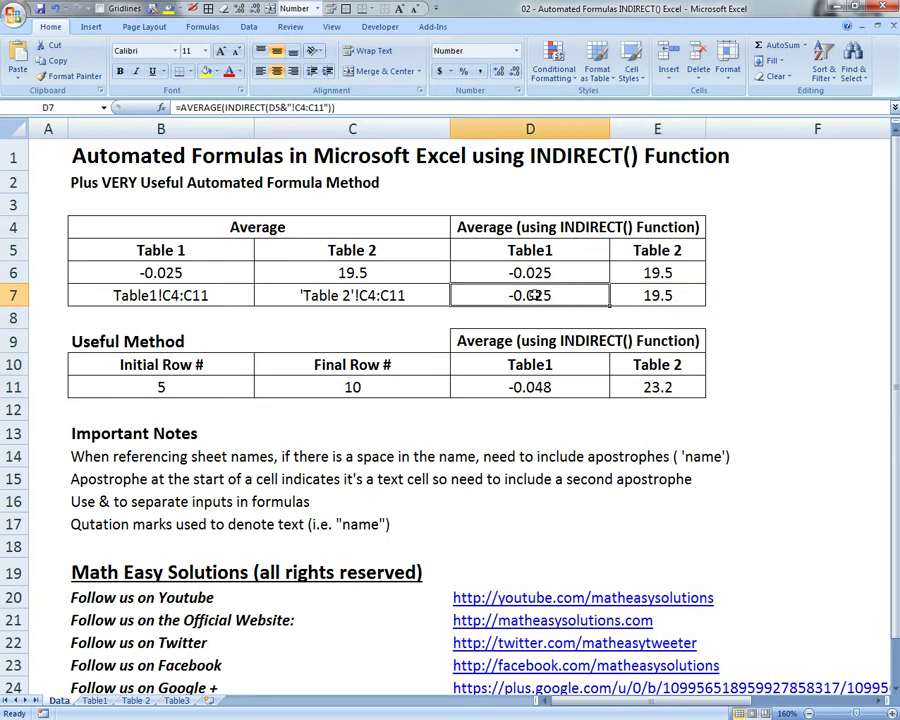
pyautogui.click(713, 250)
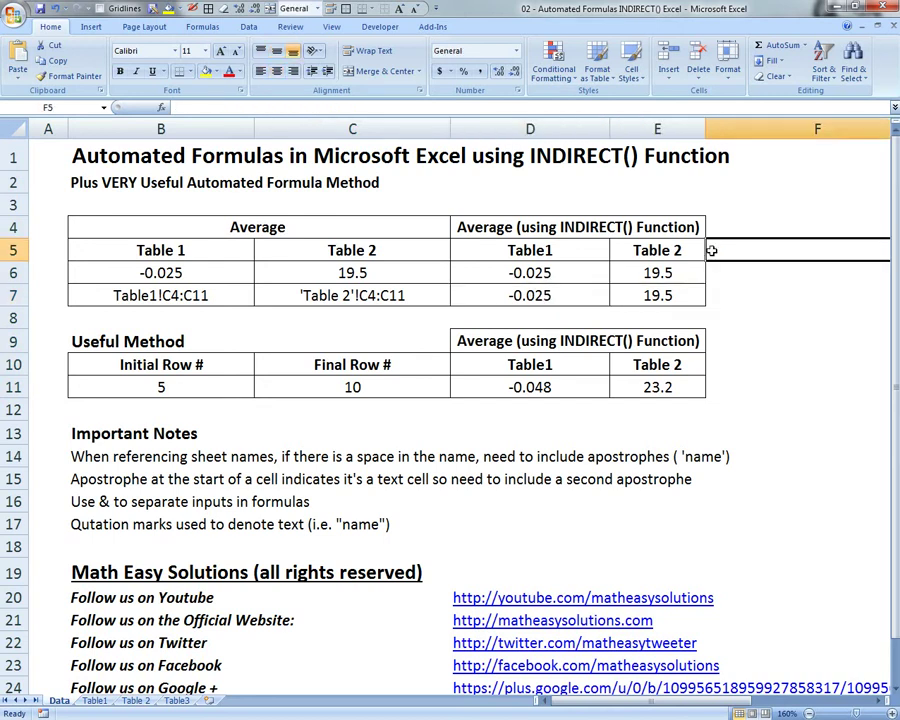
pyautogui.write('Table')
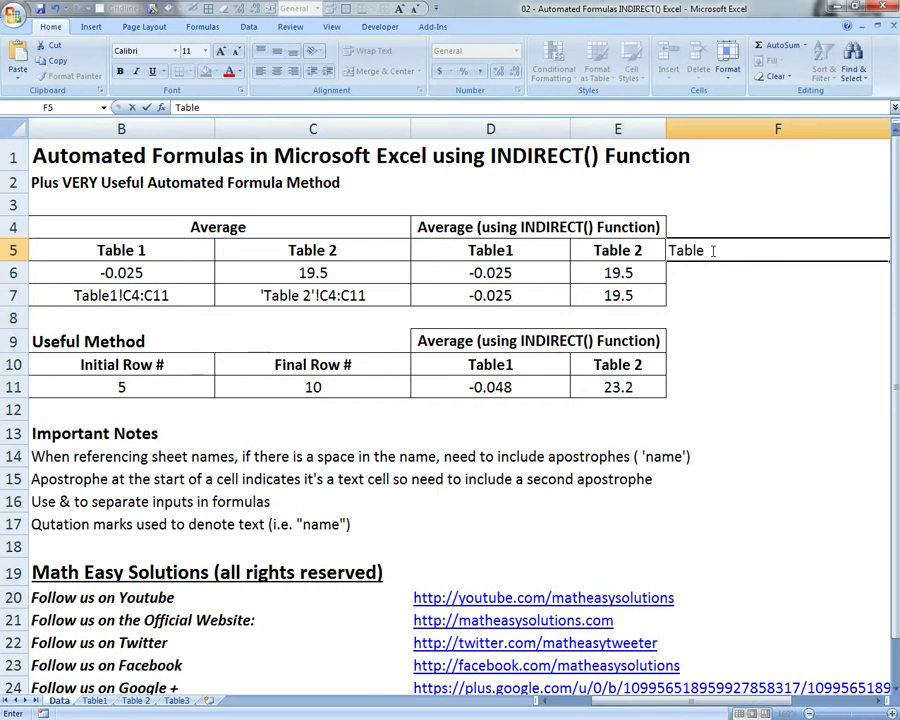
pyautogui.write('3')
pyautogui.press('Return')
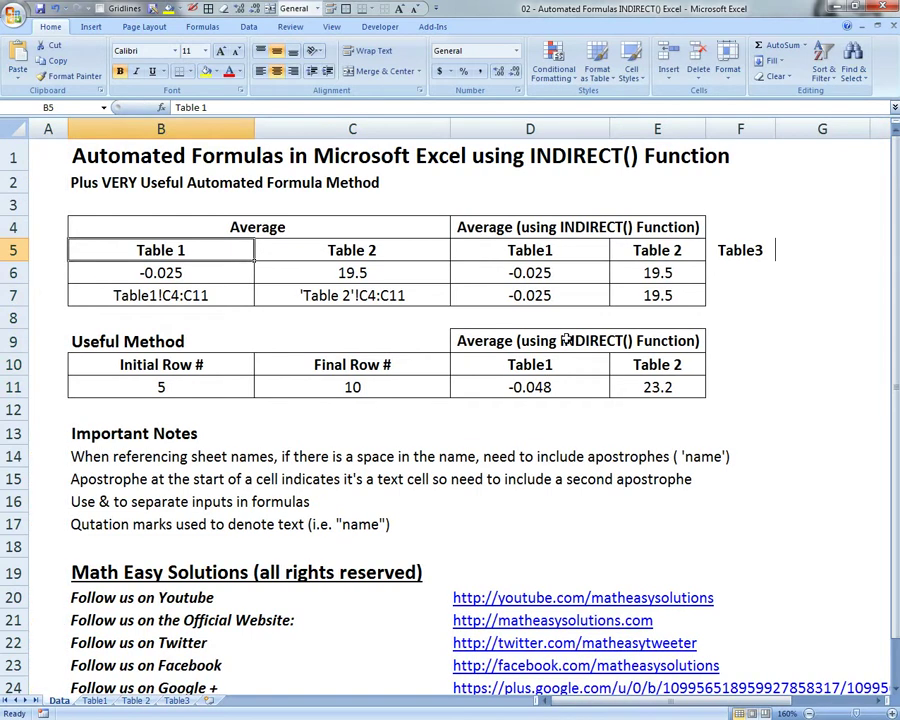
# Step: Copy the INDIRECT average formula from D7 to F7 under the Table3 header
pyautogui.click(746, 251)
pyautogui.click(518, 291)
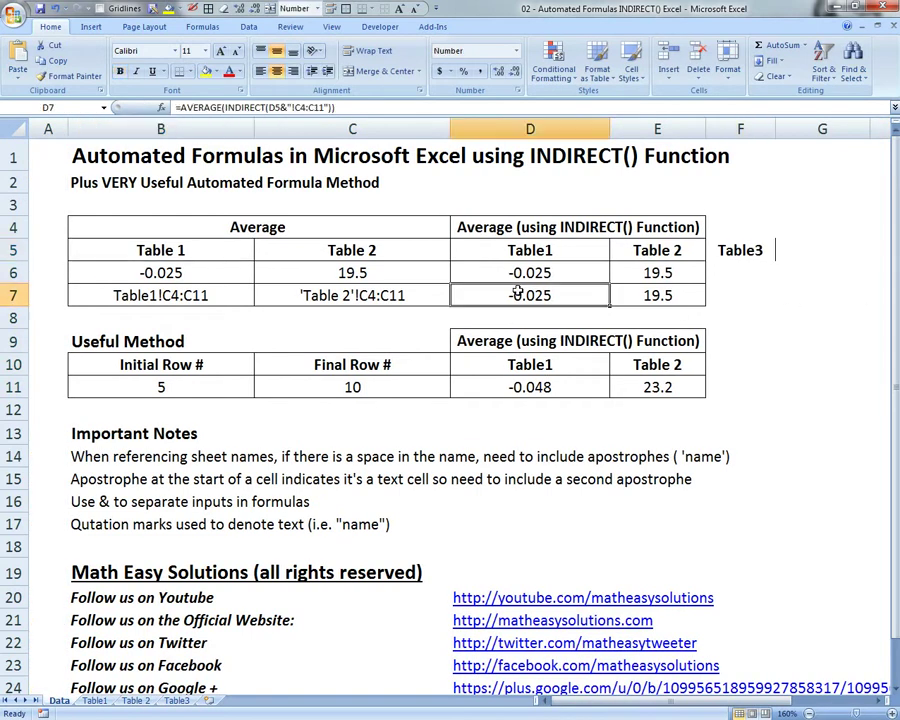
pyautogui.hotkey('ctrl', 'c')
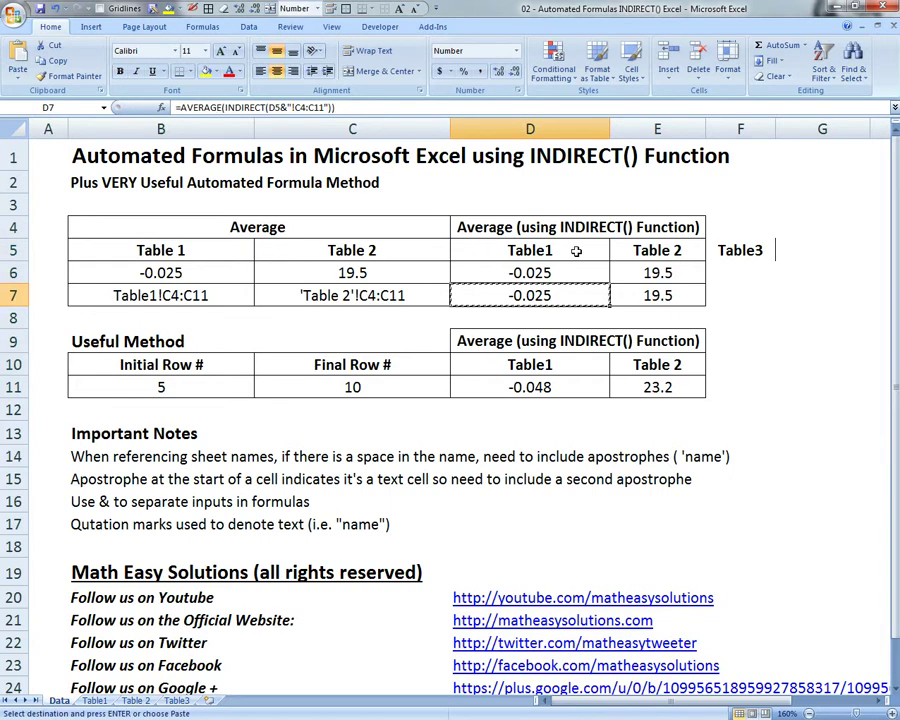
pyautogui.click(724, 300)
pyautogui.hotkey('ctrl', 'v')
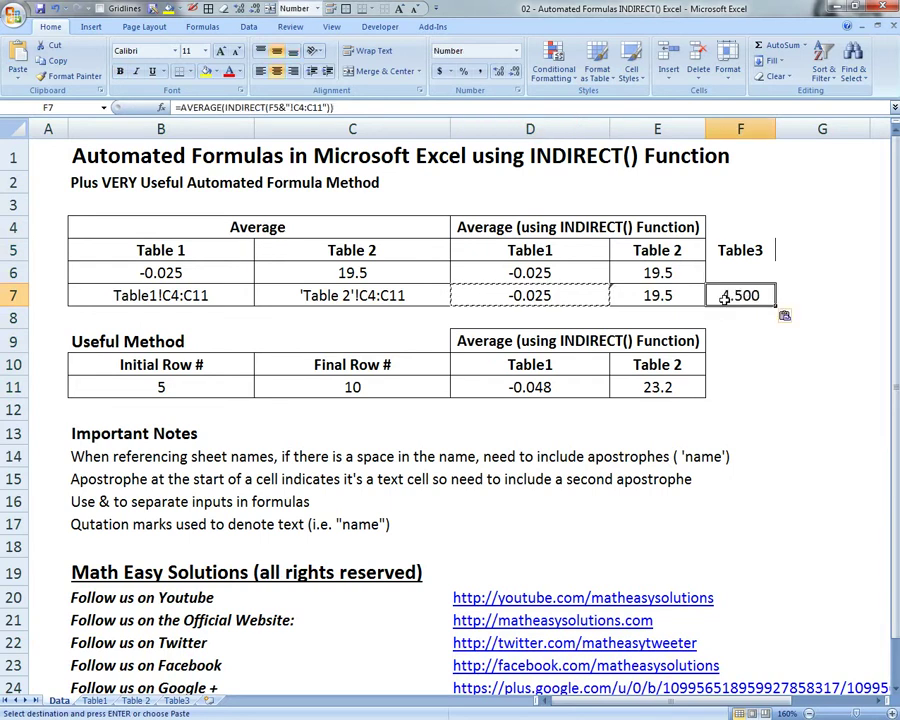
# Step: Check the F7 average against the average of the Y values in C4:C11 on the Table3 sheet
pyautogui.click(176, 700)
pyautogui.moveTo(381, 227); pyautogui.dragTo(374, 381)
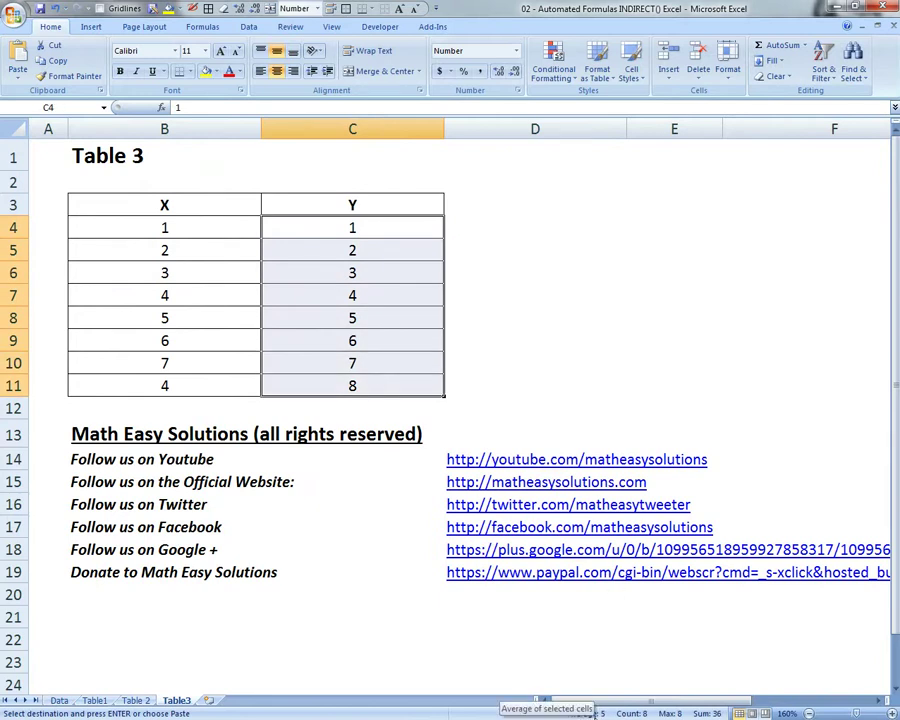
pyautogui.click(59, 700)
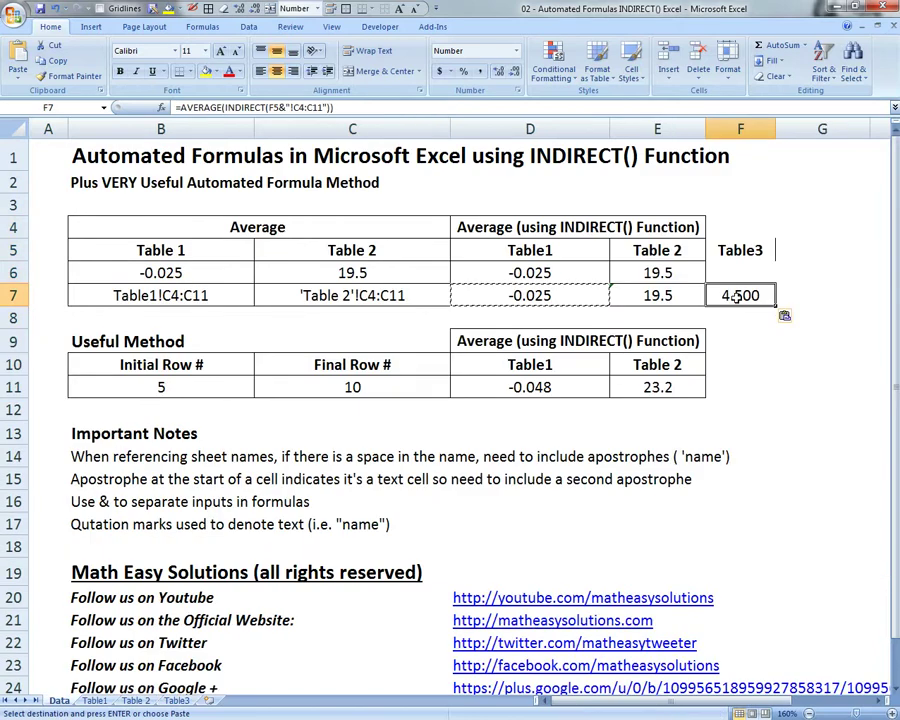
pyautogui.press('Escape')
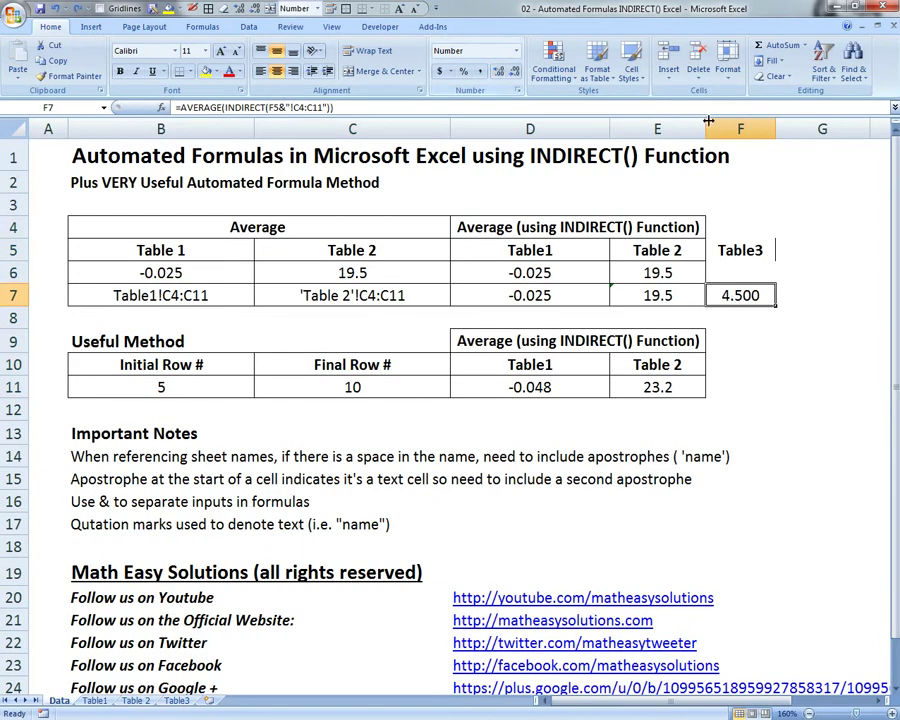
# Step: Compare the direct AVERAGE formula in C6 with the INDIRECT formulas in D7 and F7
pyautogui.doubleClick(334, 273)
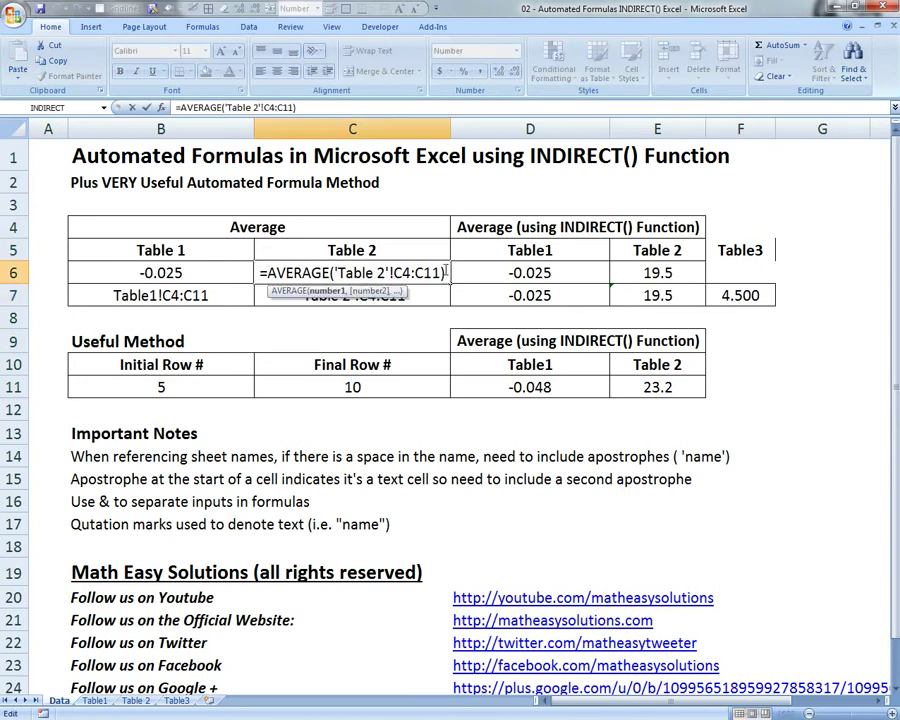
pyautogui.hotkey('ctrl', 'Return')
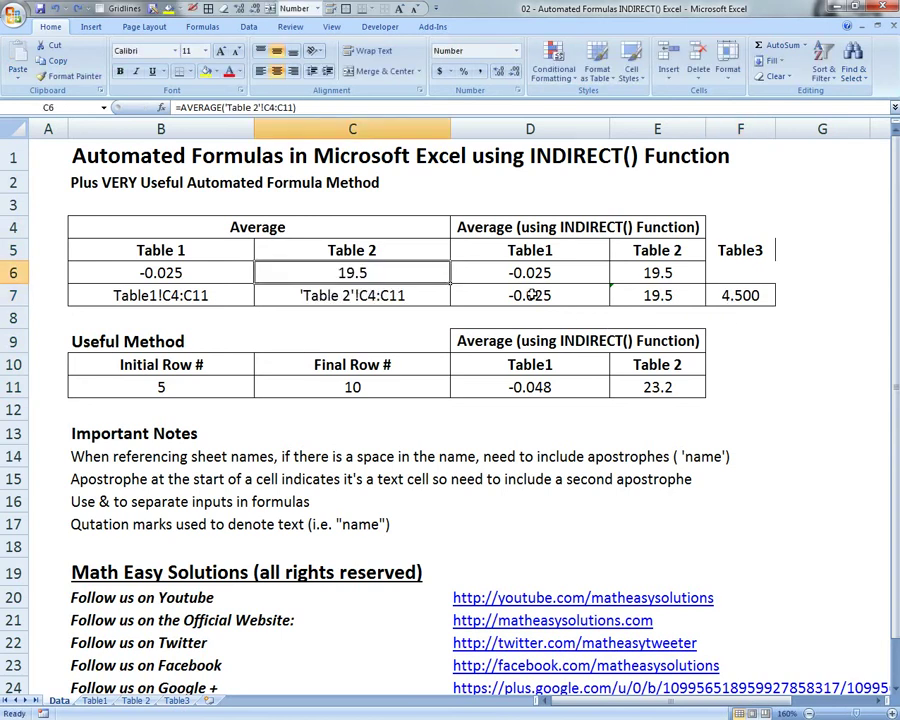
pyautogui.click(533, 295)
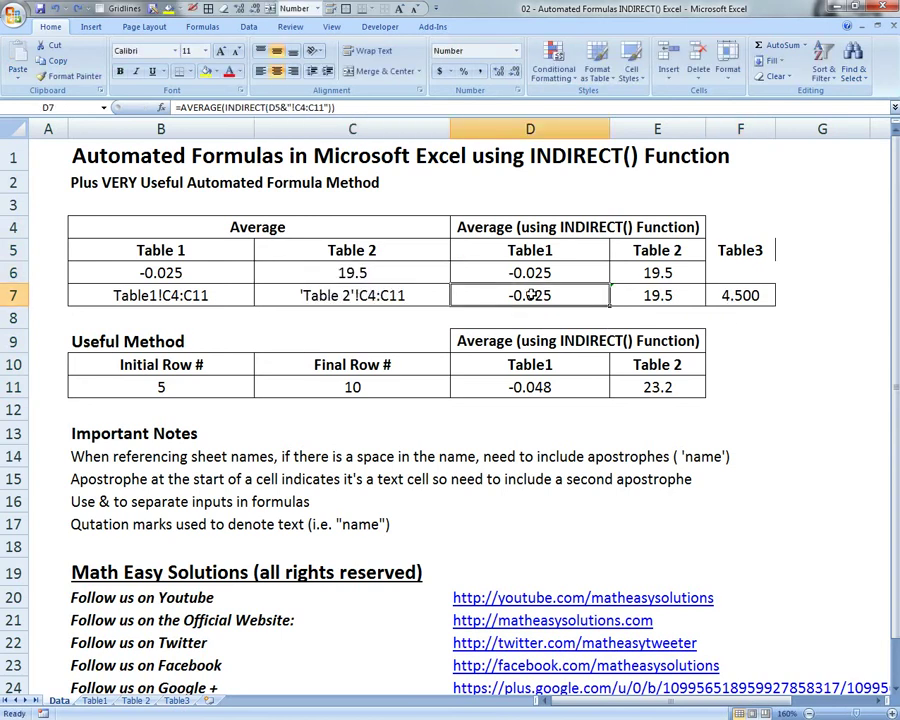
pyautogui.doubleClick(727, 298)
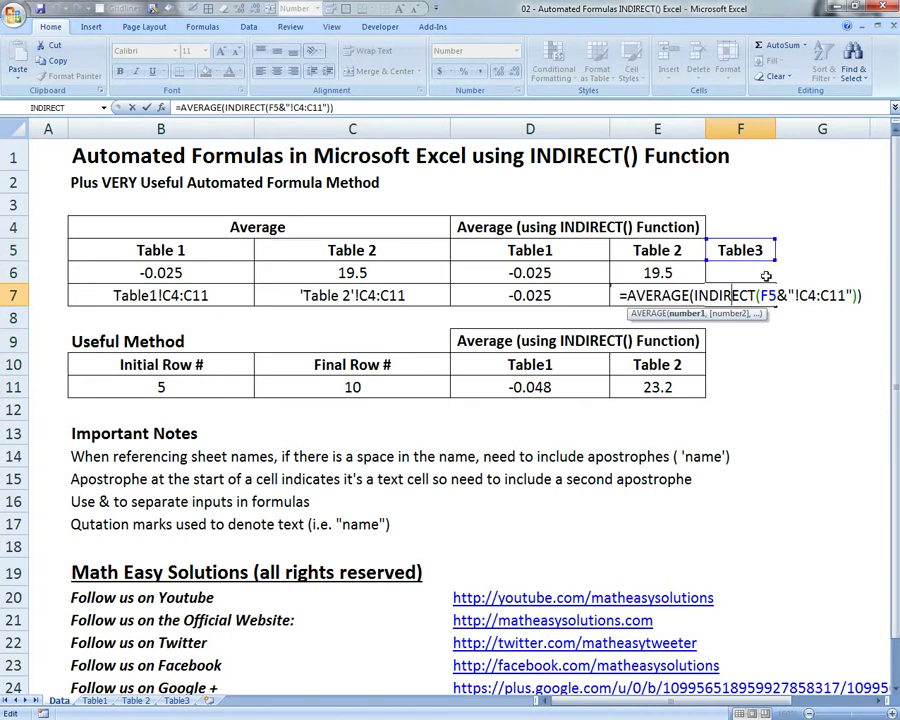
pyautogui.hotkey('ctrl', 'Return')
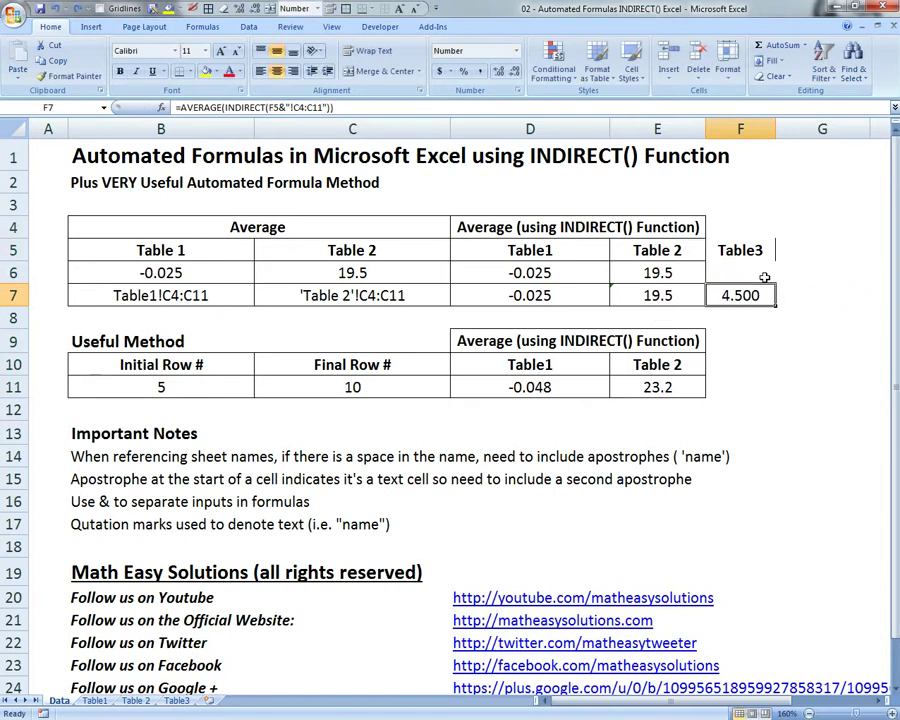
# Step: Review the Useful Method row numbers in B11:C11 and select C6:C7 on the Table1 sheet as an example range
pyautogui.click(78, 341)
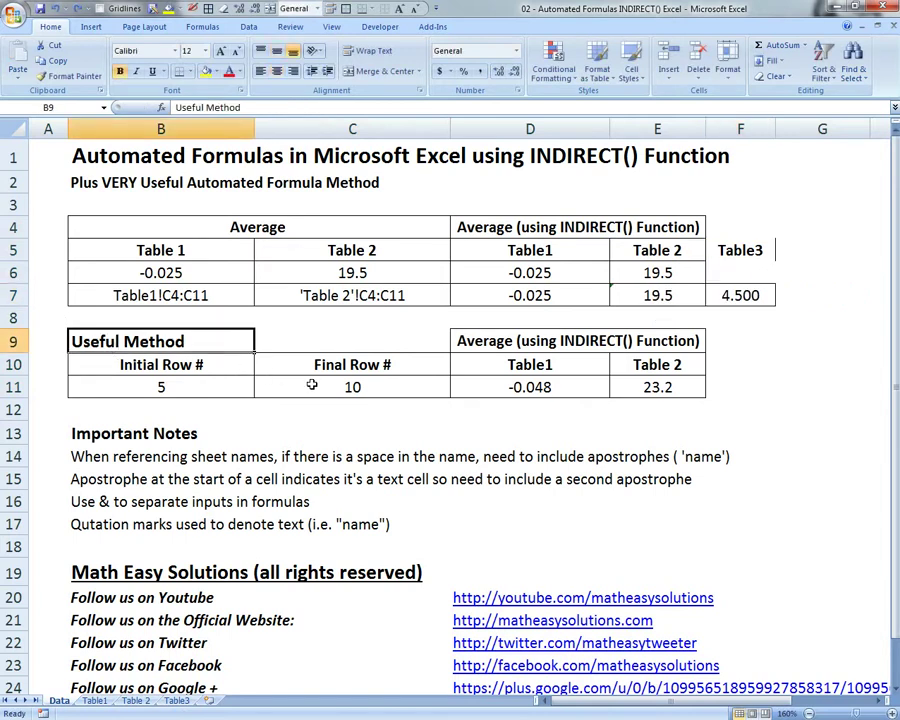
pyautogui.moveTo(312, 384); pyautogui.dragTo(157, 385)
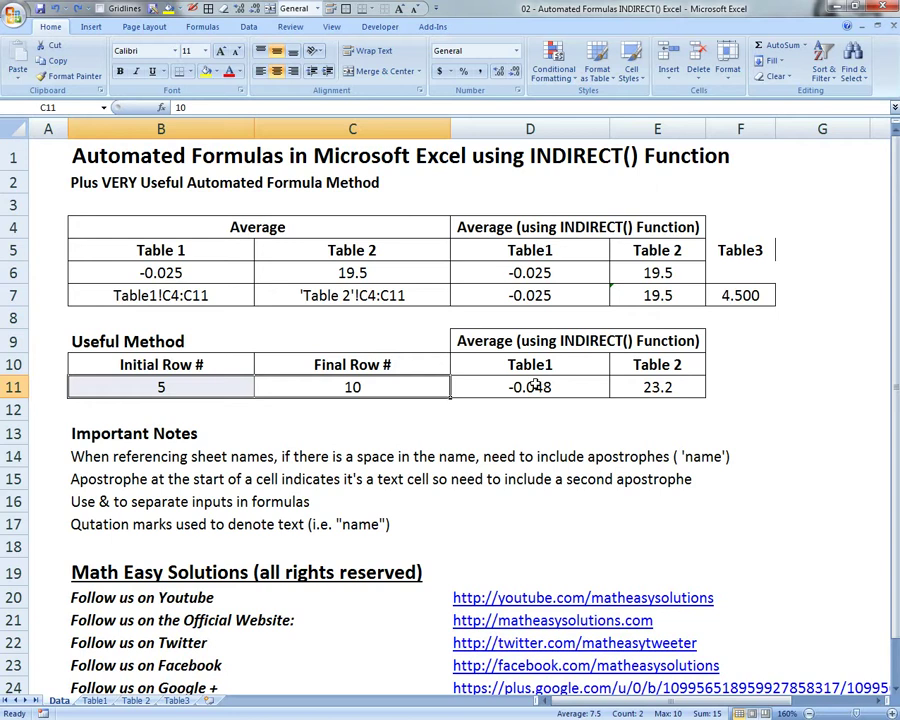
pyautogui.click(94, 700)
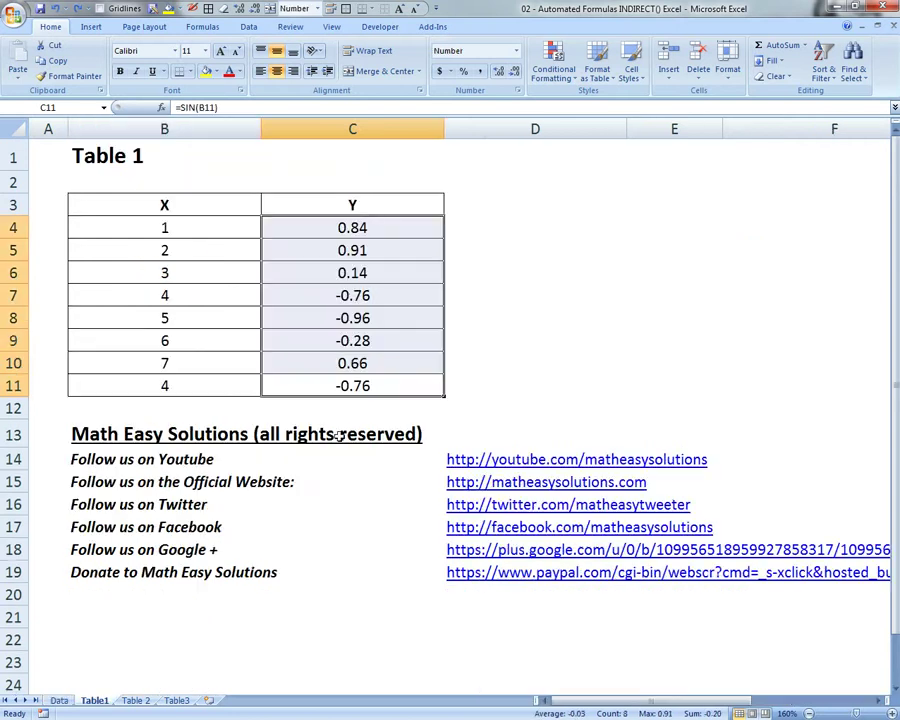
pyautogui.moveTo(352, 272); pyautogui.dragTo(354, 296)
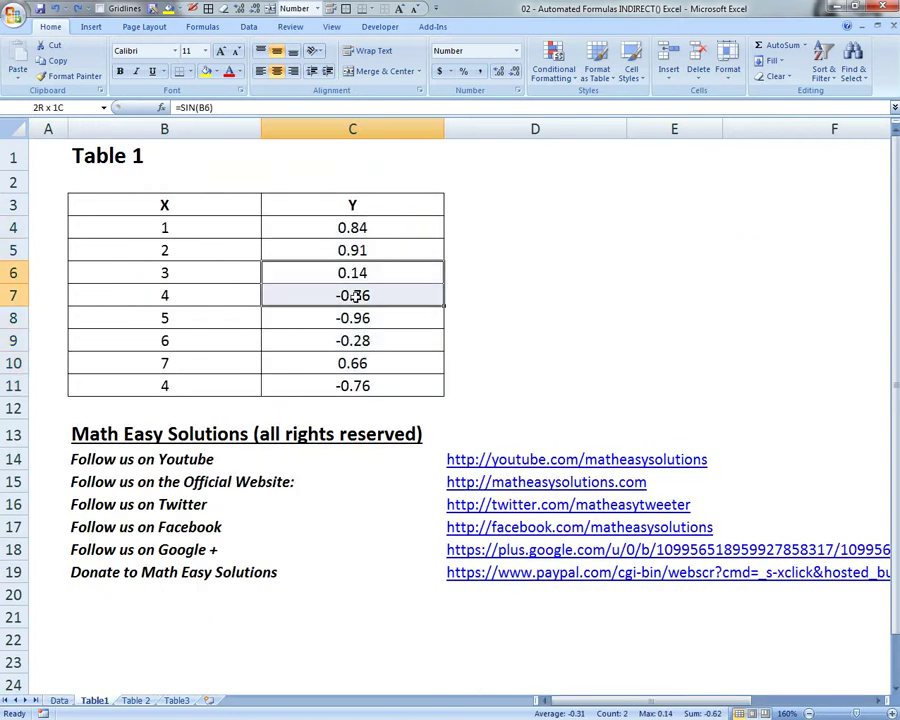
# Step: Try to change the B6 average on the Data sheet to the range C6:C7 of the Table1 sheet
pyautogui.click(57, 705)
pyautogui.click(140, 272)
pyautogui.doubleClick(196, 272)
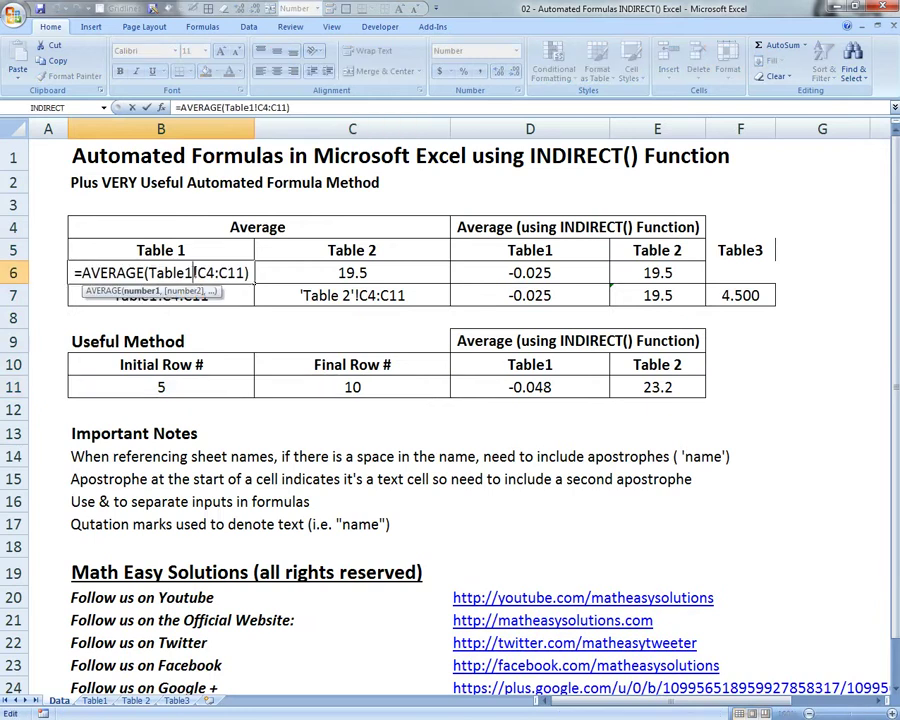
pyautogui.moveTo(244, 272); pyautogui.dragTo(150, 272)
pyautogui.press('Delete')
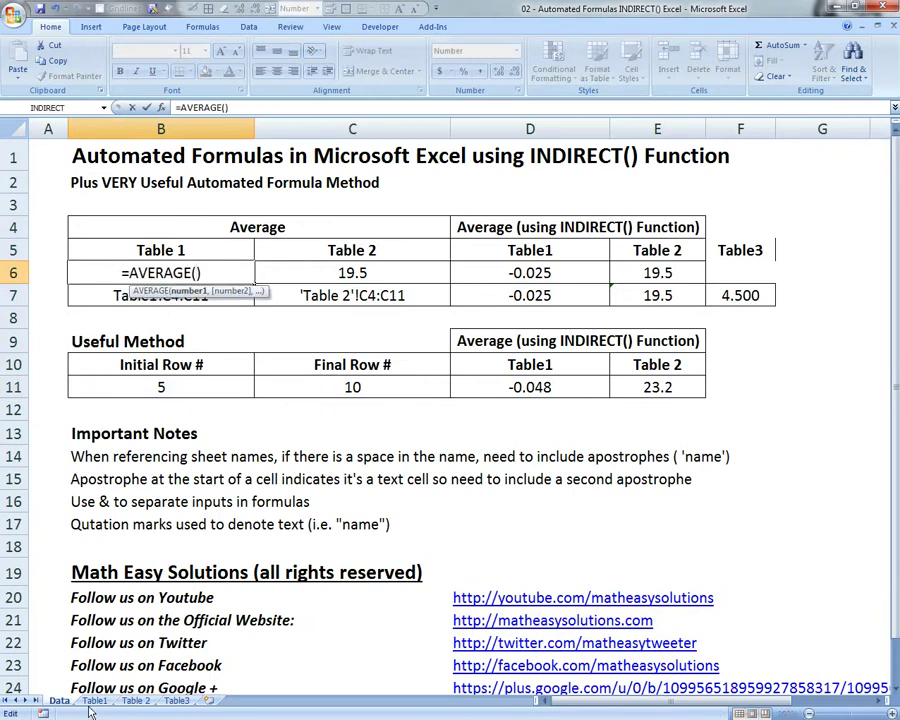
pyautogui.click(95, 700)
pyautogui.moveTo(291, 267); pyautogui.dragTo(331, 297)
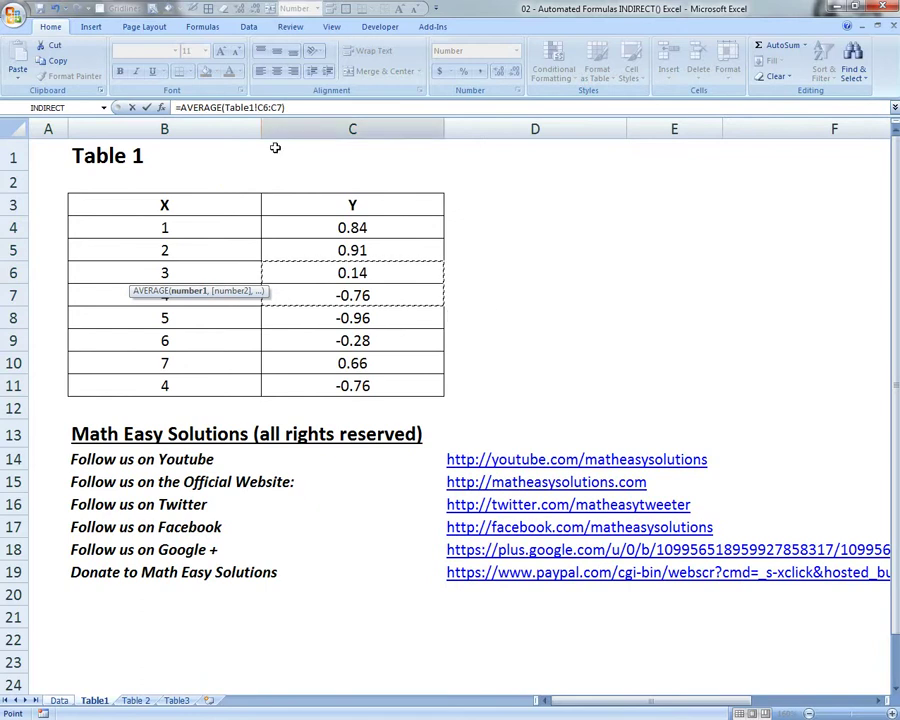
pyautogui.press('Return')
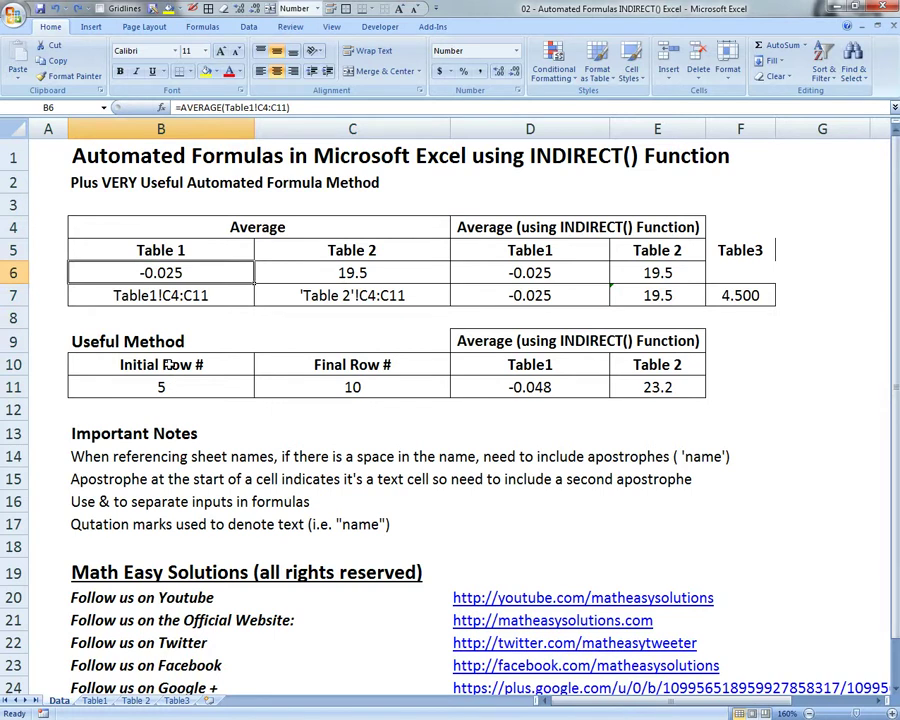
# Step: Examine the initial and final row headers, the D11 formula, and the row numbers on the Table1 sheet
pyautogui.moveTo(170, 365); pyautogui.dragTo(346, 365)
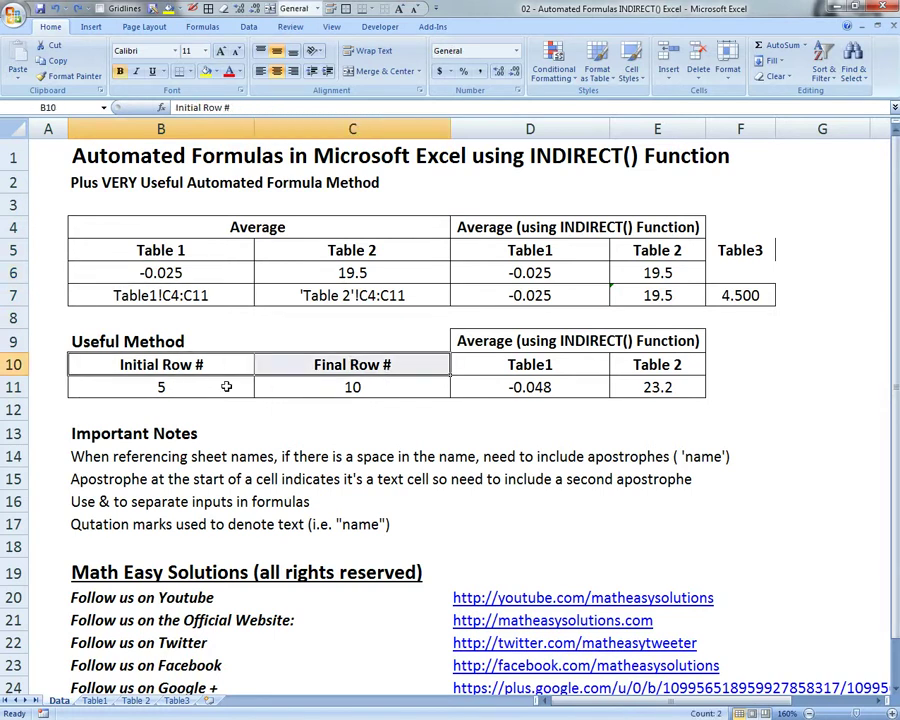
pyautogui.click(521, 389)
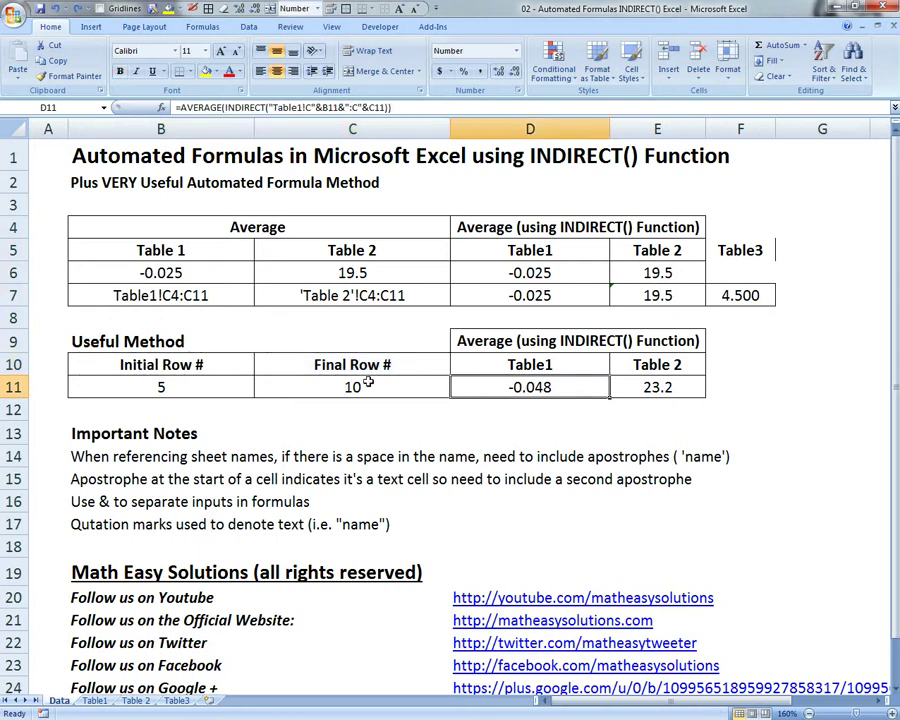
pyautogui.click(94, 700)
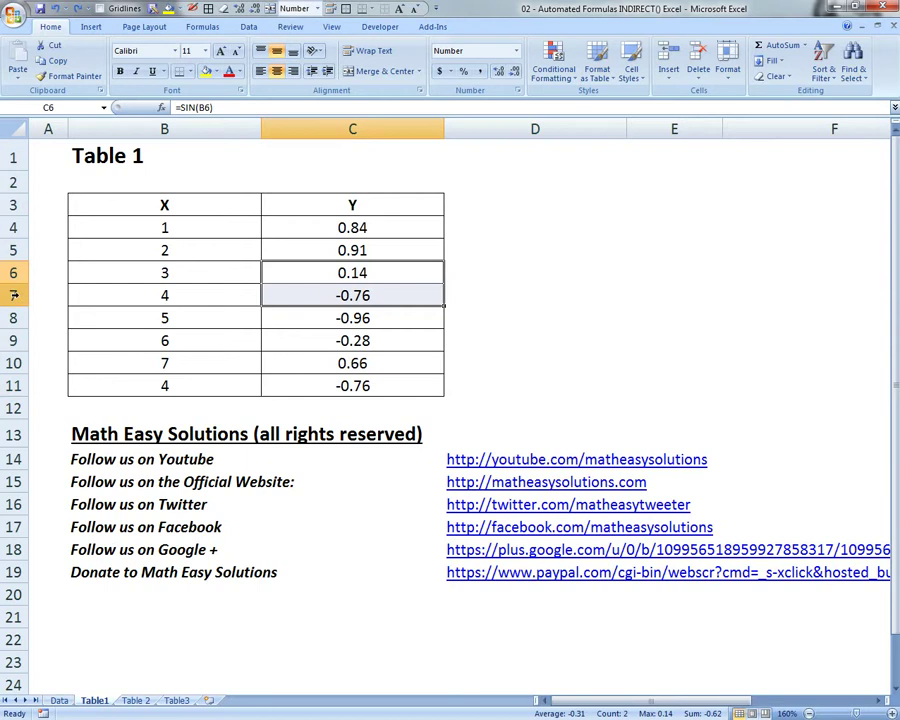
pyautogui.click(60, 701)
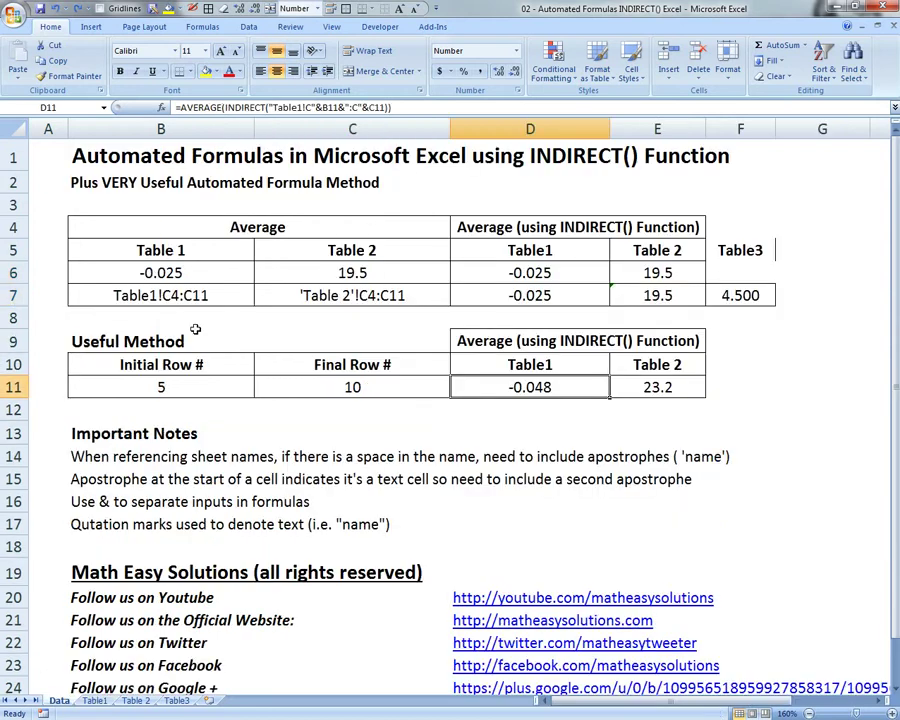
# Step: Set the initial row in B11 to 6 and the final row in C11 to 7, comparing with the B6 formula
pyautogui.click(160, 386)
pyautogui.write('6')
pyautogui.press('Tab')
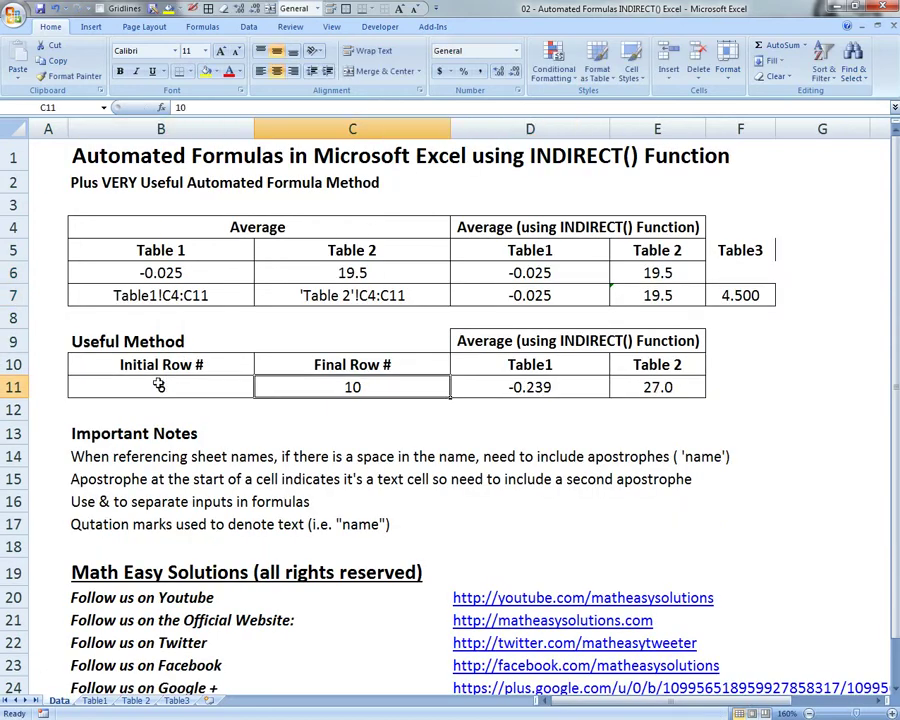
pyautogui.write('7')
pyautogui.press('Return')
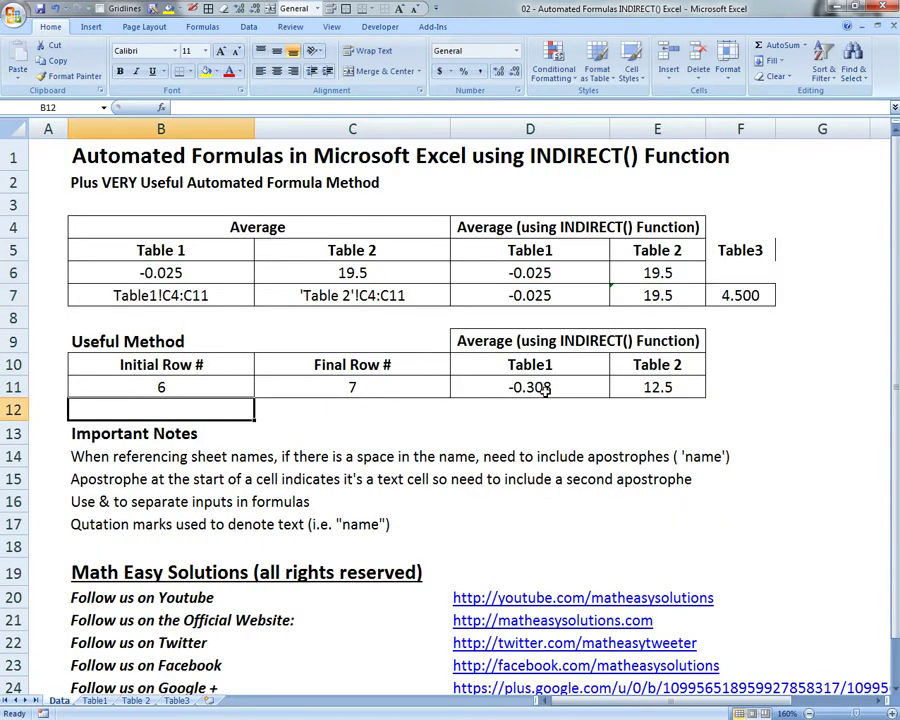
pyautogui.click(167, 272)
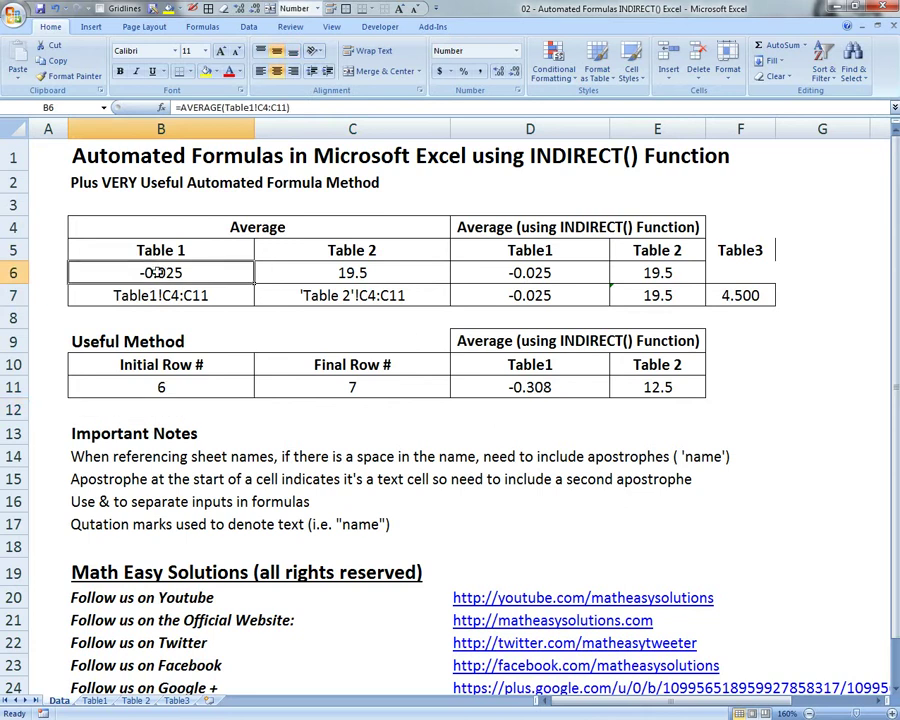
pyautogui.click(140, 387)
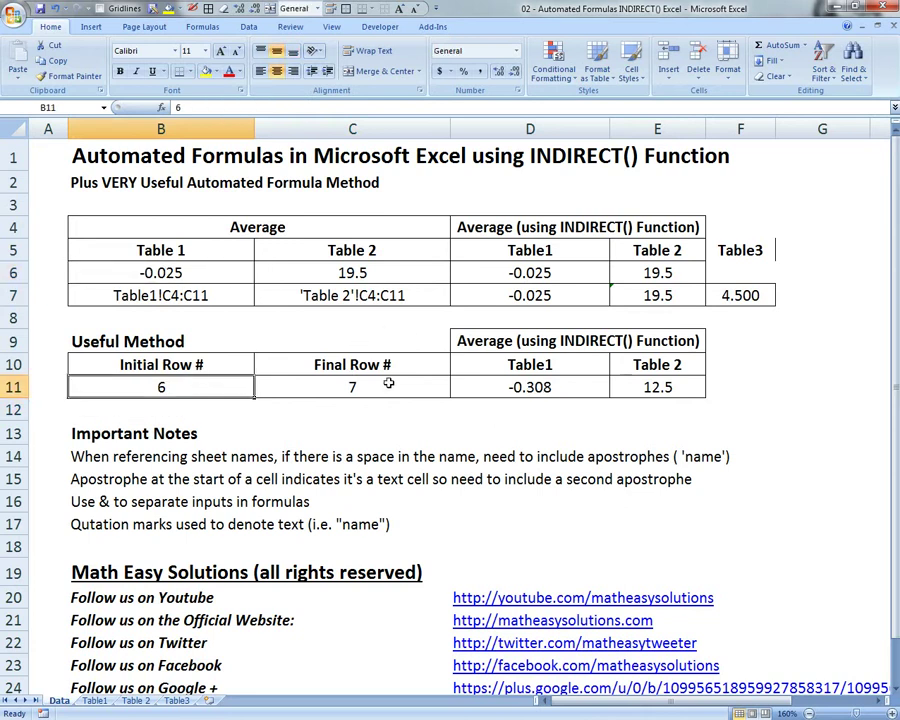
# Step: Replace the formula in D11 with the opening of a new one, =average(indirect(
pyautogui.doubleClick(565, 387)
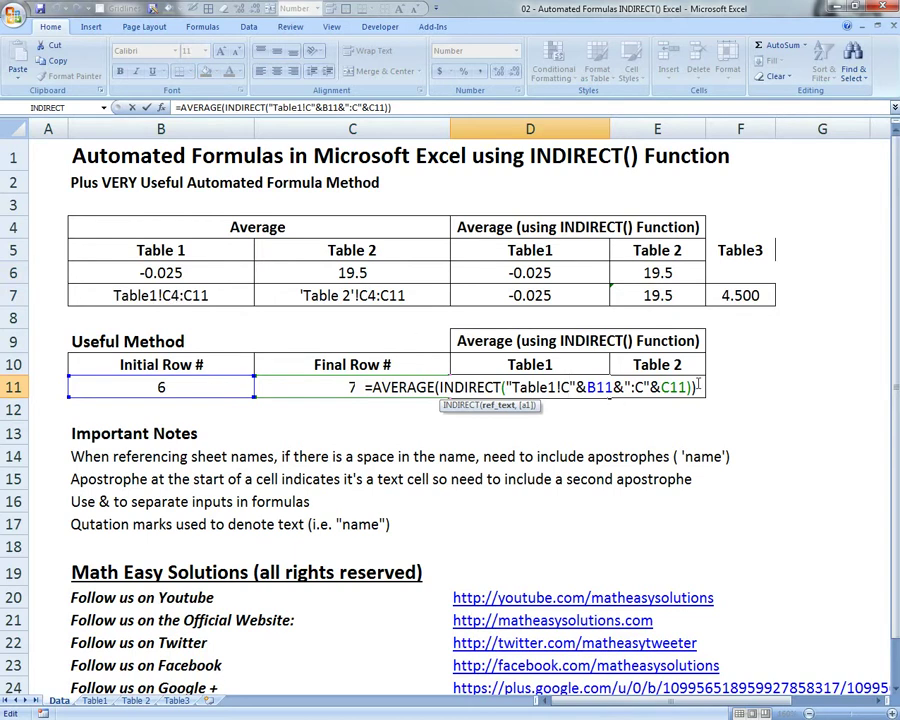
pyautogui.moveTo(697, 386); pyautogui.dragTo(304, 302)
pyautogui.press('BackSpace')
pyautogui.write('=')
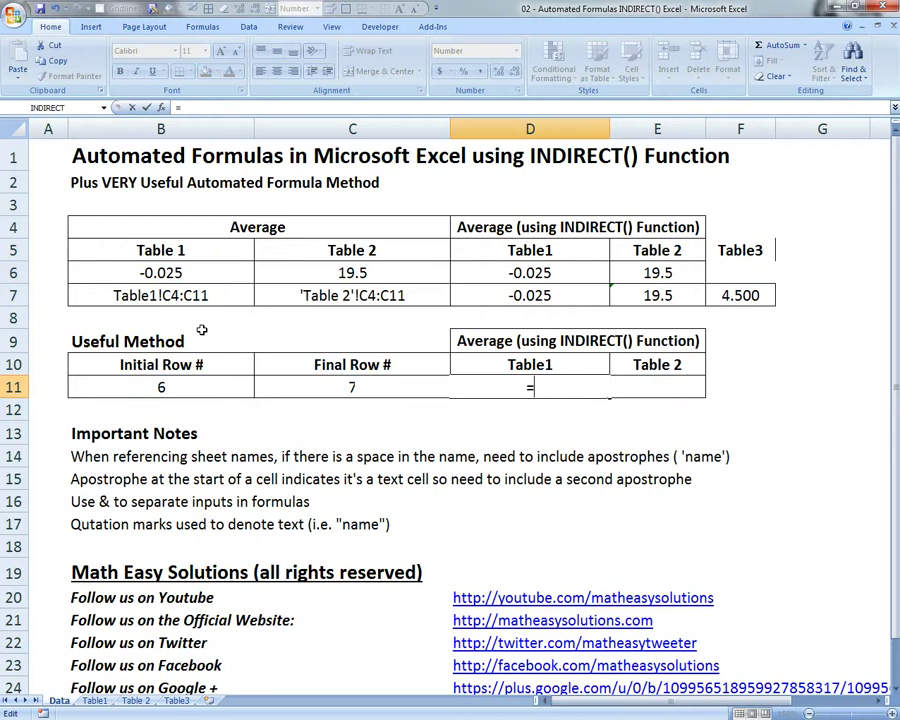
pyautogui.write('average(')
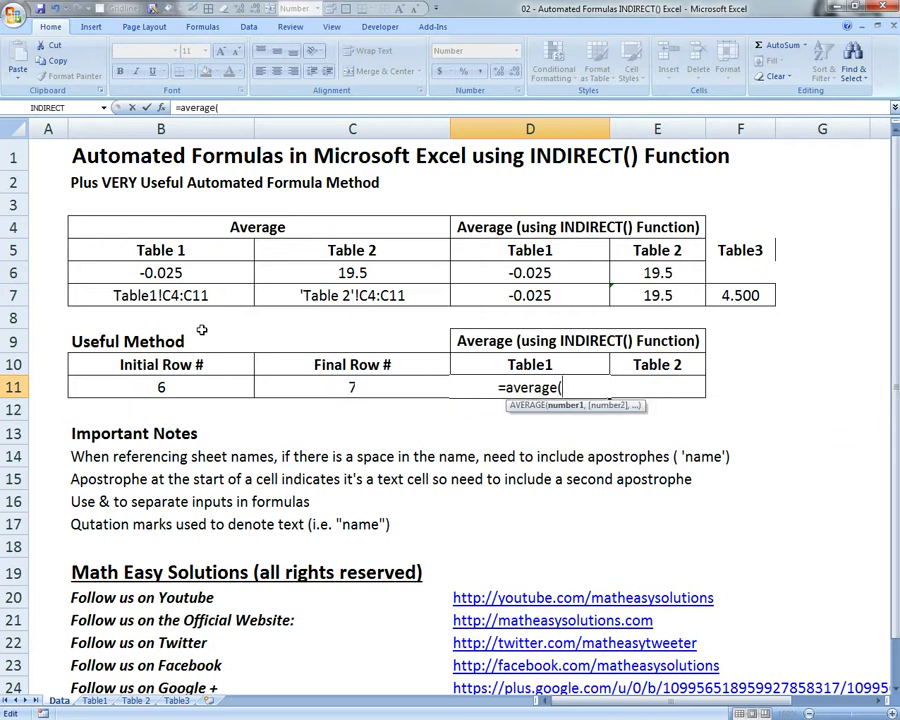
pyautogui.write('indirect(')
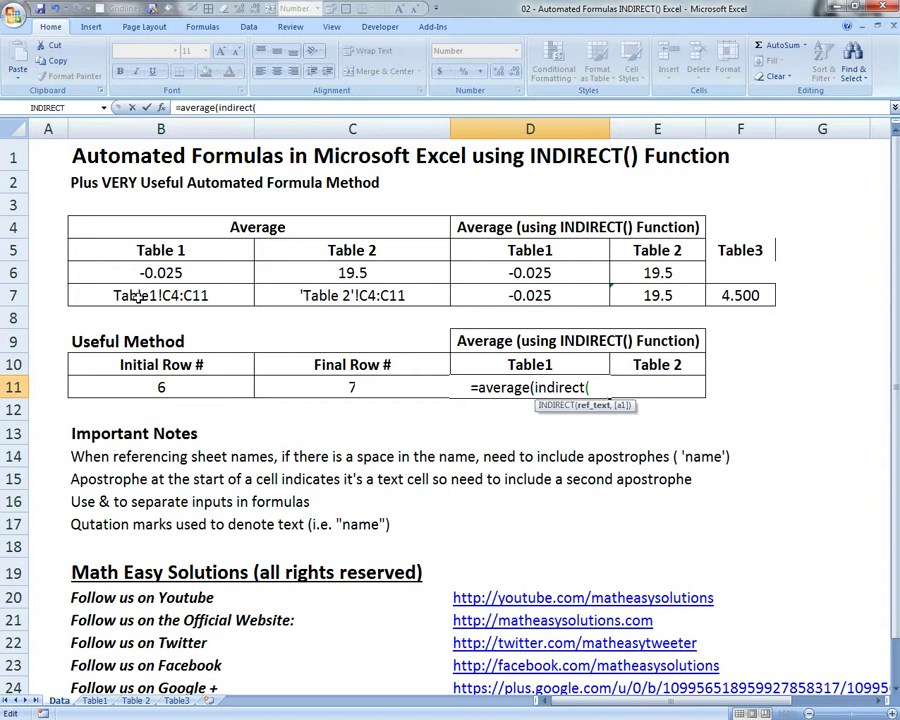
# Step: Extend the D11 formula with the sheet and column text joined to the initial row cell, "Table1!C"&B11
pyautogui.write('TAble')
pyautogui.press('BackSpace')
pyautogui.press('BackSpace')
pyautogui.press('BackSpace')
pyautogui.press('BackSpace')
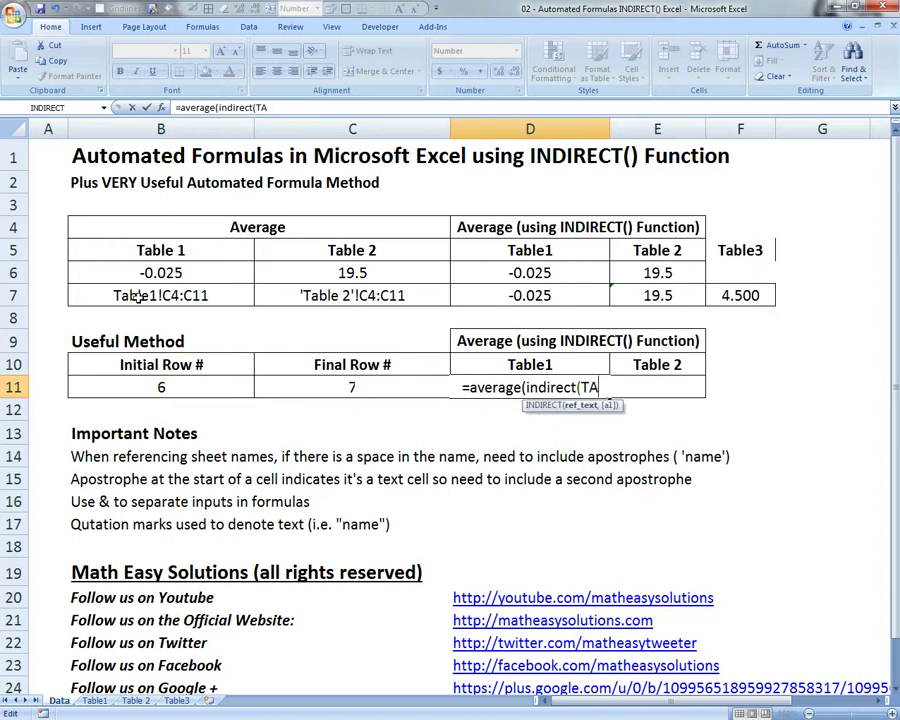
pyautogui.write('able1')
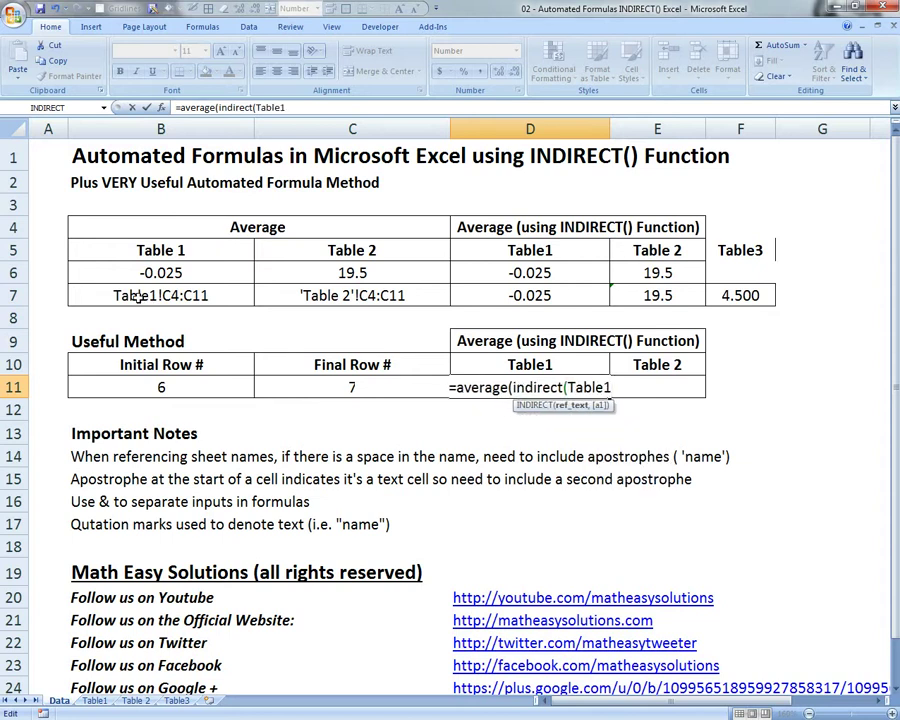
pyautogui.write('!')
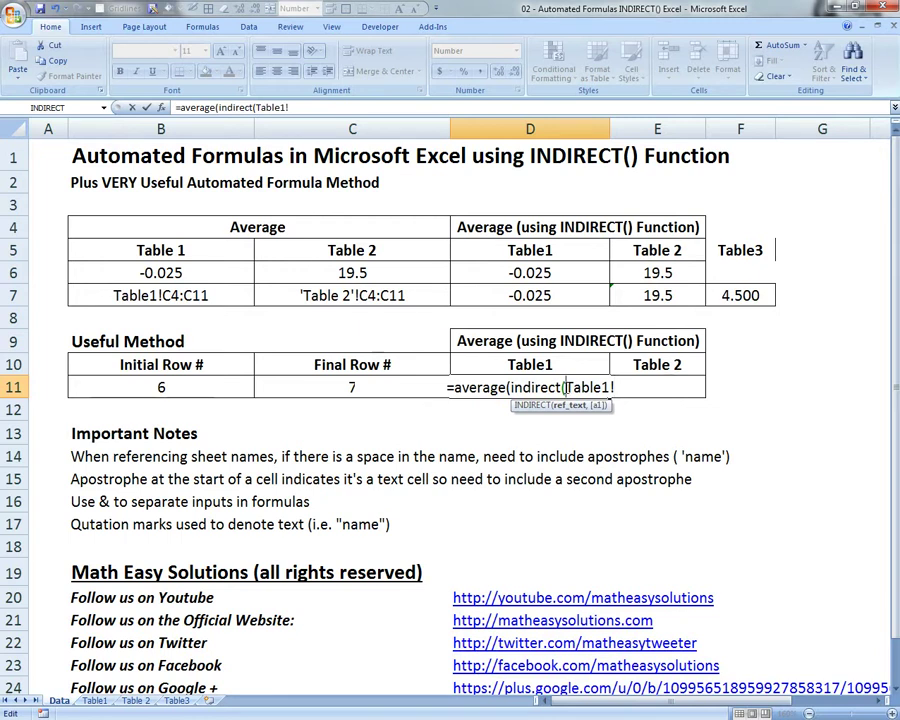
pyautogui.write('"')
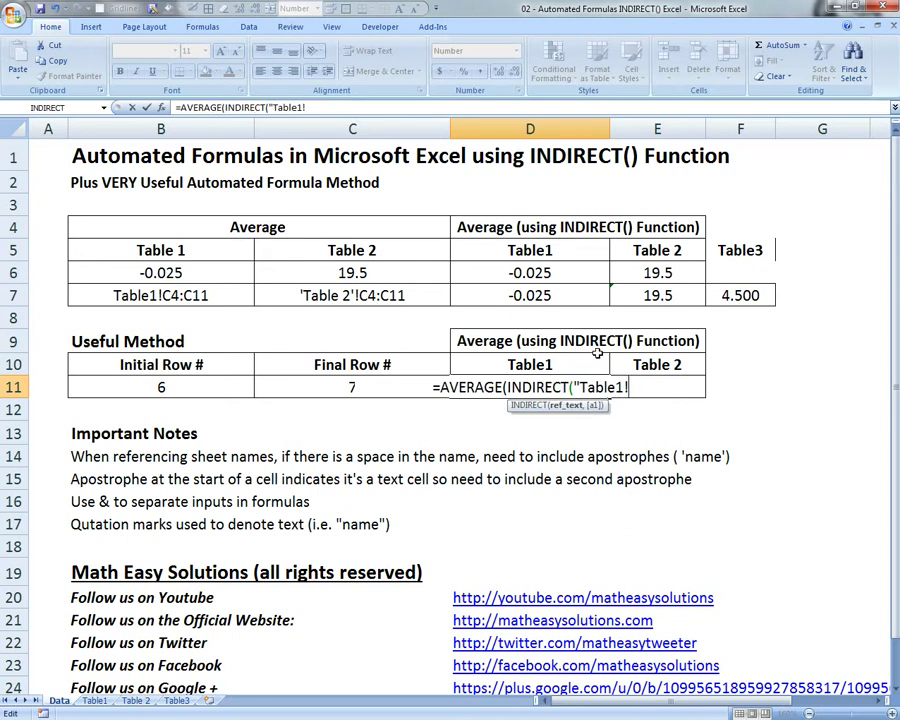
pyautogui.write('C')
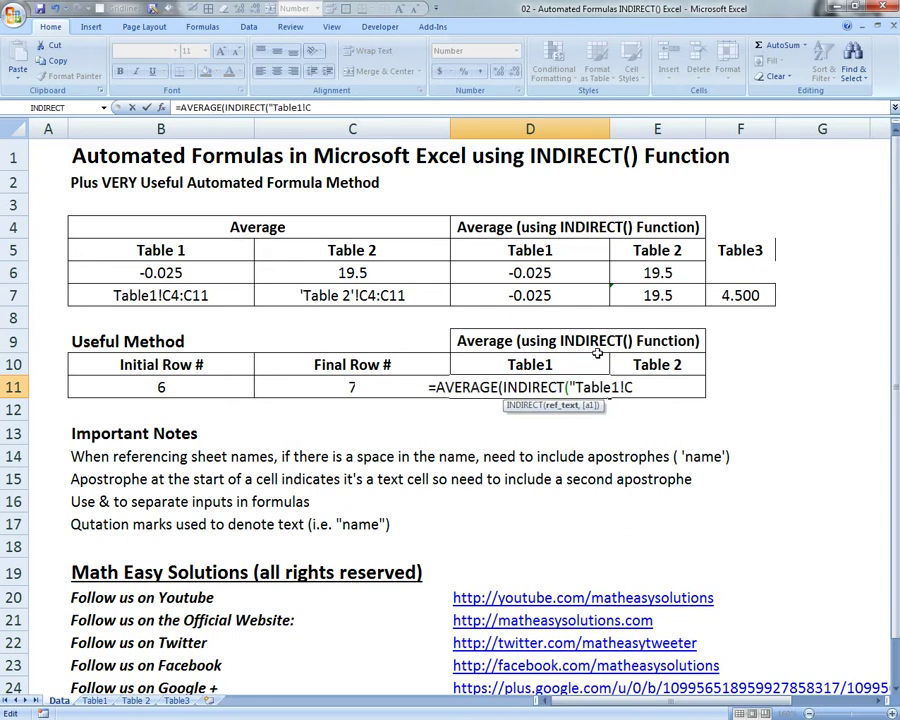
pyautogui.write('"')
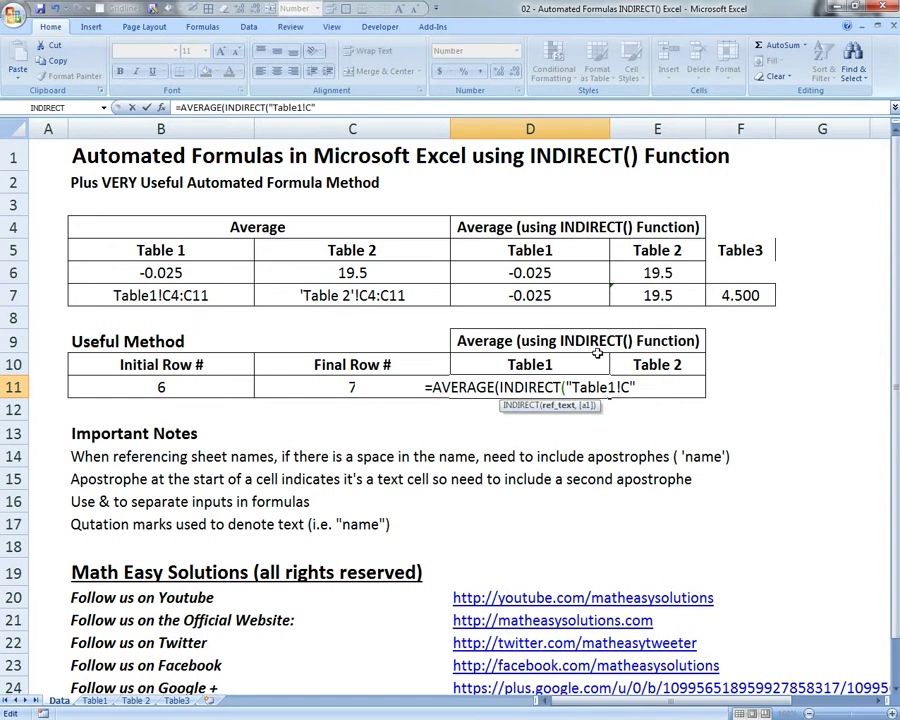
pyautogui.write('&')
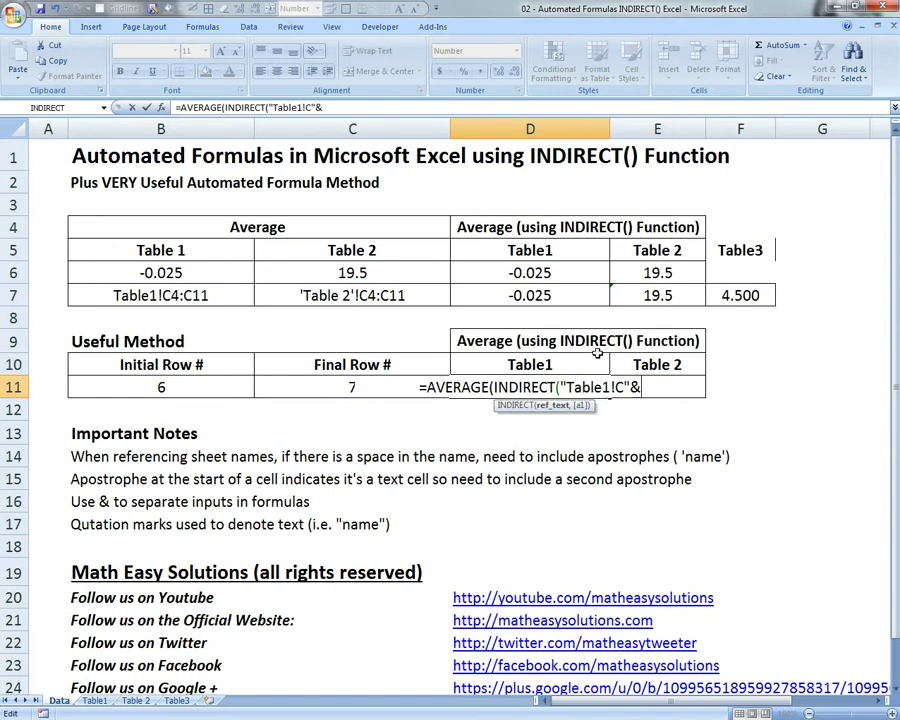
pyautogui.click(165, 386)
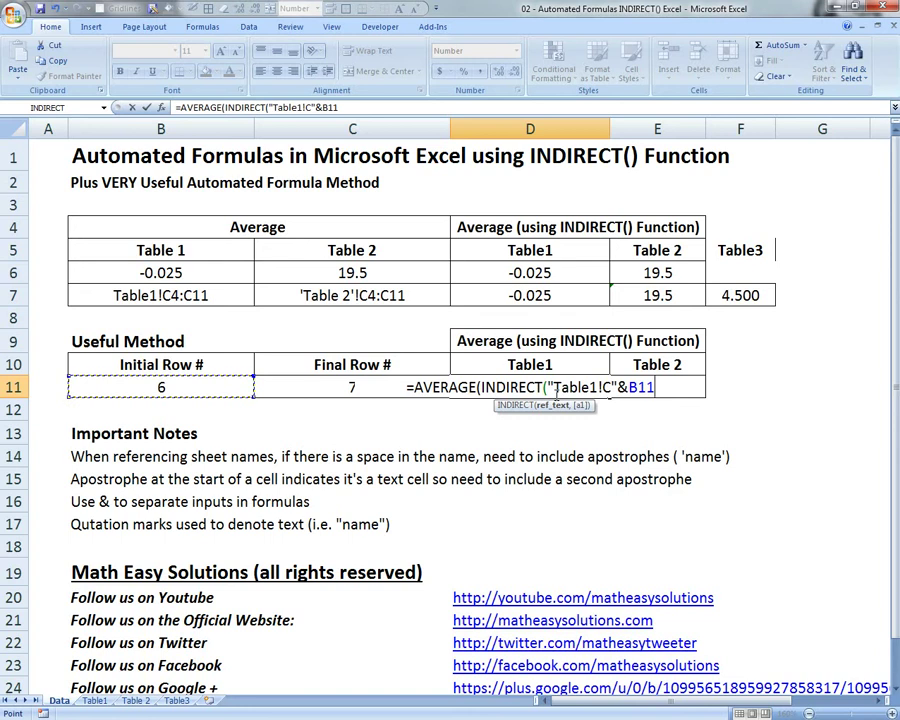
# Step: Complete the D11 formula by appending &":C"&C11)) so the range ends at the final row cell
pyautogui.write('&')
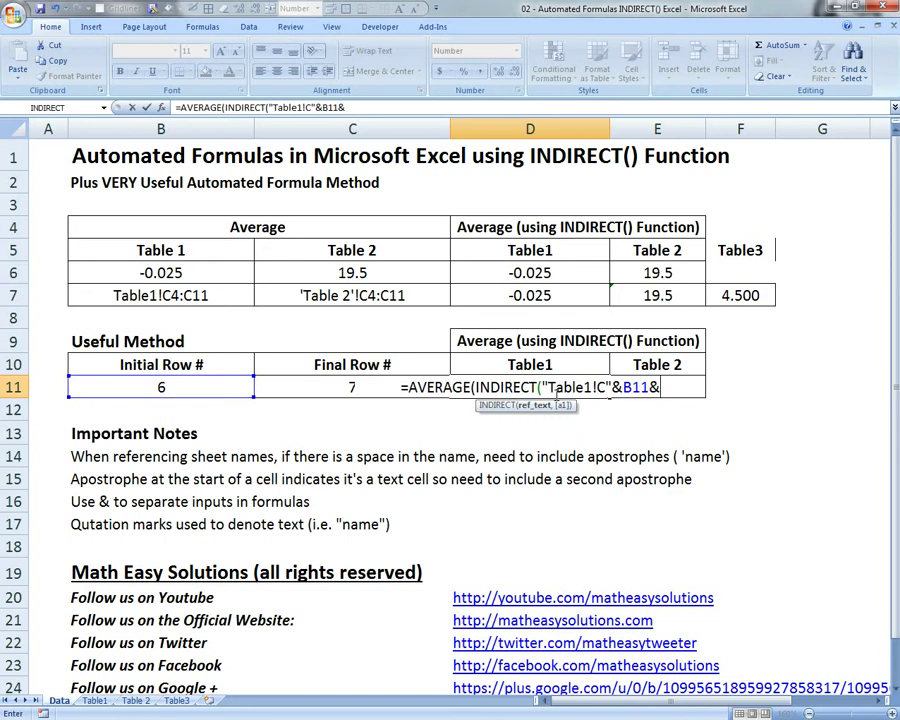
pyautogui.write('"')
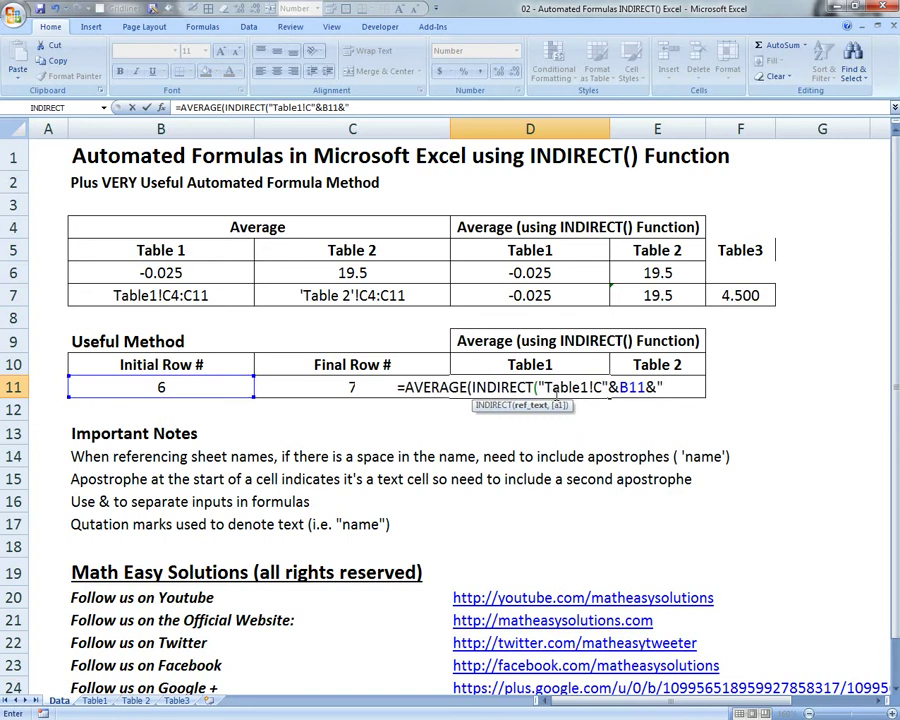
pyautogui.write(':')
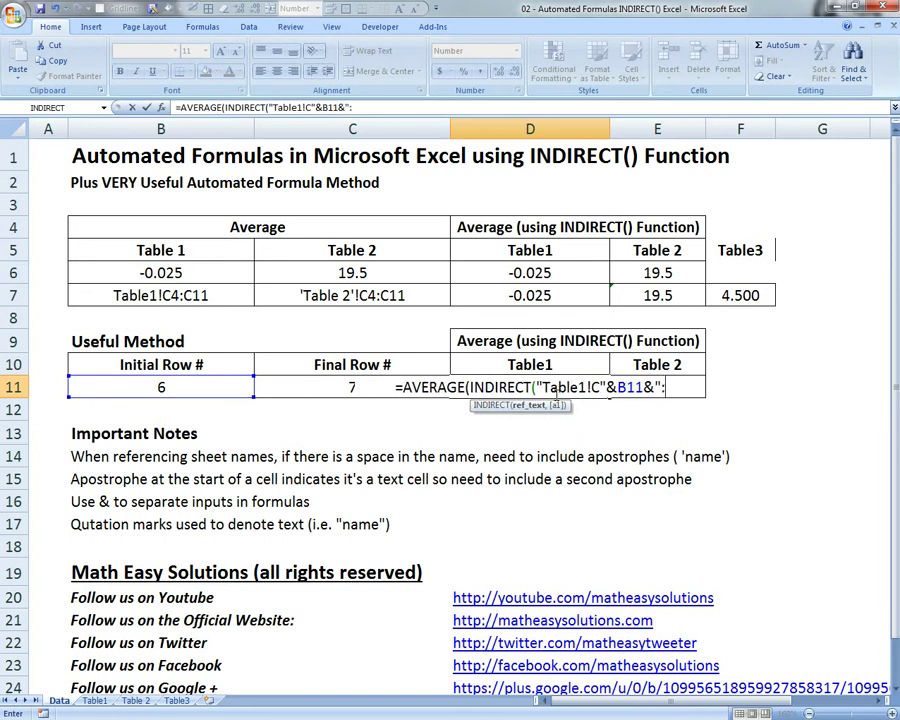
pyautogui.write('C')
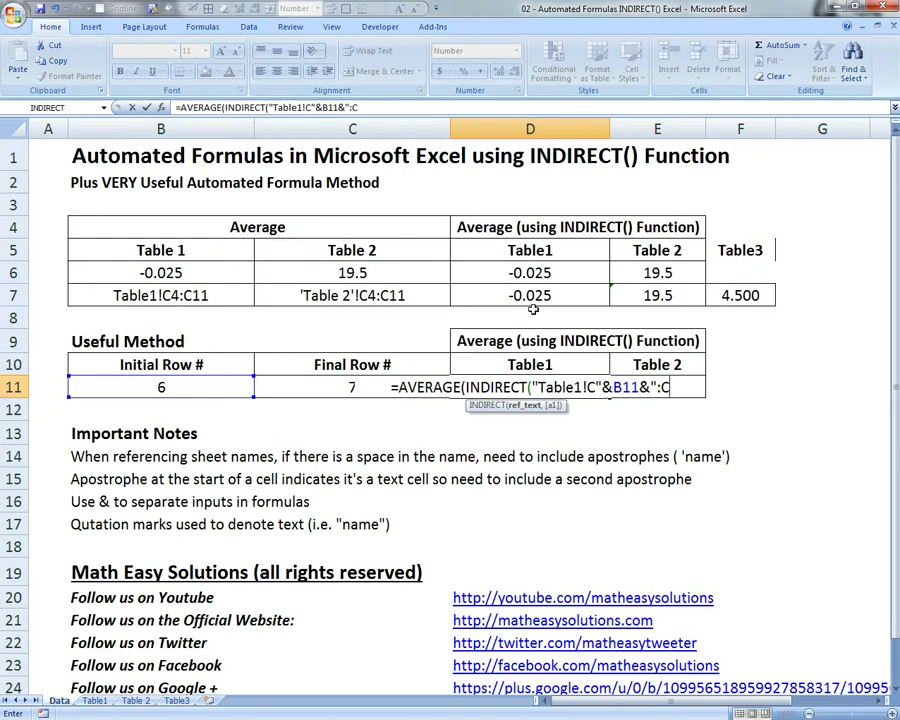
pyautogui.write('"')
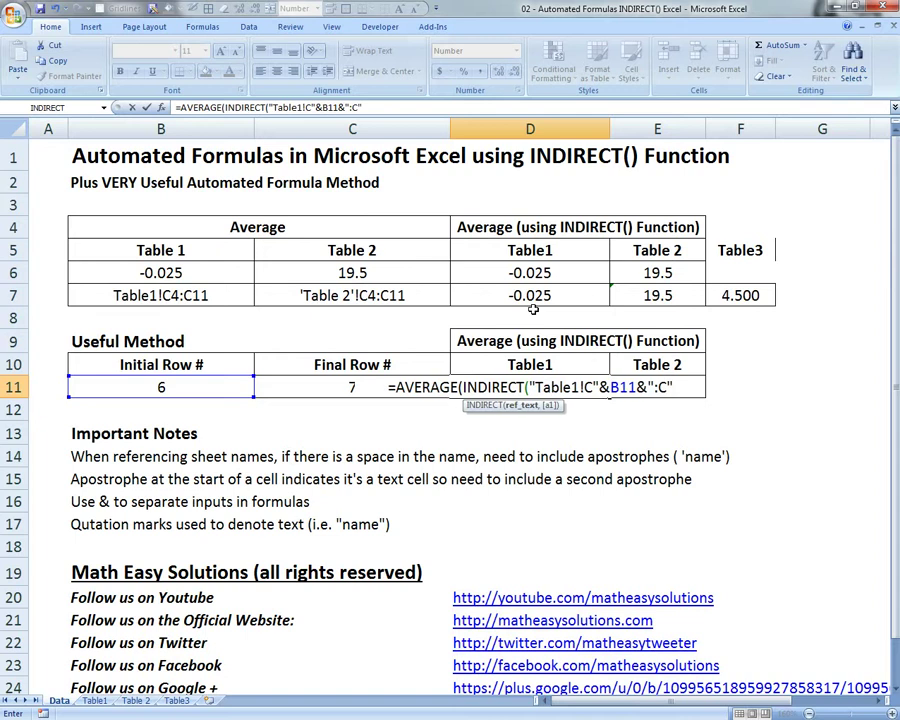
pyautogui.write('&')
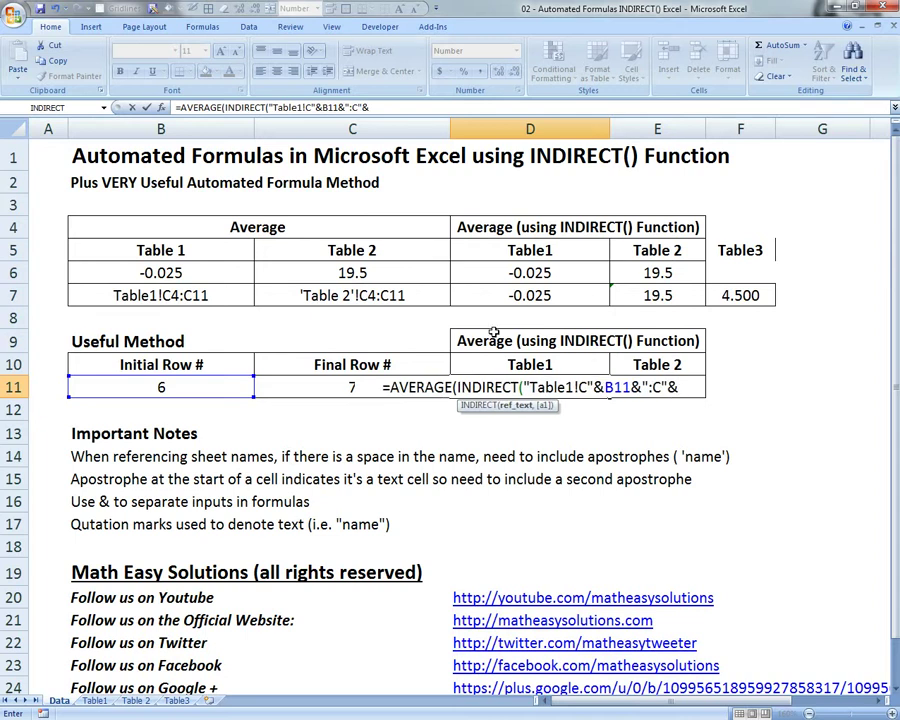
pyautogui.click(343, 387)
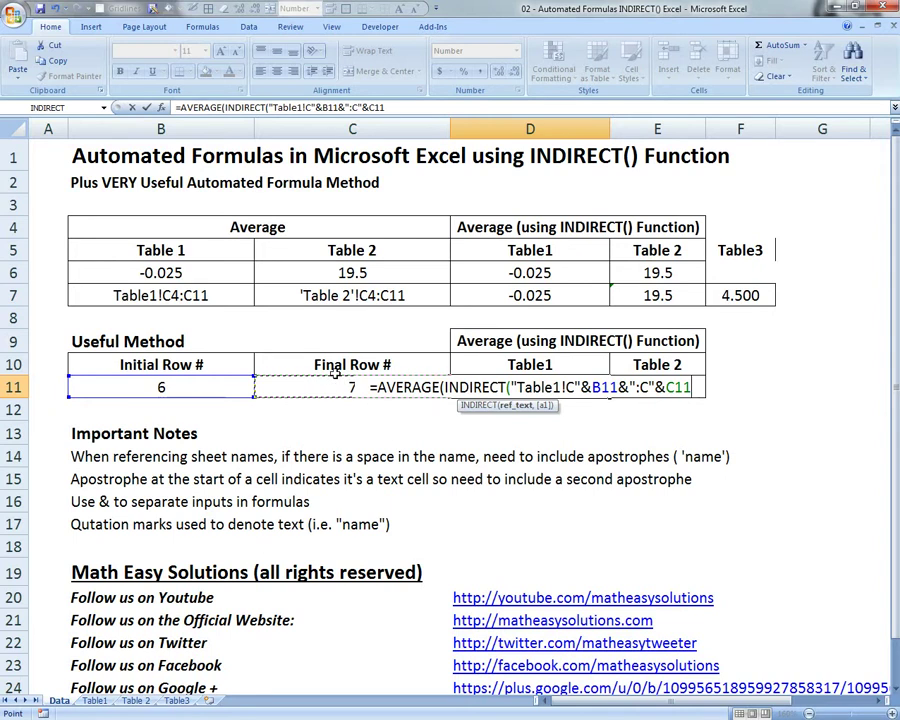
pyautogui.write('"))')
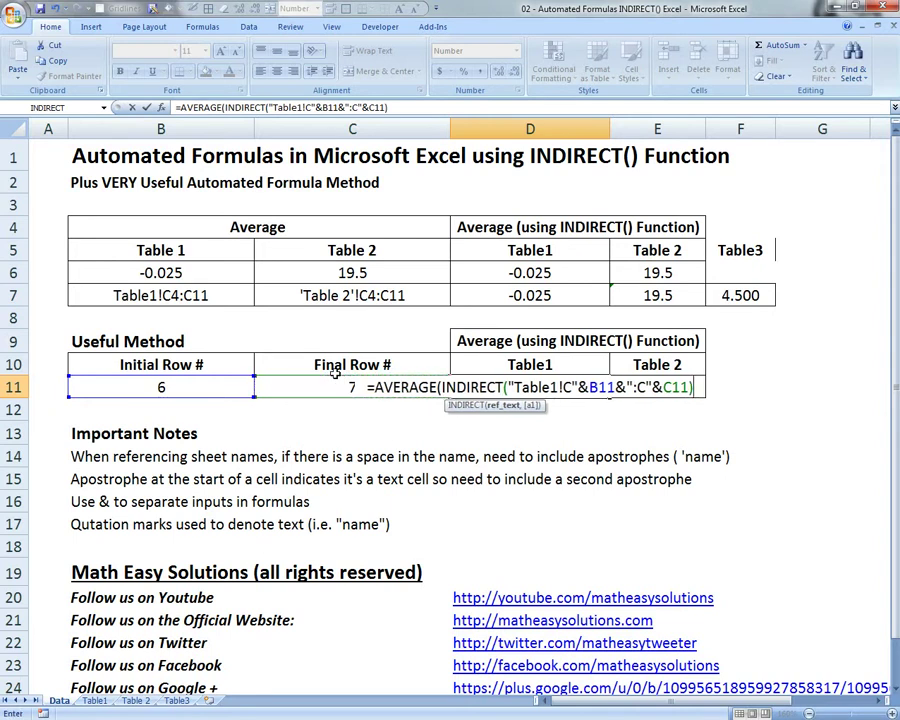
pyautogui.press('Return')
pyautogui.click(566, 380)
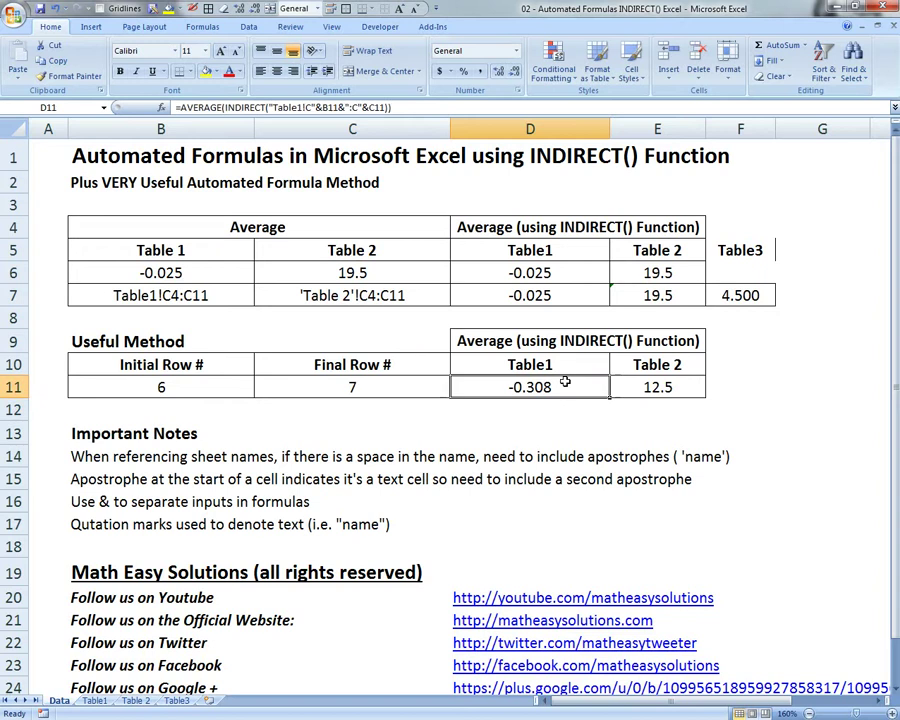
# Step: Review the Table 2 formula in E11, and set the initial row in B11 to 4 and the final row in C11 to 11
pyautogui.click(641, 390)
pyautogui.doubleClick(641, 390)
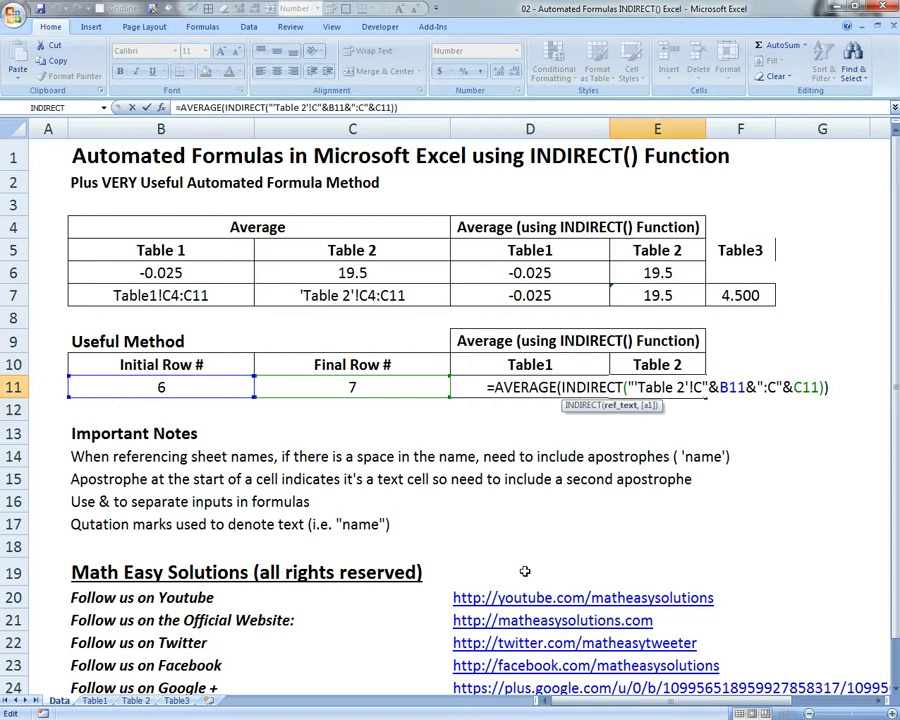
pyautogui.press('Return')
pyautogui.click(468, 386)
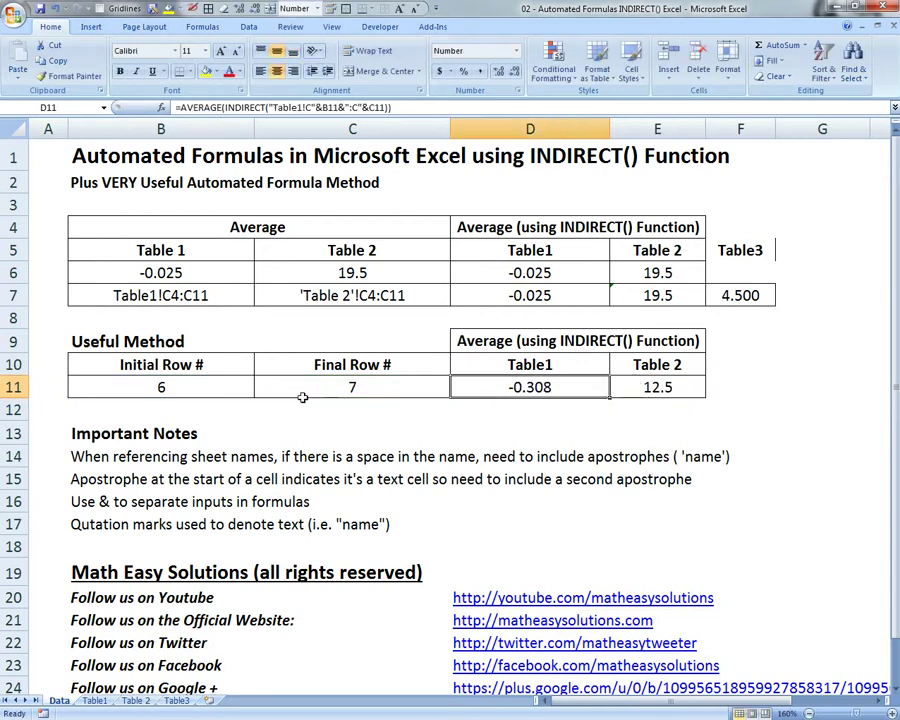
pyautogui.click(213, 386)
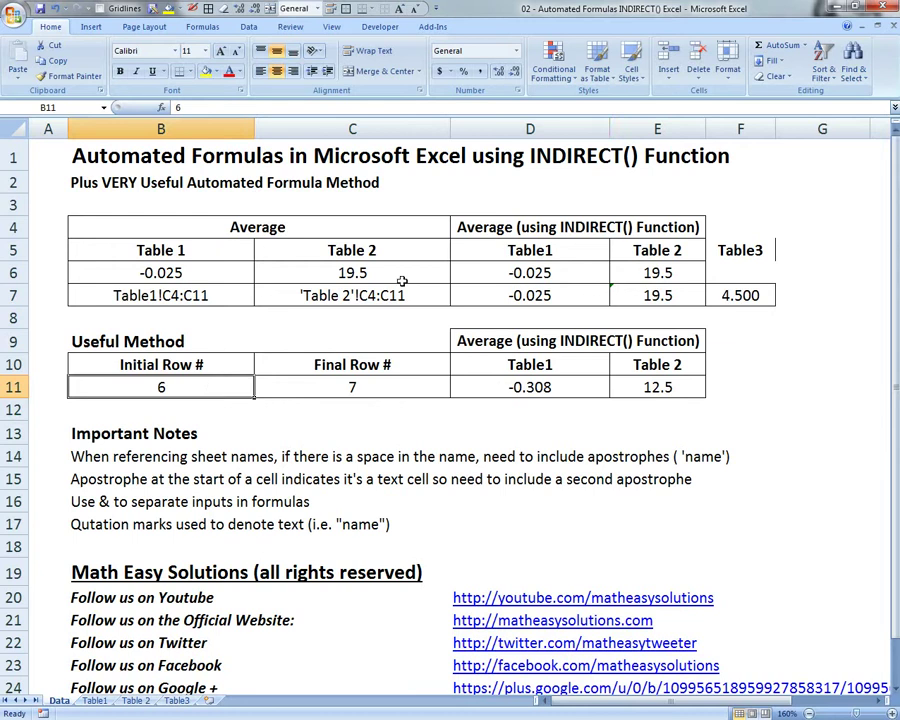
pyautogui.write('4')
pyautogui.press('Tab')
pyautogui.write('11')
pyautogui.press('Tab')
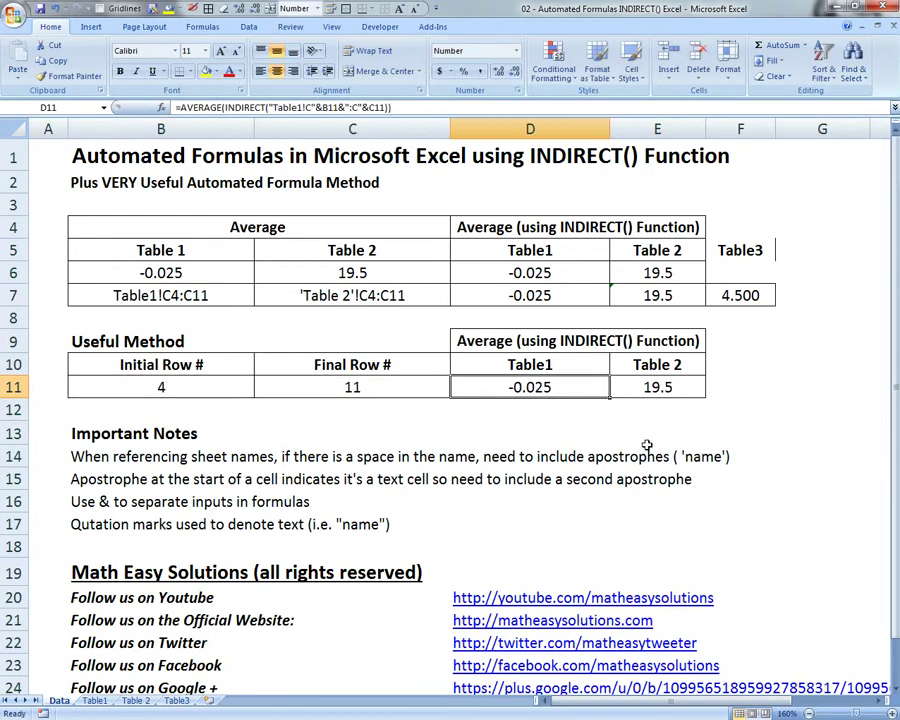
# Step: Check cells C5 and C10 on the Table1 sheet, and set the Data sheet's initial row to 5 and final row to 10
pyautogui.click(100, 701)
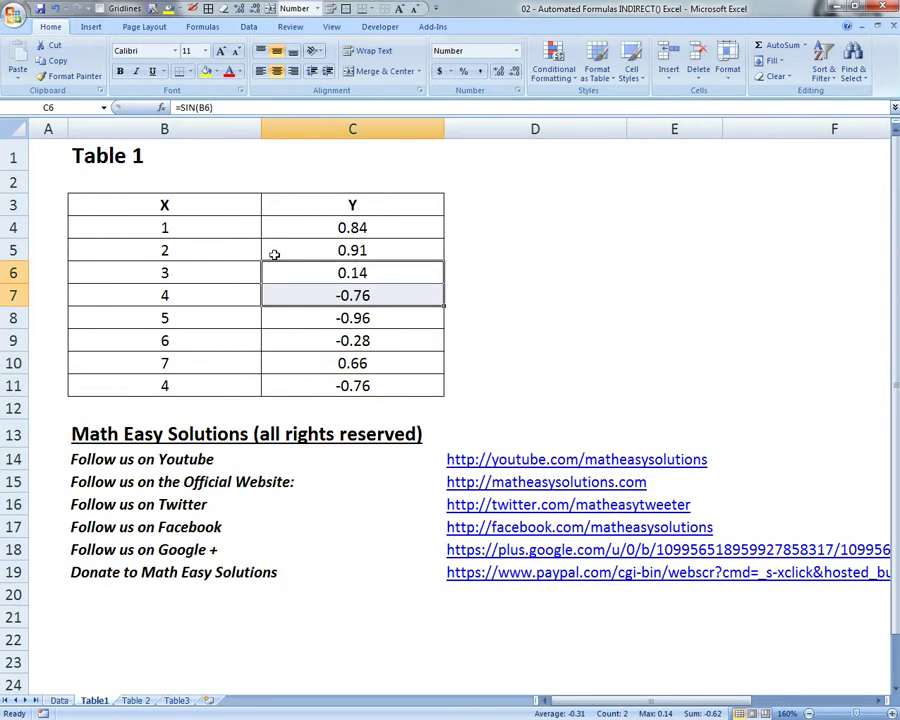
pyautogui.click(383, 250)
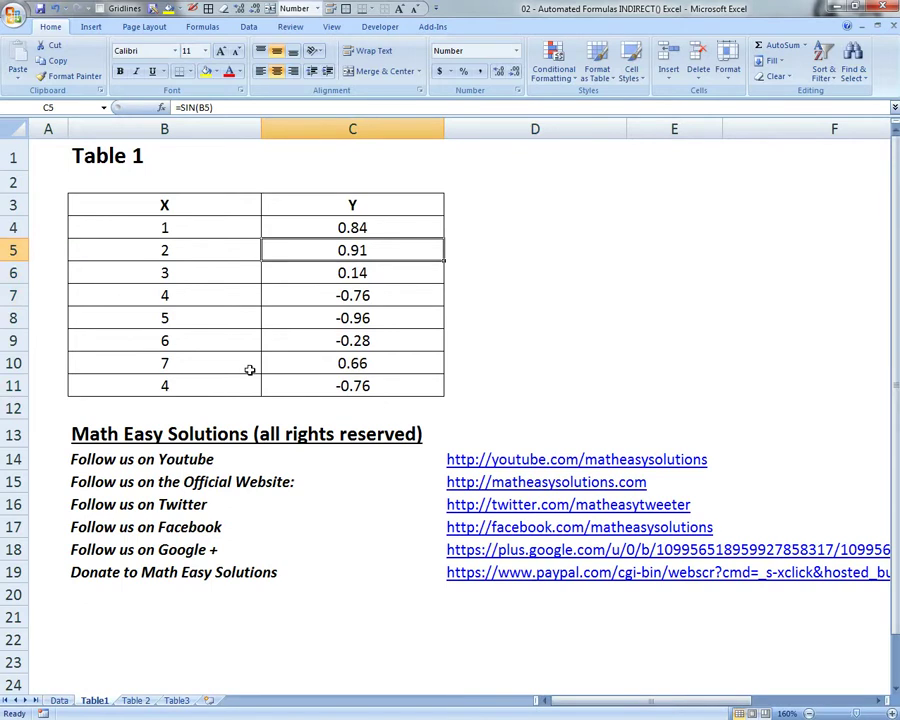
pyautogui.click(341, 364)
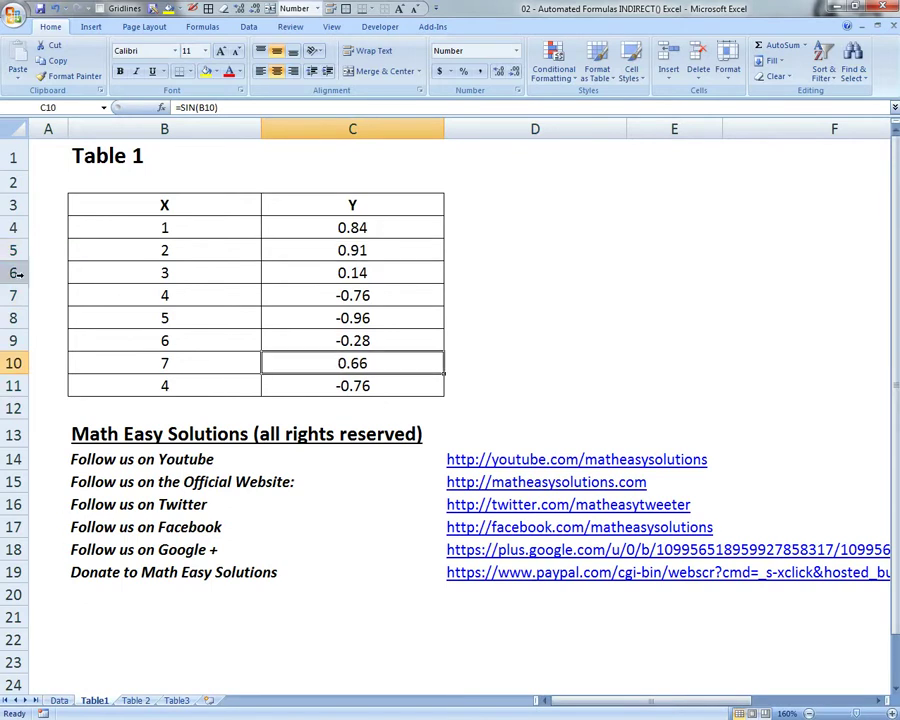
pyautogui.click(59, 700)
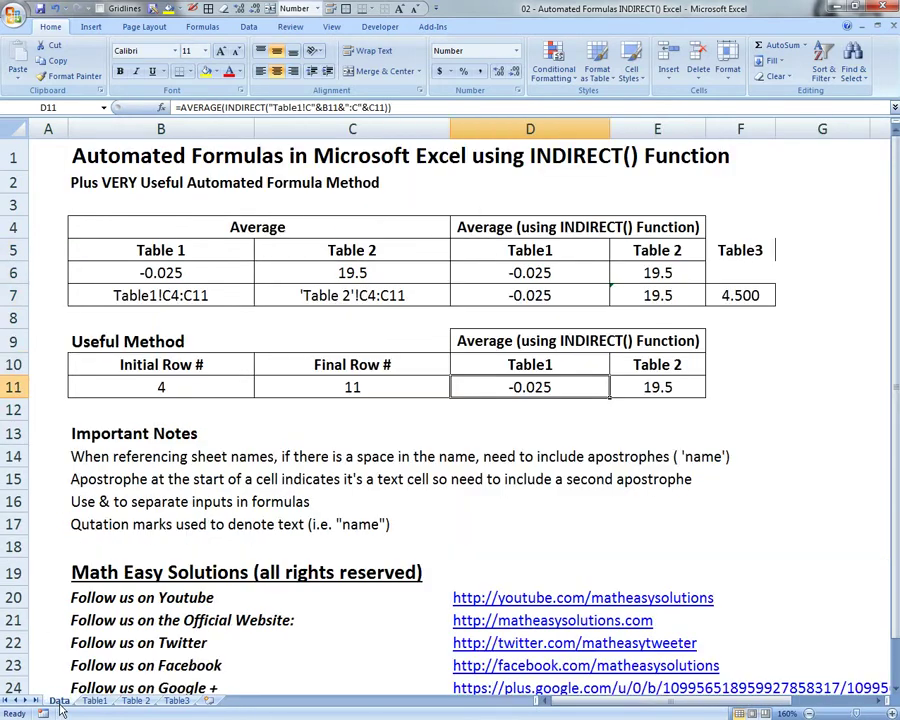
pyautogui.click(190, 364)
pyautogui.click(195, 386)
pyautogui.write('5')
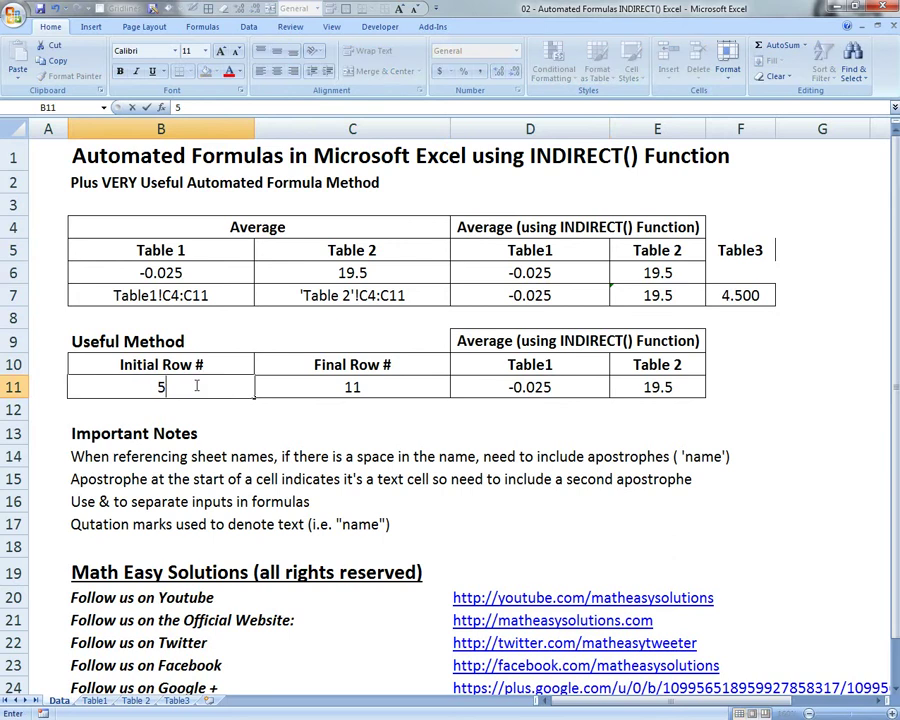
pyautogui.press('Tab')
pyautogui.write('10')
pyautogui.press('Tab')
pyautogui.press('Return')
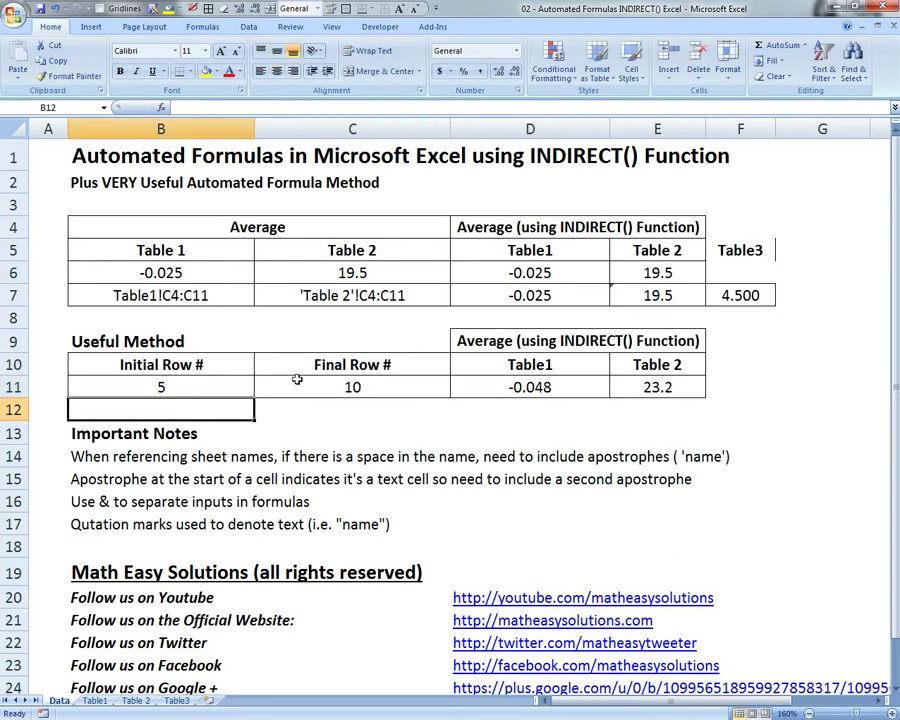
pyautogui.moveTo(560, 387); pyautogui.dragTo(616, 388)
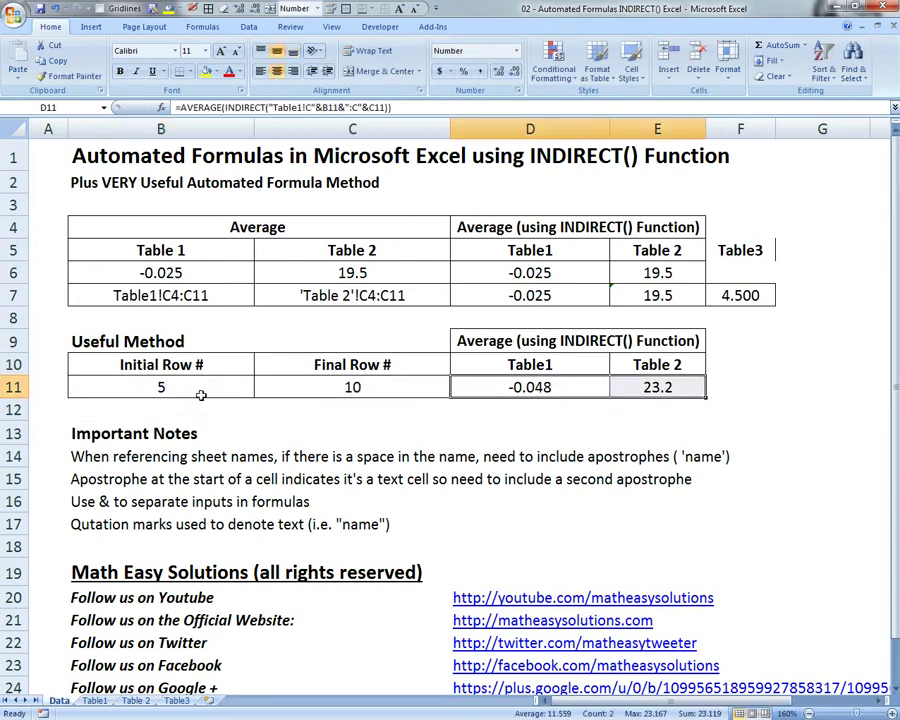
# Step: Review the Important Notes and change the example sheet name in the B14 note to 'name 1'
pyautogui.click(98, 432)
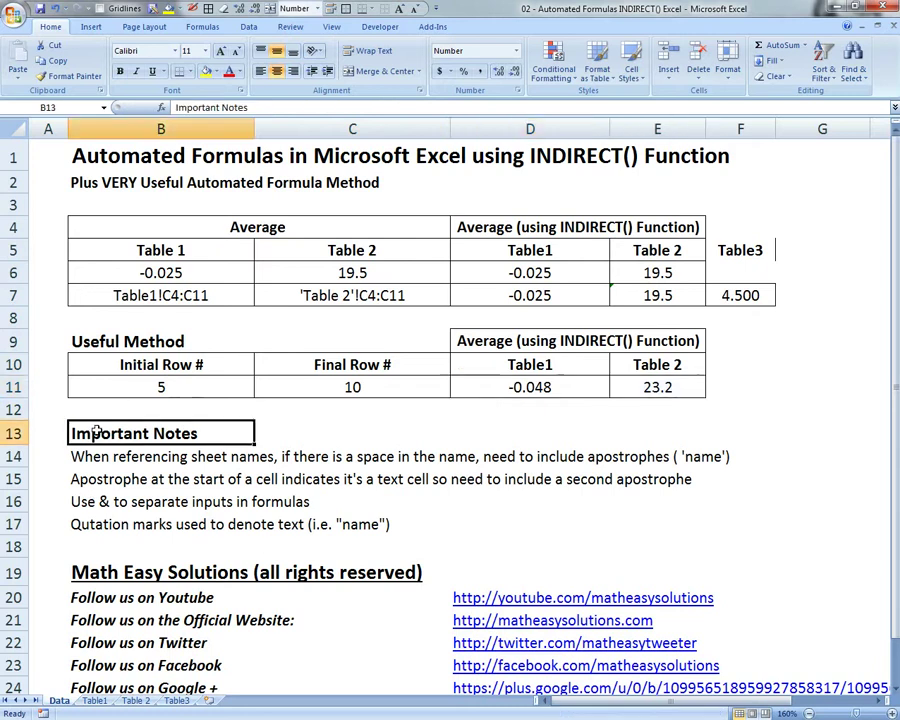
pyautogui.click(299, 403)
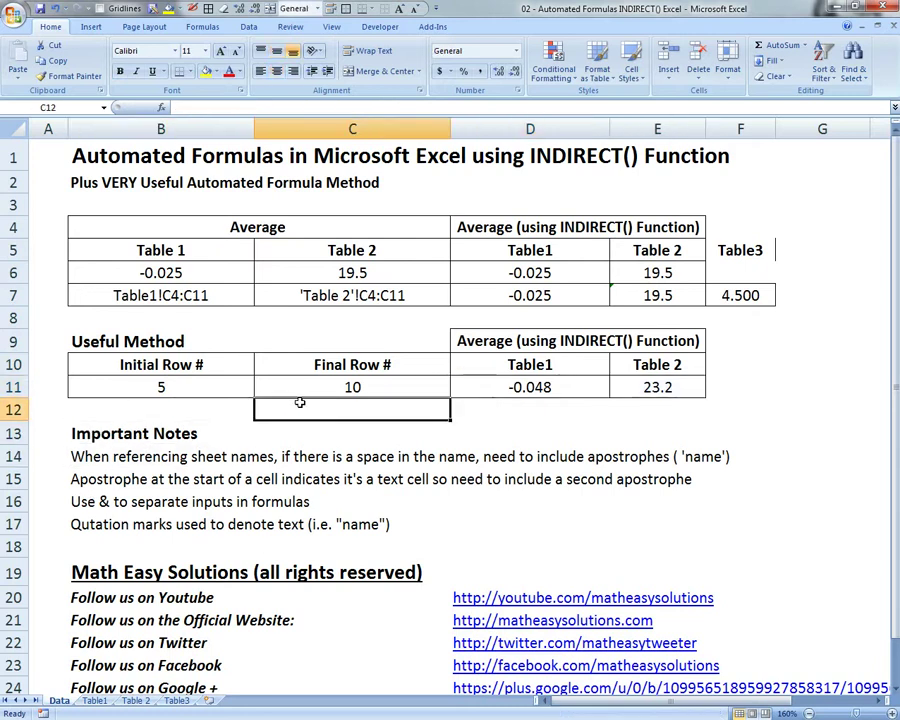
pyautogui.click(173, 460)
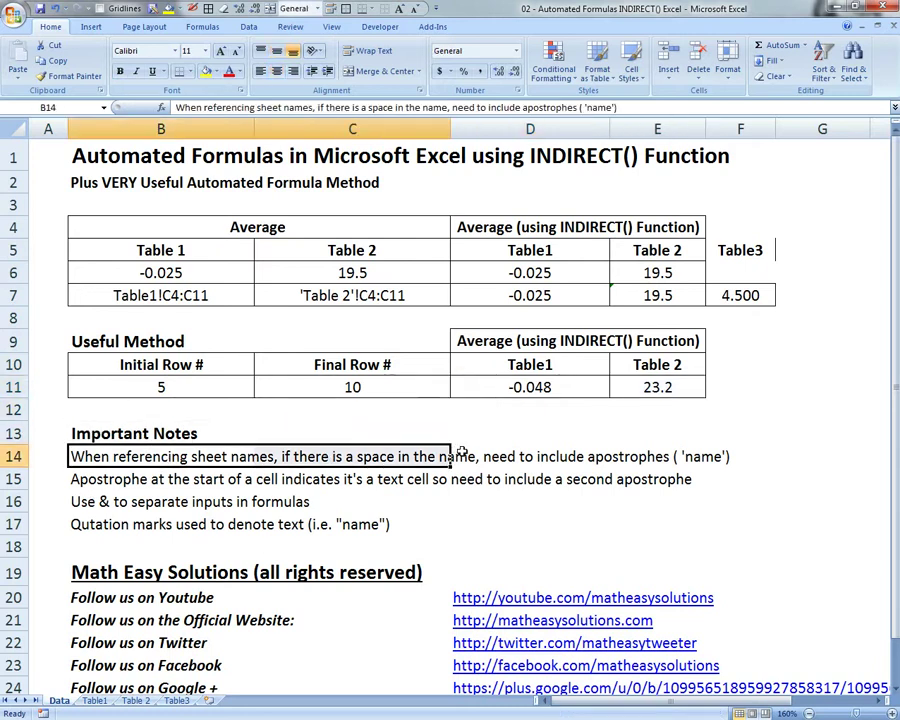
pyautogui.click(508, 457)
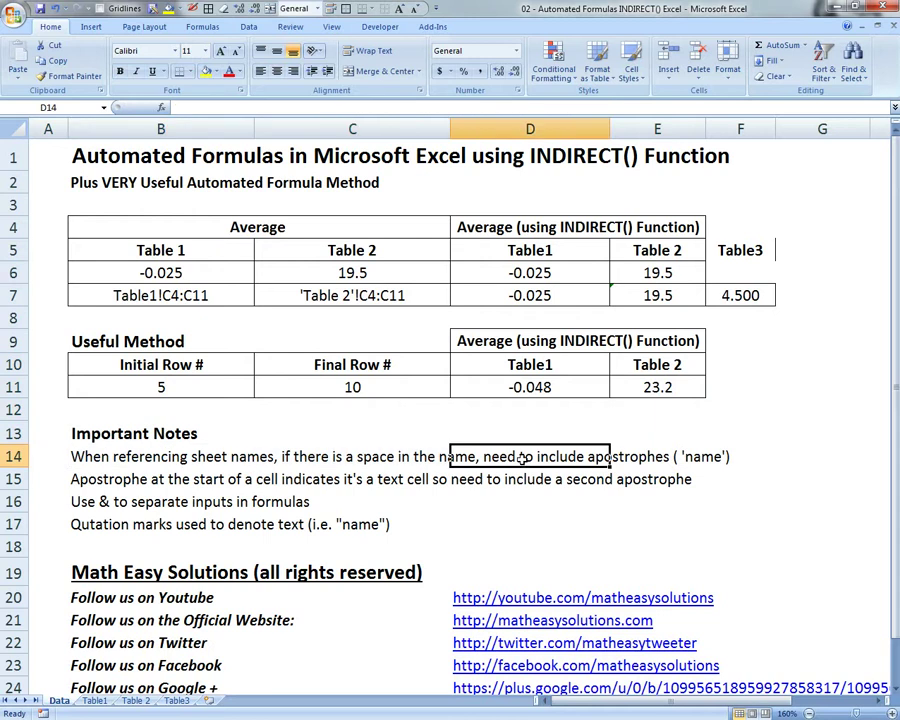
pyautogui.click(727, 457)
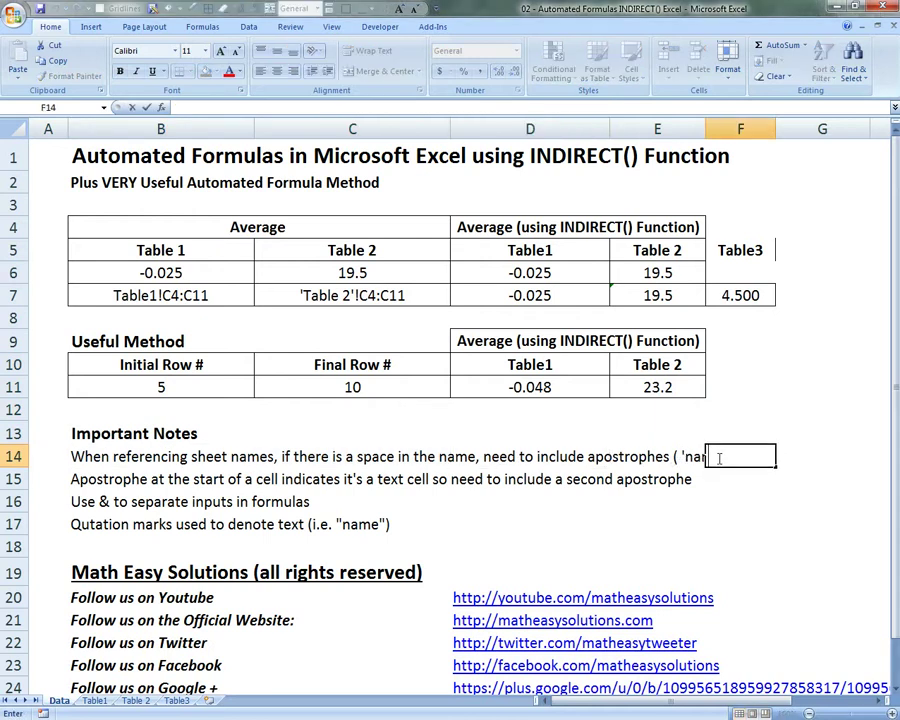
pyautogui.click(131, 456)
pyautogui.doubleClick(131, 456)
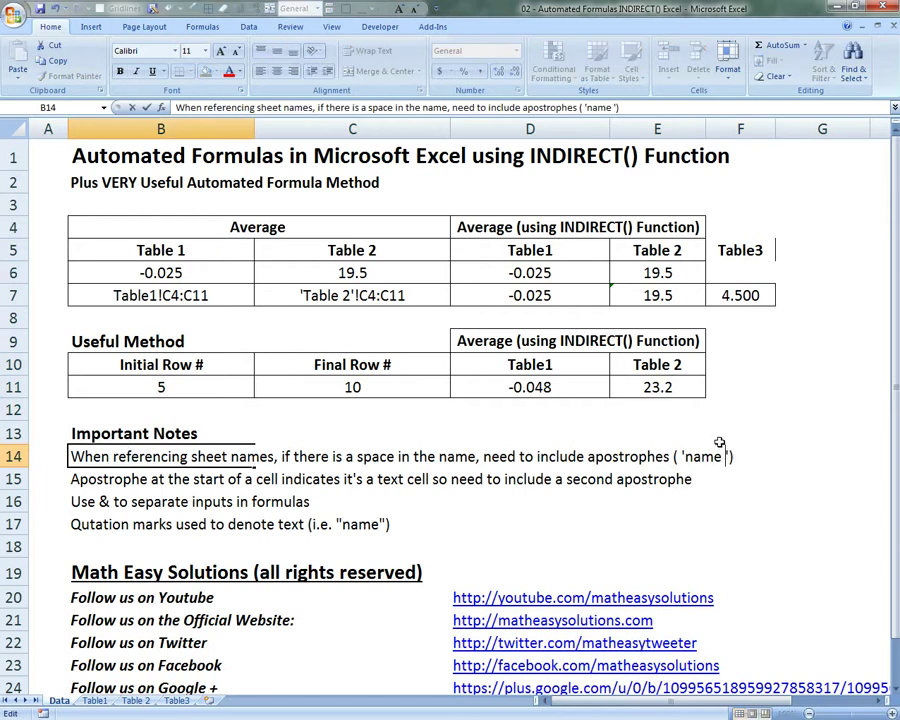
pyautogui.write('1')
pyautogui.press('Return')
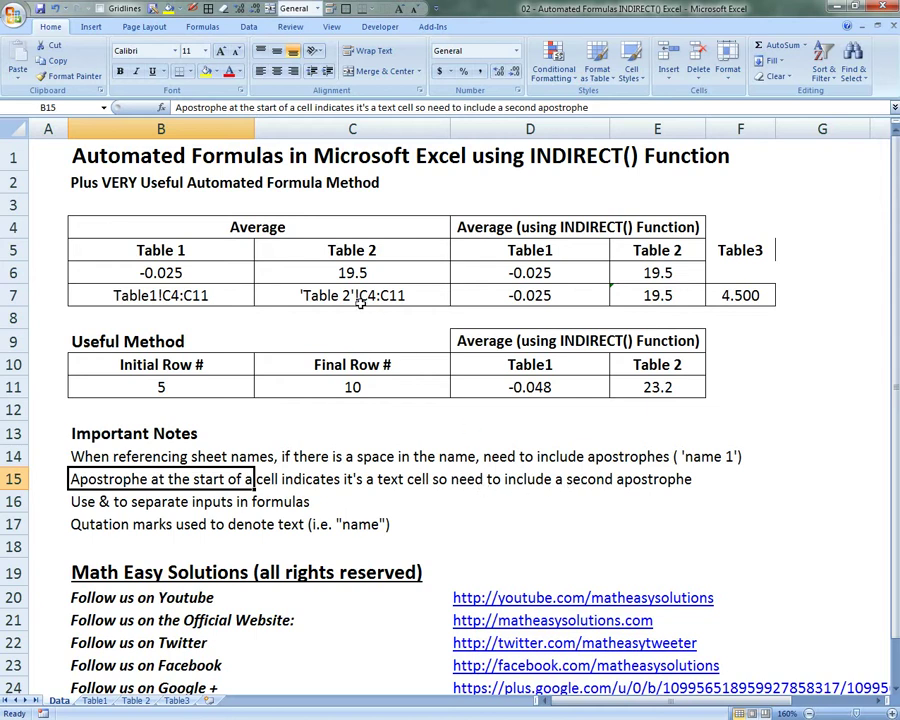
# Step: Check the sheet reference in C7 and the note in B16, and correct the first word of the B17 note to 'Quotation'
pyautogui.click(300, 297)
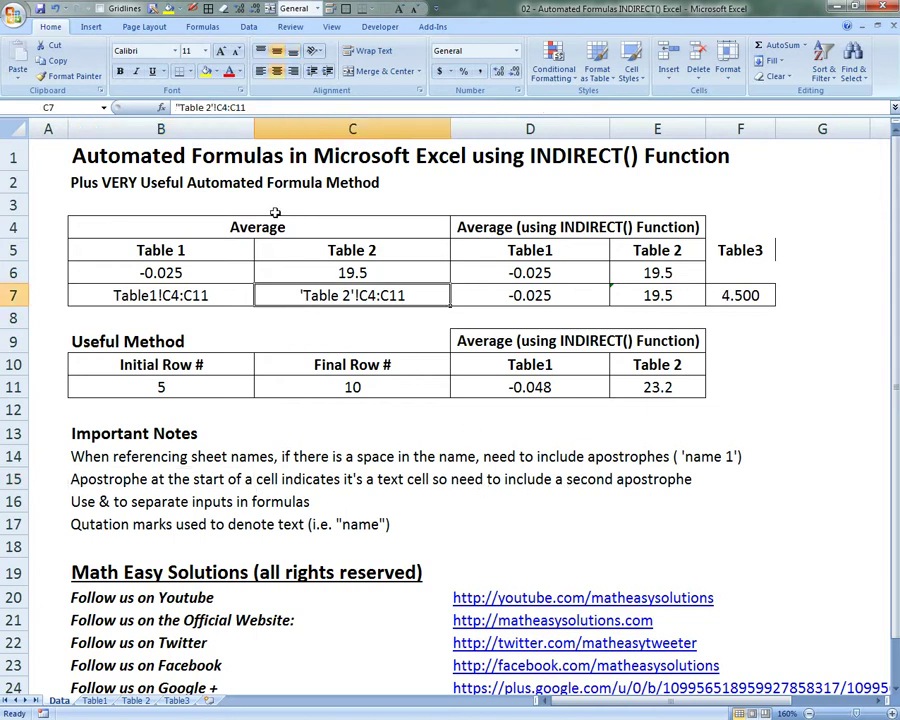
pyautogui.click(97, 503)
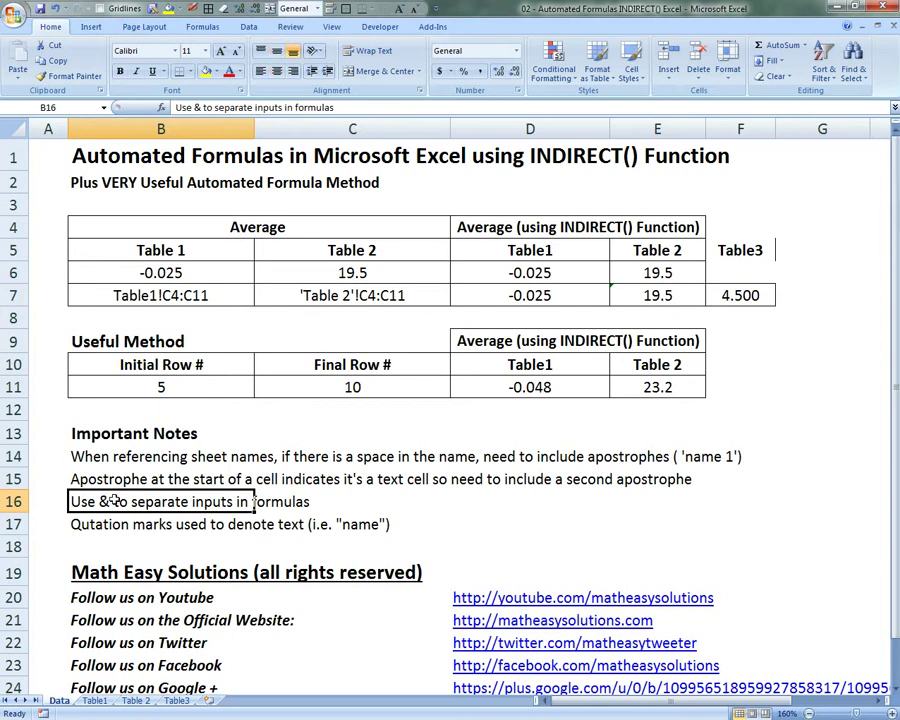
pyautogui.click(234, 520)
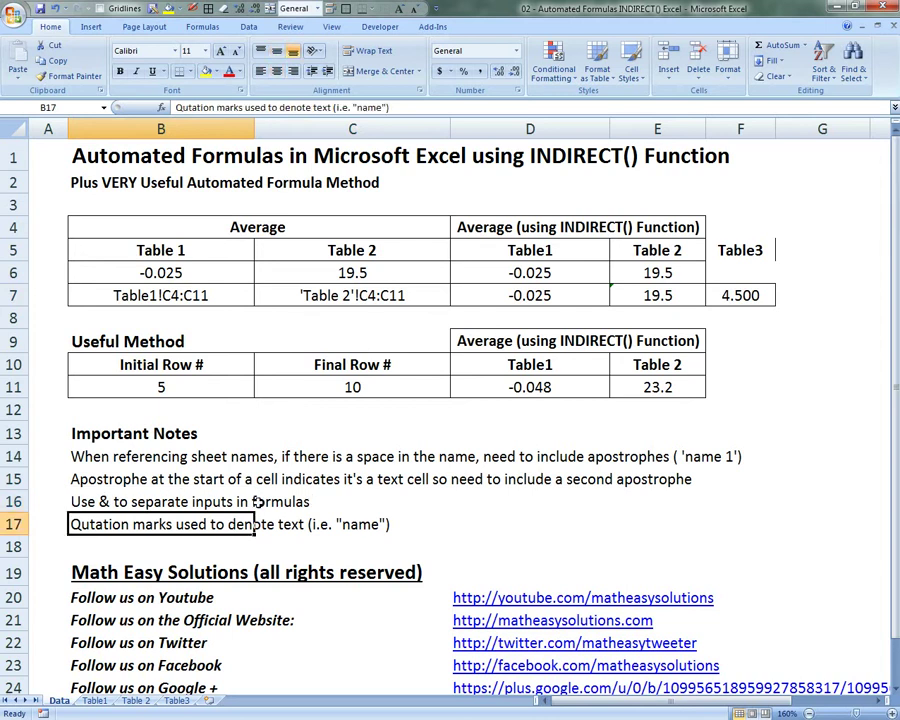
pyautogui.doubleClick(90, 527)
pyautogui.press('BackSpace')
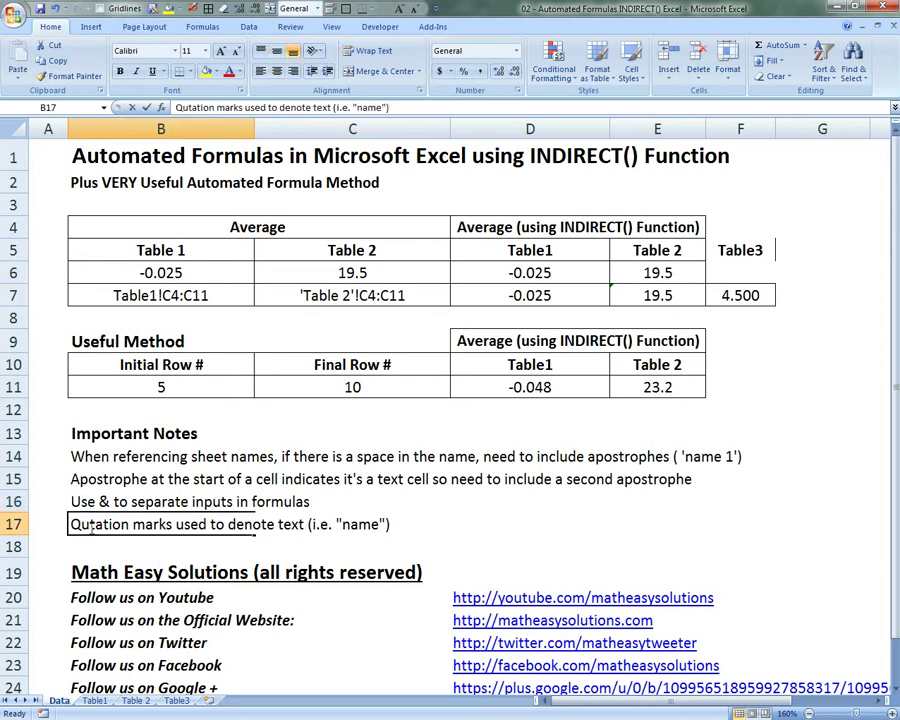
pyautogui.press('BackSpace')
pyautogui.write('ou')
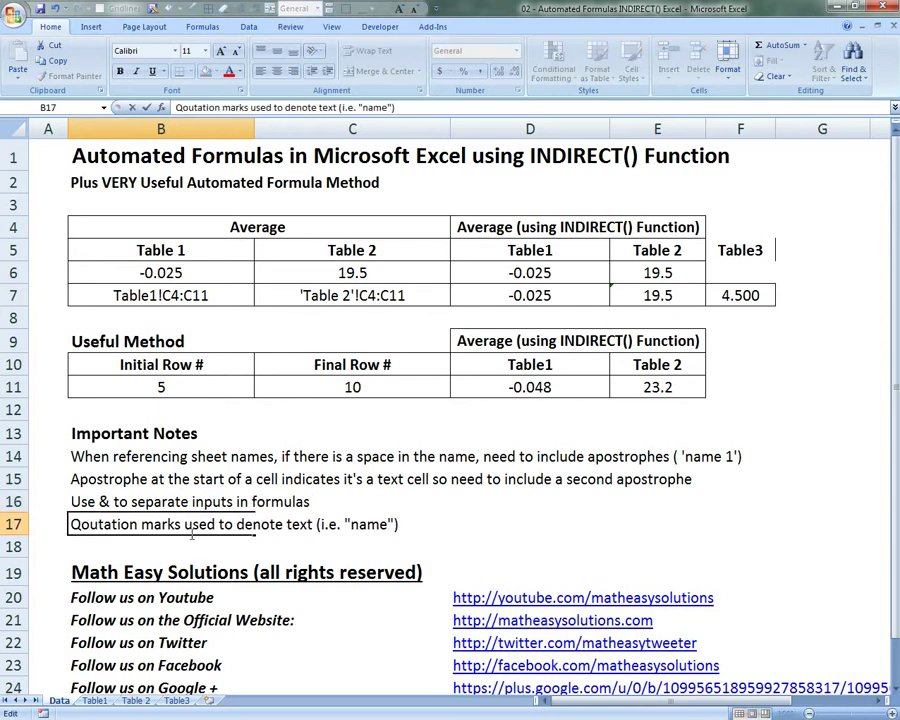
pyautogui.press('BackSpace')
pyautogui.press('BackSpace')
pyautogui.write('uo')
pyautogui.press('Return')
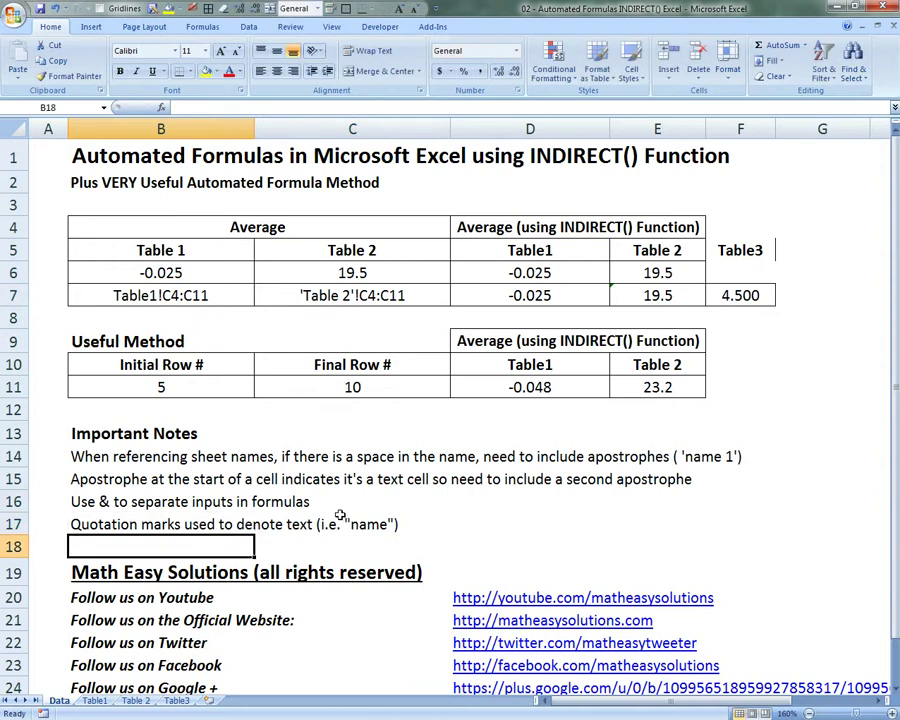
# Step: Examine how the Table1 average formula in D11 uses quotation marks and & around its row references, leaving it unedited
pyautogui.click(530, 387)
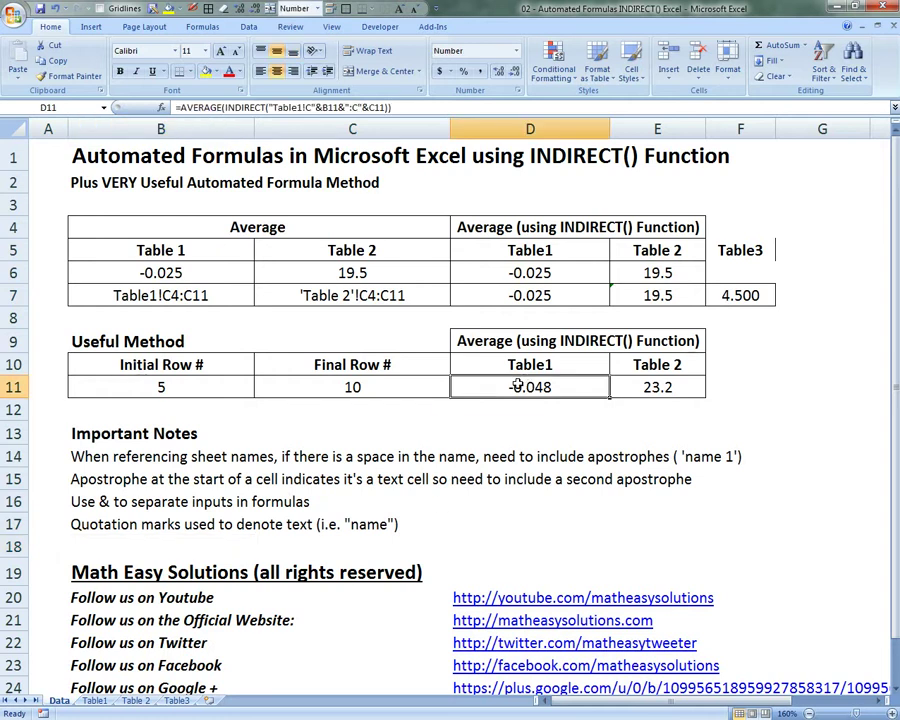
pyautogui.doubleClick(518, 386)
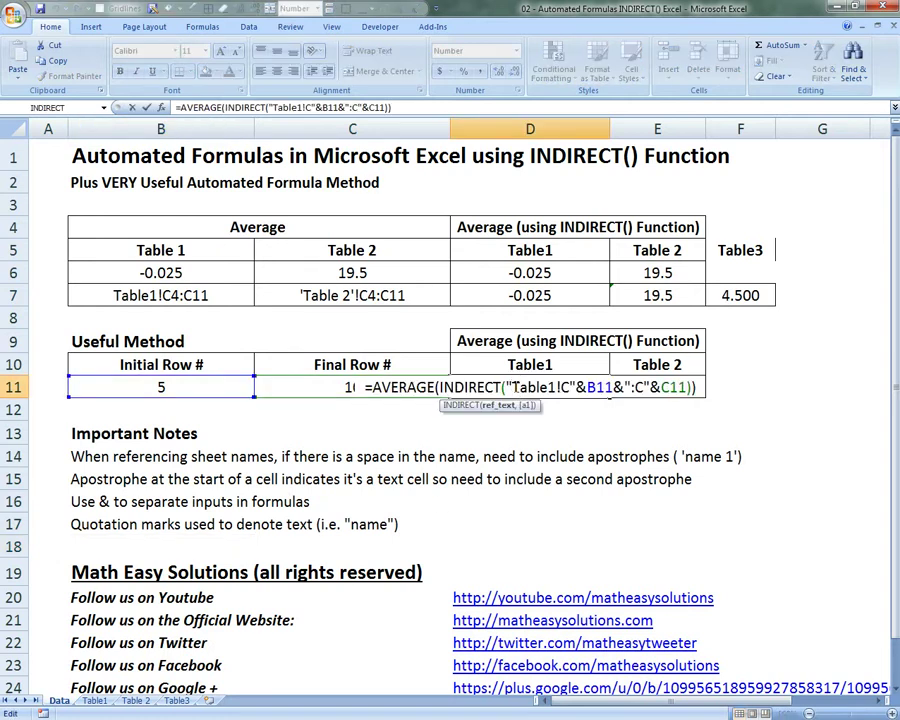
pyautogui.press('Escape')
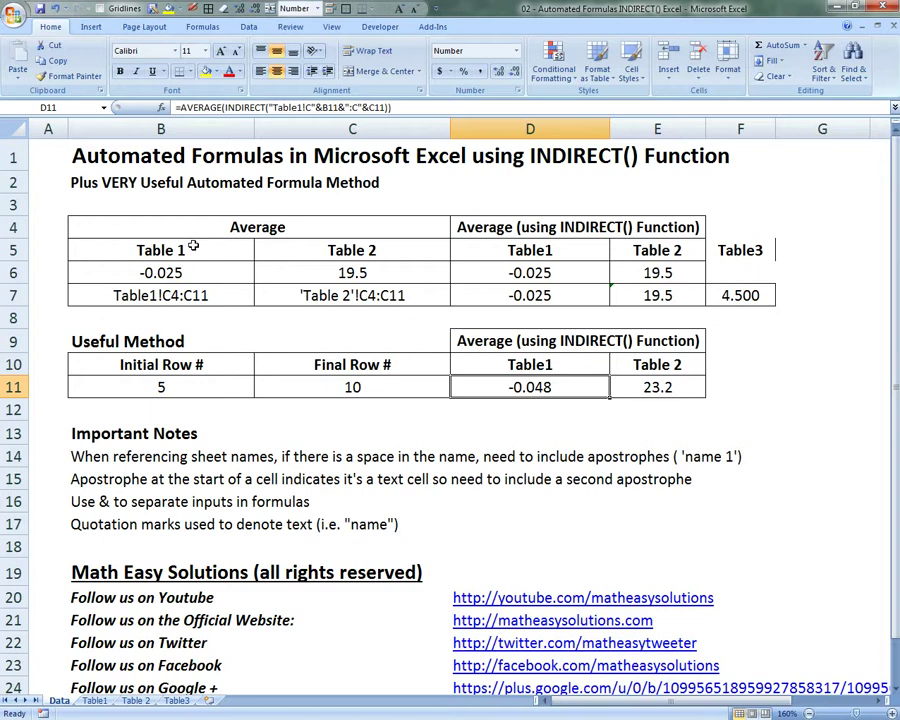
pyautogui.scroll(-1, 296, 349)
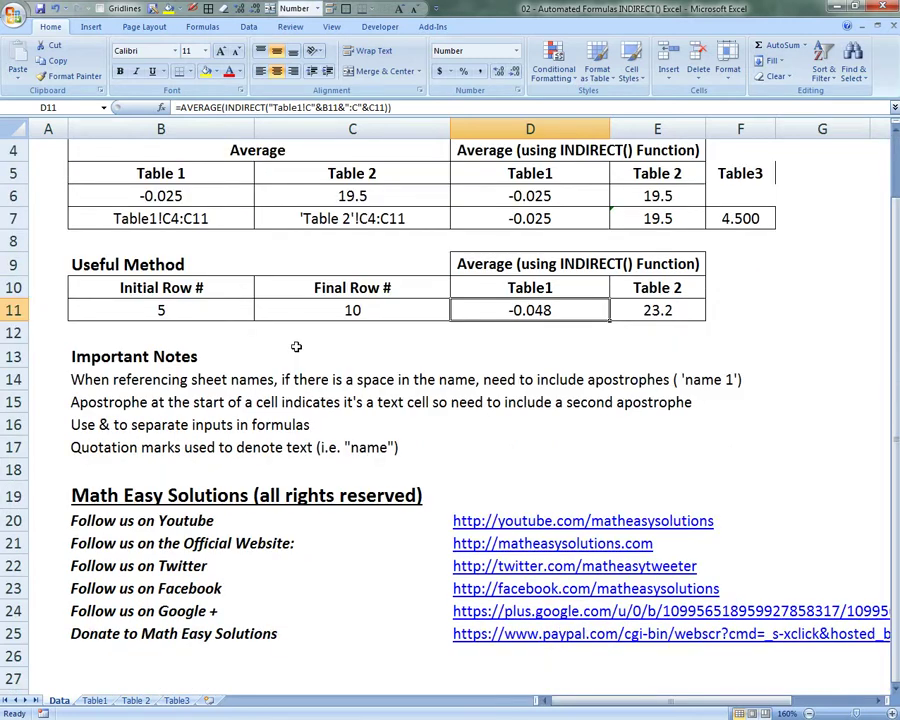